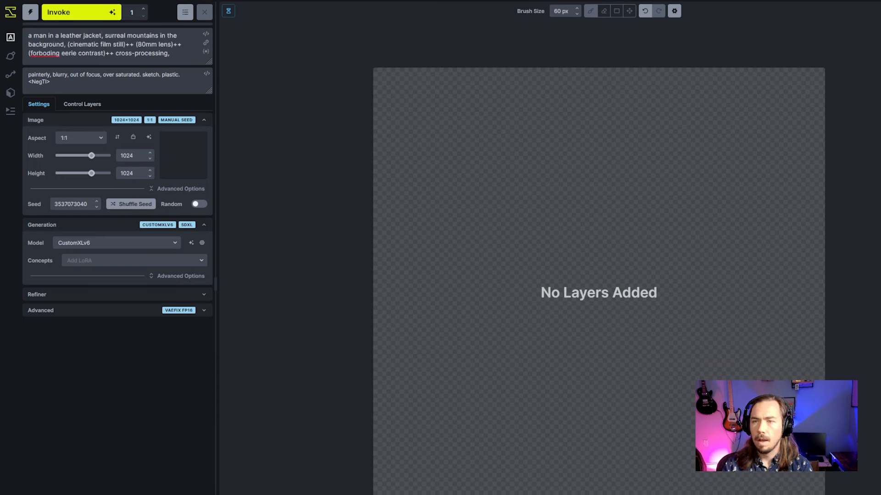
Step: Examine the weighted style phrases in the positive prompt one by one, from "(cinematic film still)++" to "(forboding eerie contrast)++"
{"action": "key", "text": "shift"}
{"action": "key", "text": "ctrl+shift+Right"}
{"action": "key", "text": "ctrl+shift+Right"}
{"action": "key", "text": "ctrl+shift+Right"}
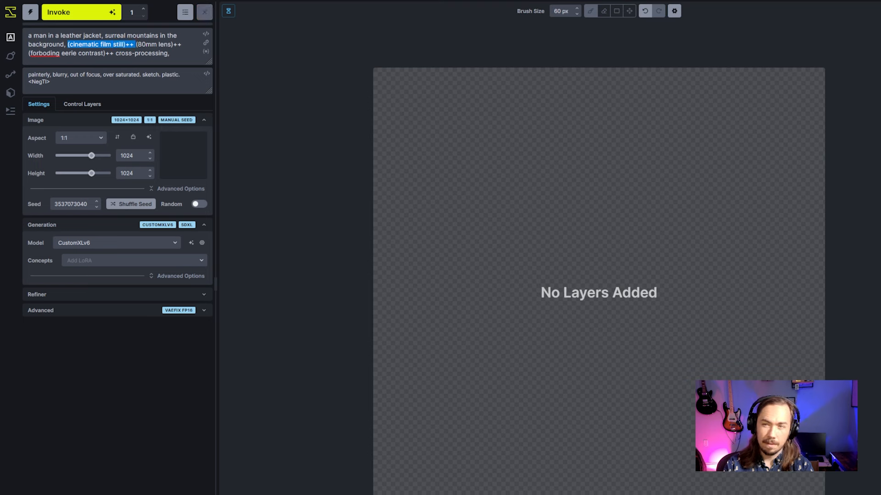
{"action": "key", "text": "Right"}
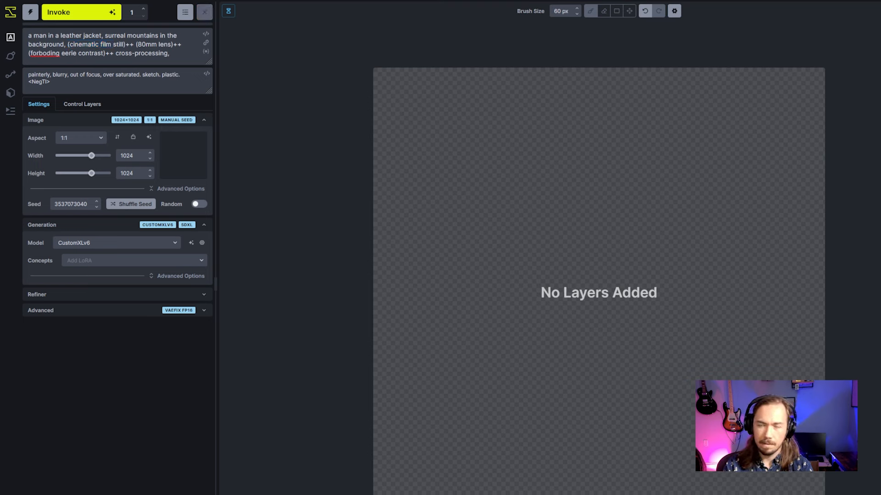
{"action": "key", "text": "ctrl+shift+Right"}
{"action": "key", "text": "ctrl+shift+Right"}
{"action": "key", "text": "ctrl+shift+Right"}
{"action": "key", "text": "ctrl+shift+Right"}
{"action": "key", "text": "ctrl+shift+Right"}
{"action": "key", "text": "ctrl+shift+Right"}
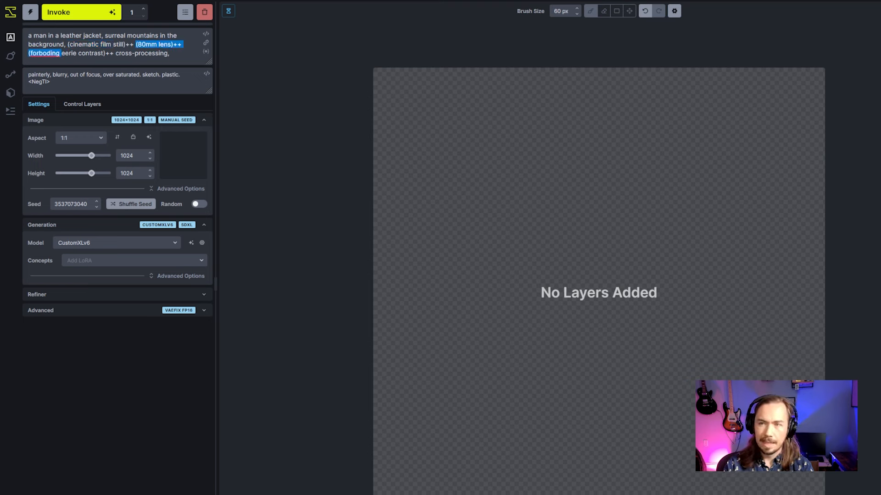
{"action": "key", "text": "ctrl+shift+Left"}
{"action": "key", "text": "Right"}
{"action": "key", "text": "ctrl+shift+Right"}
{"action": "key", "text": "ctrl+shift+Right"}
{"action": "key", "text": "ctrl+shift+Right"}
{"action": "key", "text": "ctrl+shift+Right"}
{"action": "key", "text": "ctrl+shift+Right"}
{"action": "key", "text": "ctrl+shift+Right"}
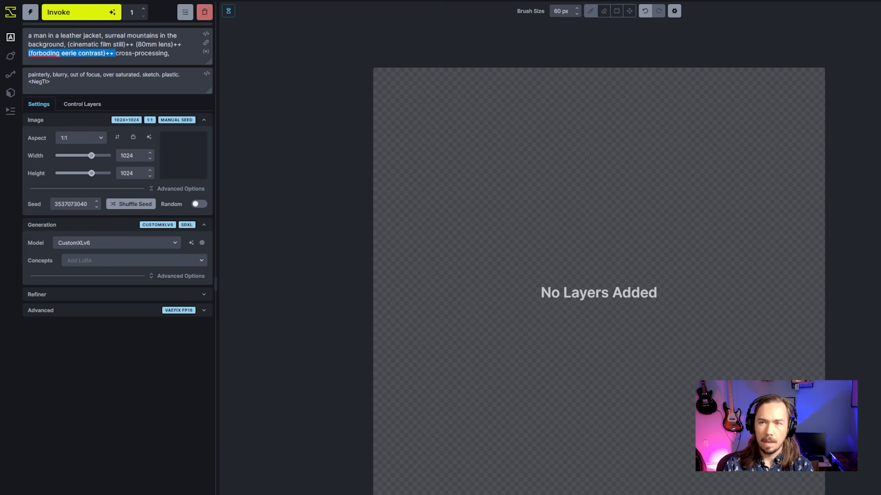
{"action": "key", "text": "ctrl+shift+Left"}
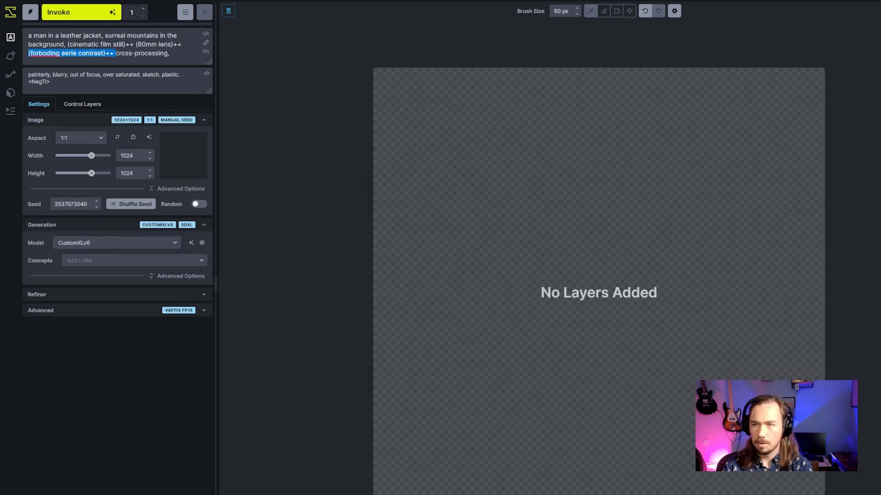
Step: Delete all style terms after "surreal mountains in the background," from the positive prompt
{"action": "key", "text": "End"}
{"action": "key", "text": "ctrl+shift+Left"}
{"action": "key", "text": "shift+Home"}
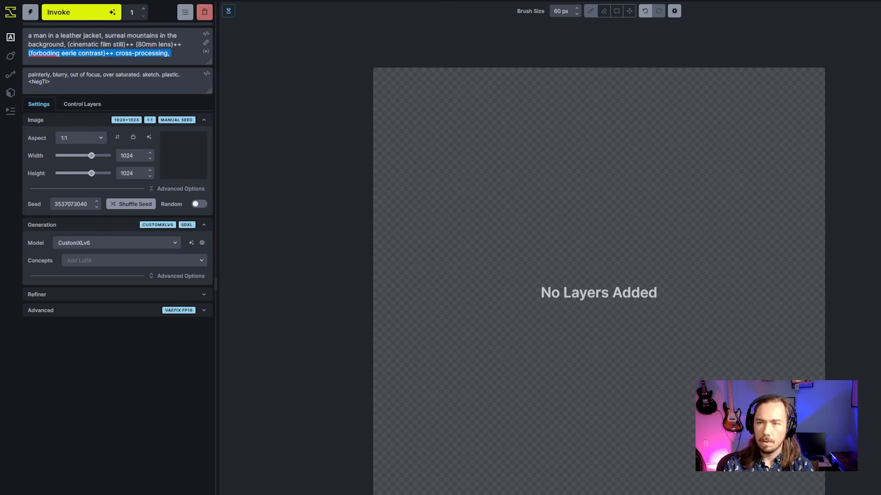
{"action": "key", "text": "ctrl+shift+Left"}
{"action": "key", "text": "ctrl+shift+Left"}
{"action": "key", "text": "ctrl+shift+Left"}
{"action": "key", "text": "ctrl+shift+Left"}
{"action": "key", "text": "ctrl+shift+Left"}
{"action": "key", "text": "ctrl+shift+Left"}
{"action": "key", "text": "ctrl+shift+Left"}
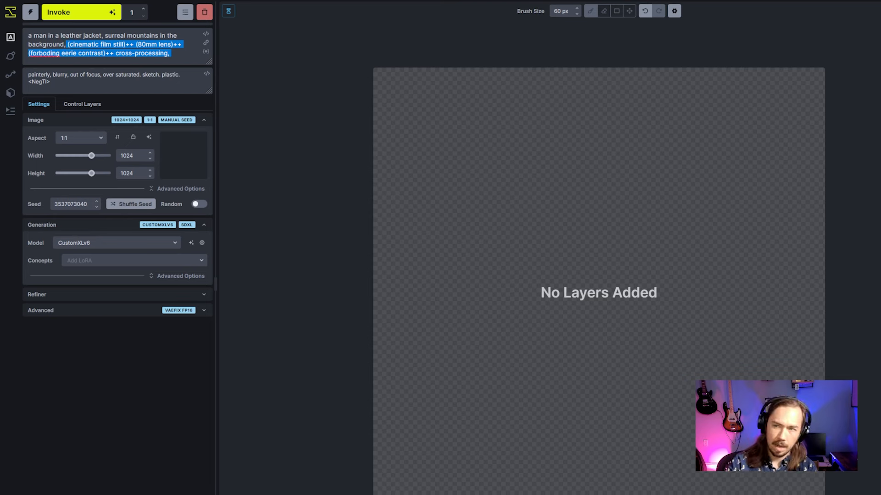
{"action": "key", "text": "BackSpace"}
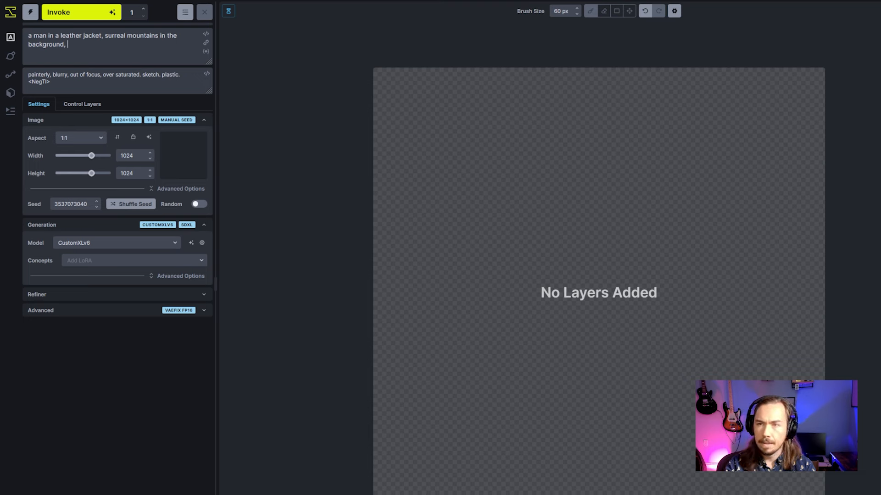
Step: Add the weighted lighting terms "(dynamic lighting)++, (high contrast)++," to the end of the positive prompt
{"action": "type", "text": "("}
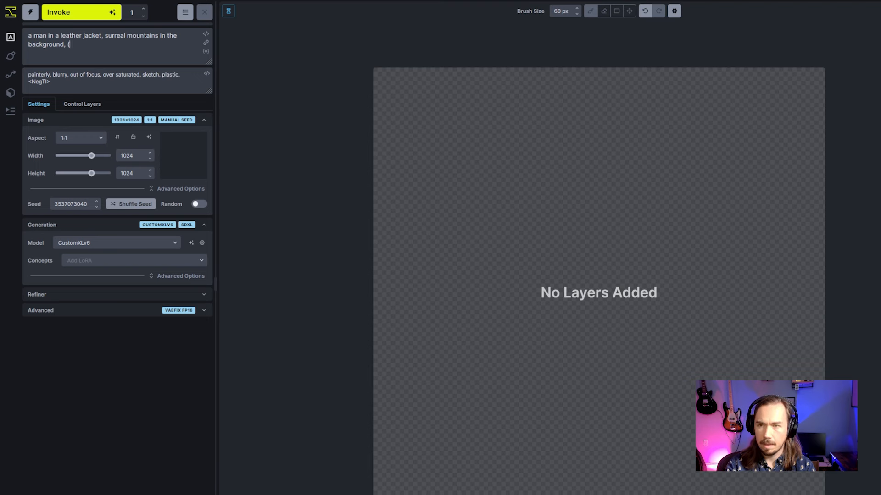
{"action": "type", "text": "dynamic "}
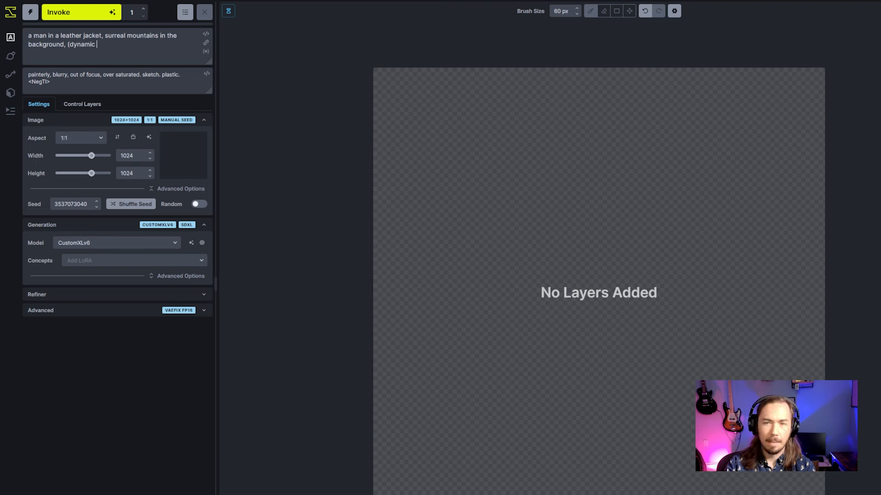
{"action": "type", "text": "lighting)++,"}
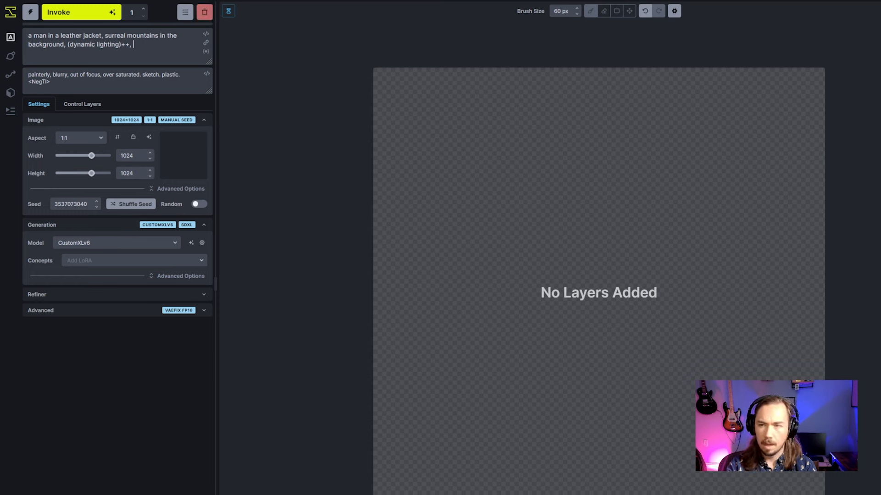
{"action": "type", "text": "(high contrac"}
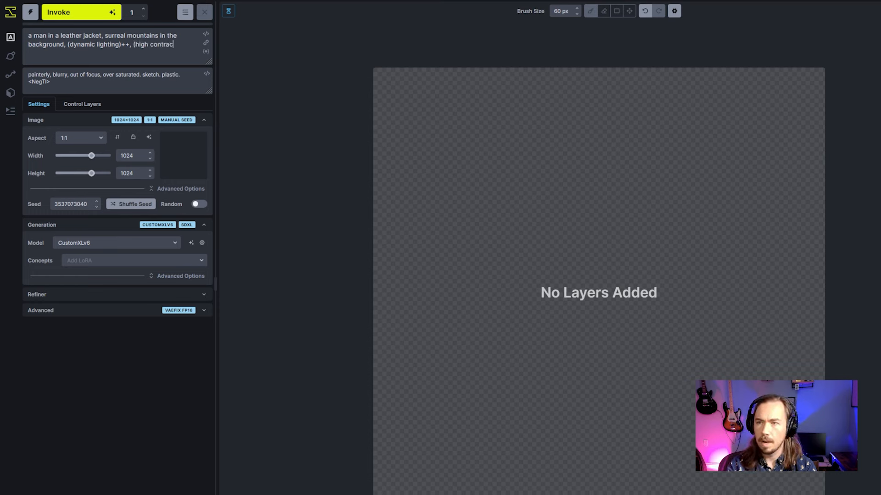
{"action": "key", "text": "BackSpace"}
{"action": "type", "text": "st)++,"}
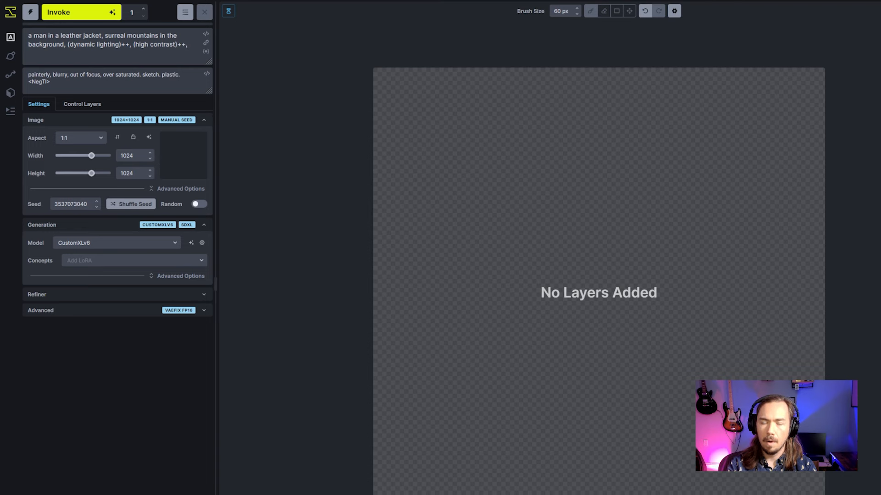
Step: Append "(medium shot)+, 70mm lens, soft gradients and lens flare" to the positive prompt and generate an image
{"action": "type", "text": " ("}
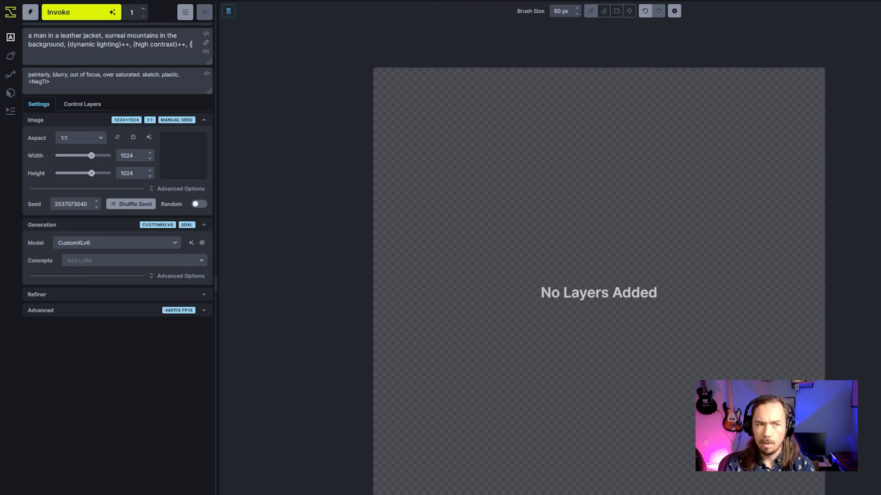
{"action": "type", "text": "medium shot)"}
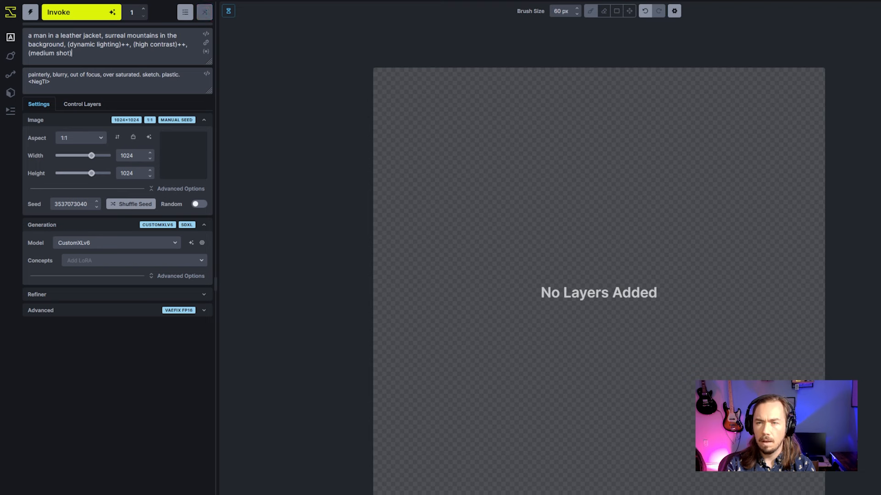
{"action": "type", "text": "+, 70m"}
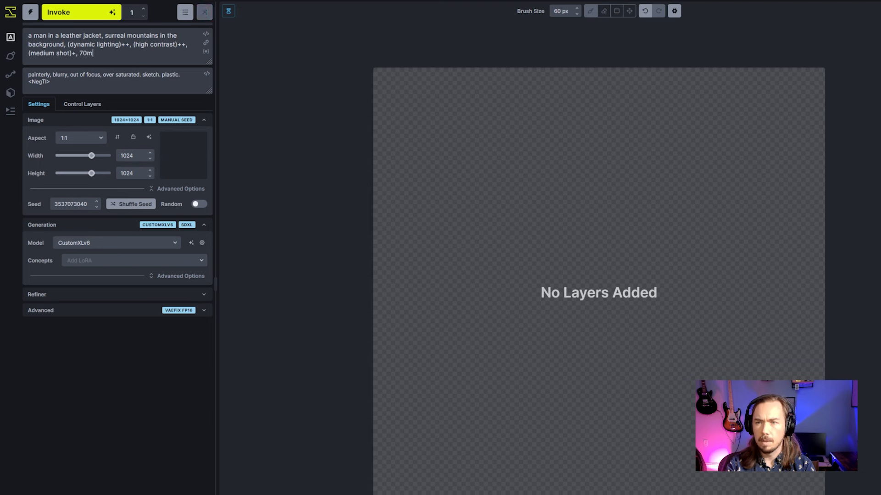
{"action": "type", "text": "m lens,"}
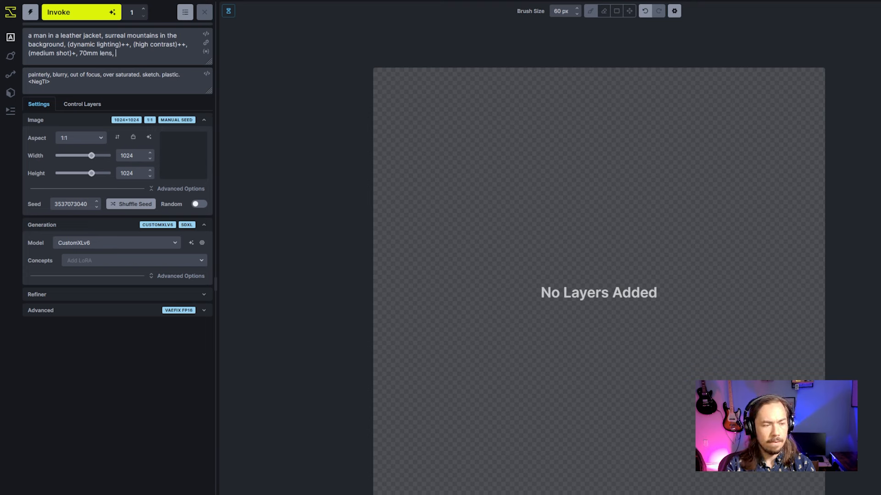
{"action": "type", "text": "so"}
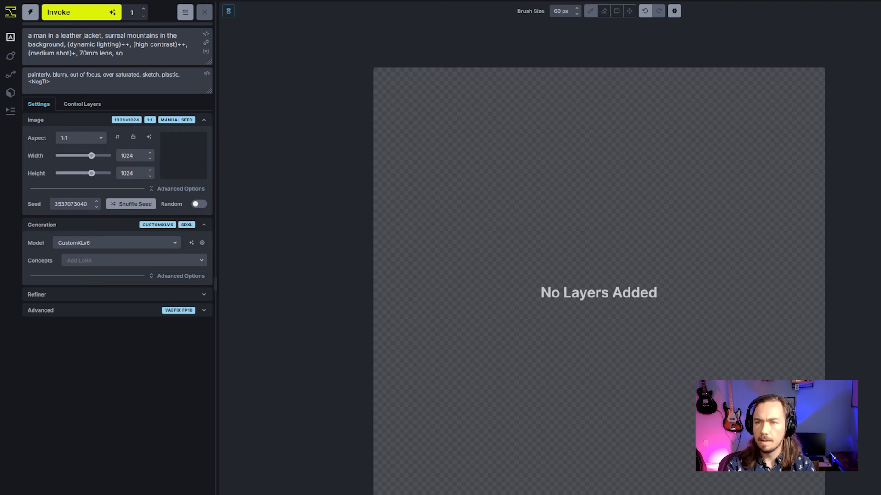
{"action": "type", "text": "ft gradients and "}
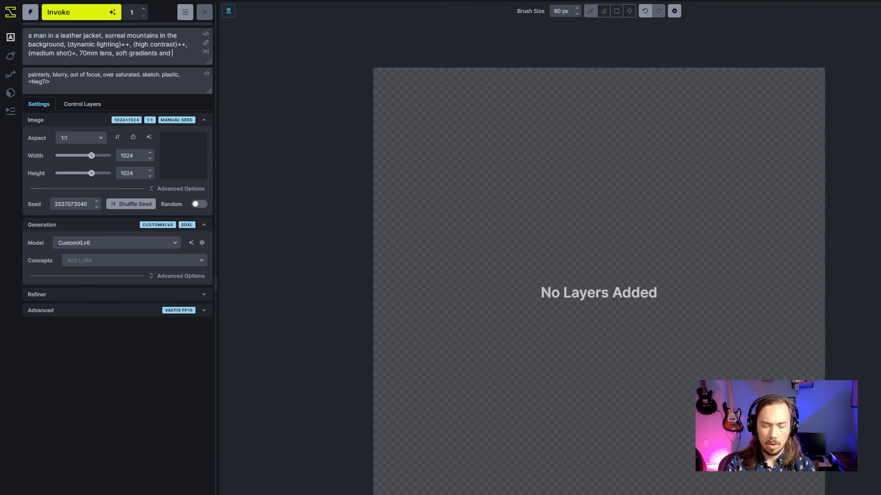
{"action": "type", "text": "lens flare"}
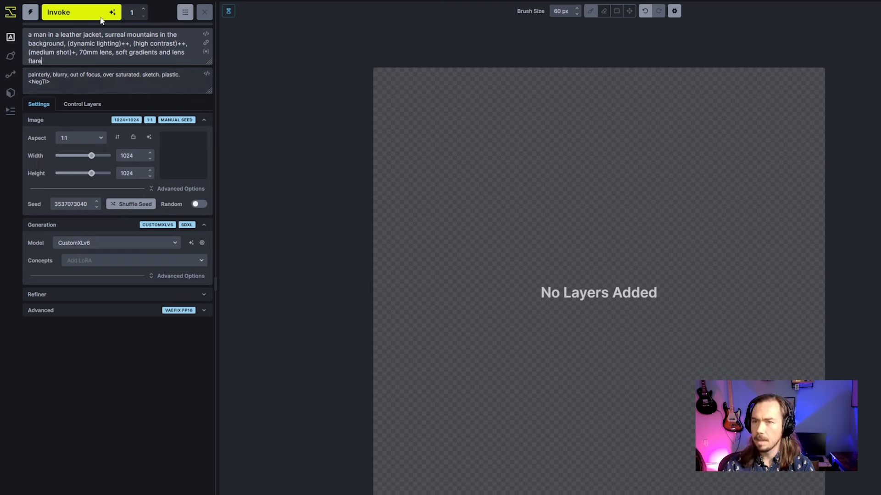
{"action": "left_click", "coordinate": [86, 13]}
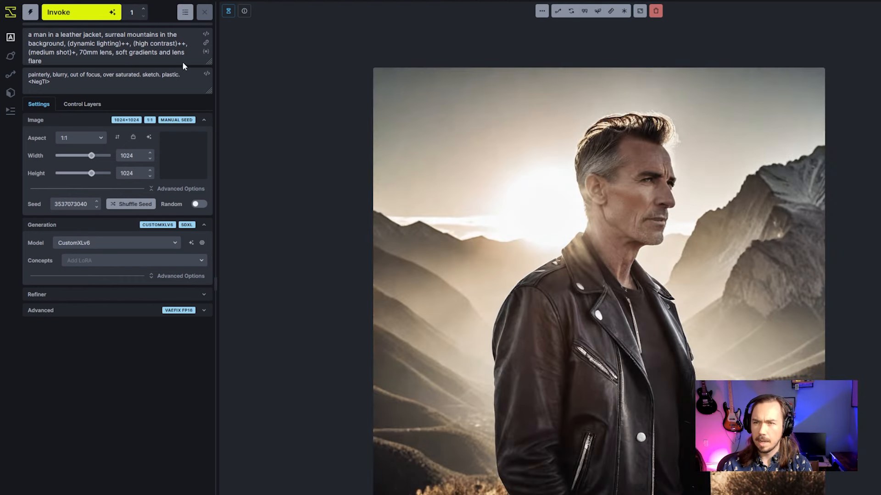
Step: Remove ", soft gradients and lens flare" from the end of the positive prompt and generate a new image
{"action": "left_click_drag", "start_coordinate": [116, 52], "coordinate": [43, 61]}
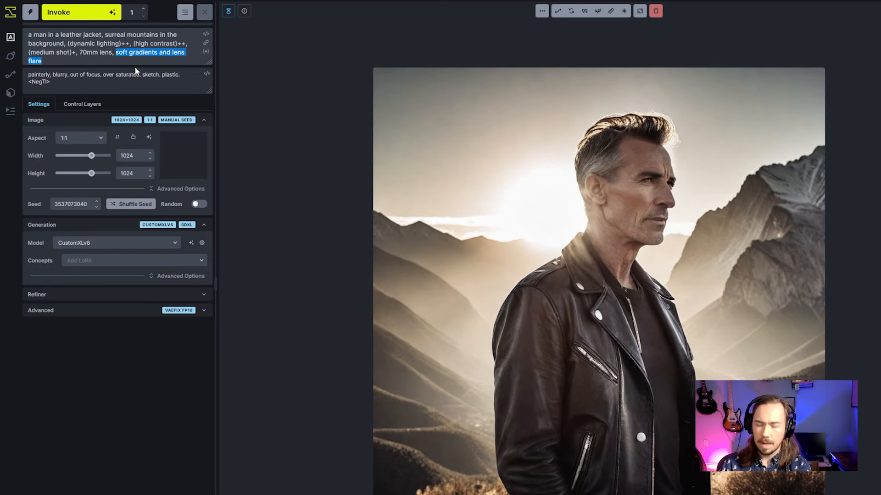
{"action": "key", "text": "BackSpace"}
{"action": "key", "text": "BackSpace"}
{"action": "key", "text": "BackSpace"}
{"action": "left_click", "coordinate": [90, 14]}
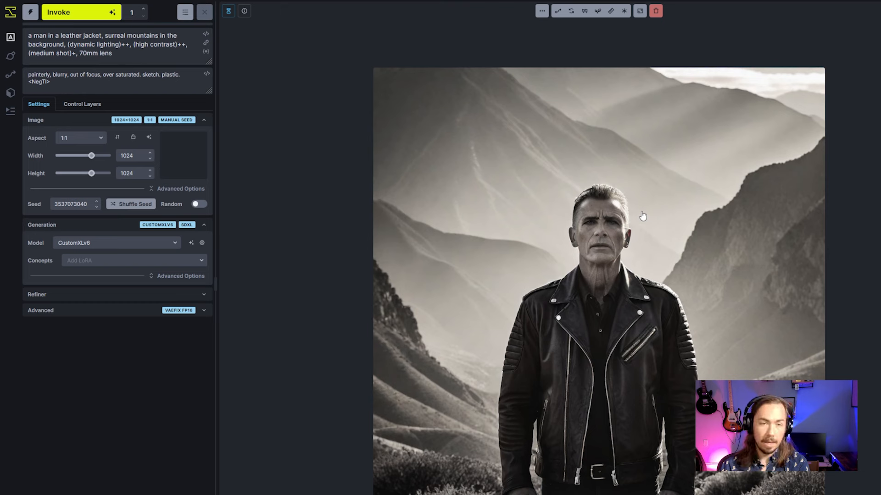
Step: Replace "medium" with "extreme close-up" in the prompt's shot term and generate a new image
{"action": "left_click_drag", "start_coordinate": [67, 45], "coordinate": [137, 56]}
{"action": "left_click", "coordinate": [151, 58]}
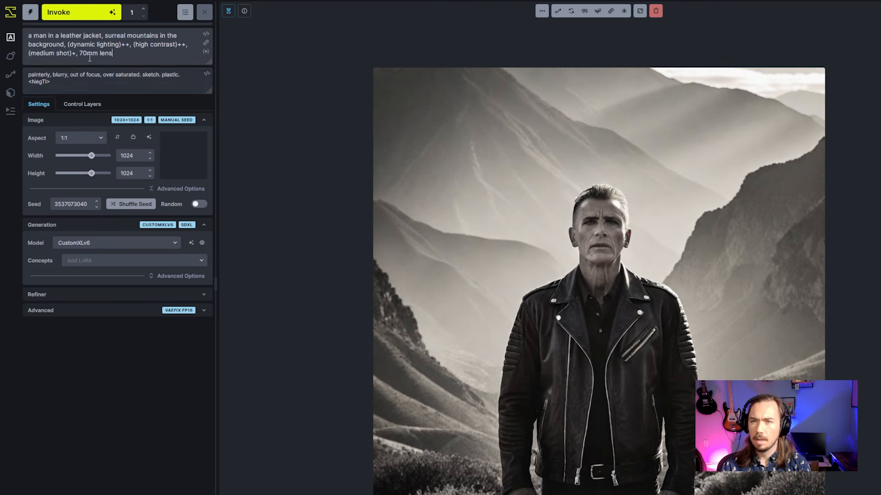
{"action": "double_click", "coordinate": [42, 53]}
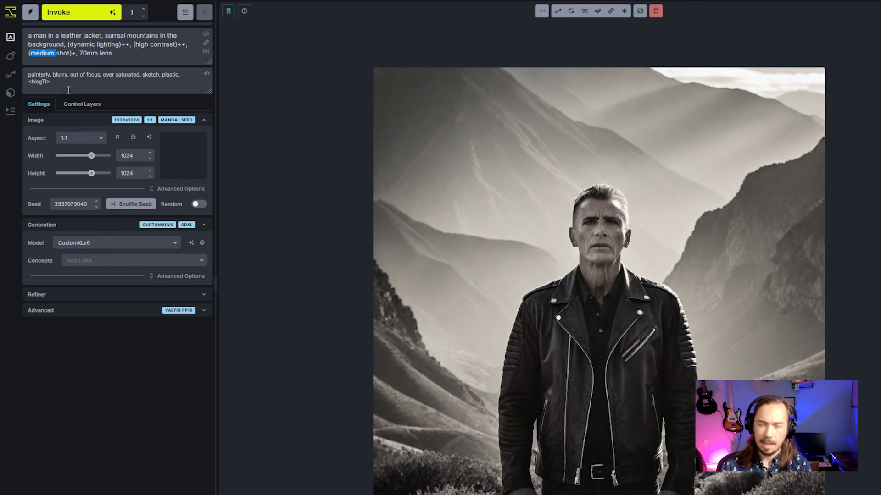
{"action": "type", "text": "extreme c"}
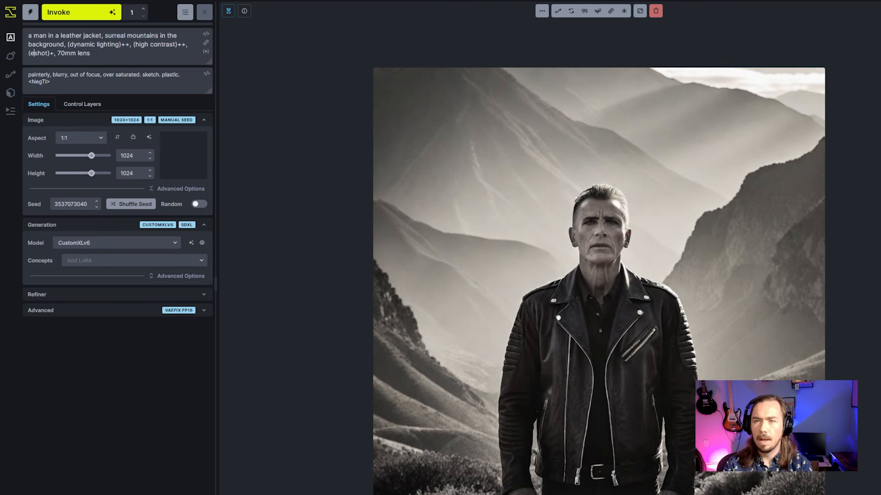
{"action": "type", "text": "lose-up"}
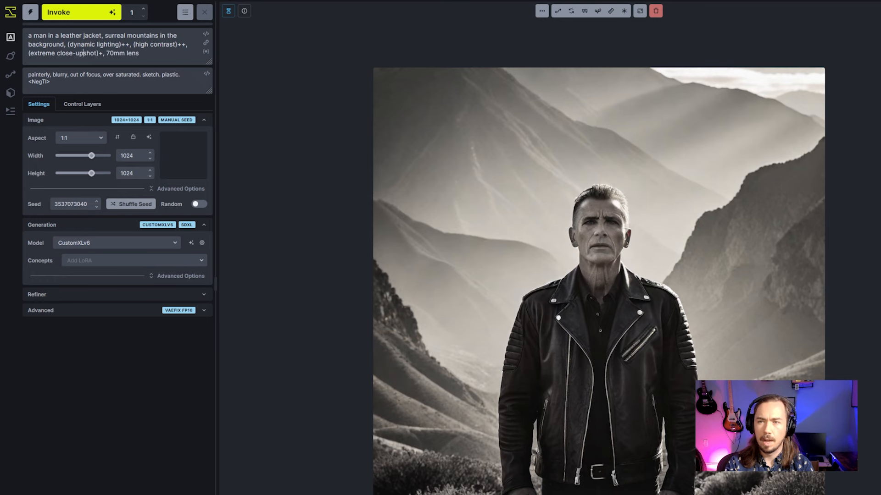
{"action": "left_click", "coordinate": [69, 21]}
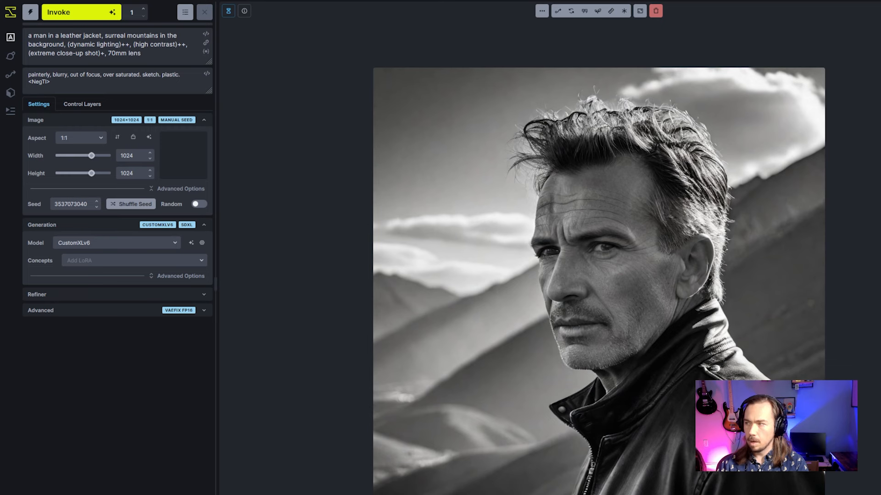
Step: Compare the extreme close-up image with the previously generated versions by switching back and forth between them
{"action": "key", "text": "Right"}
{"action": "key", "text": "Left"}
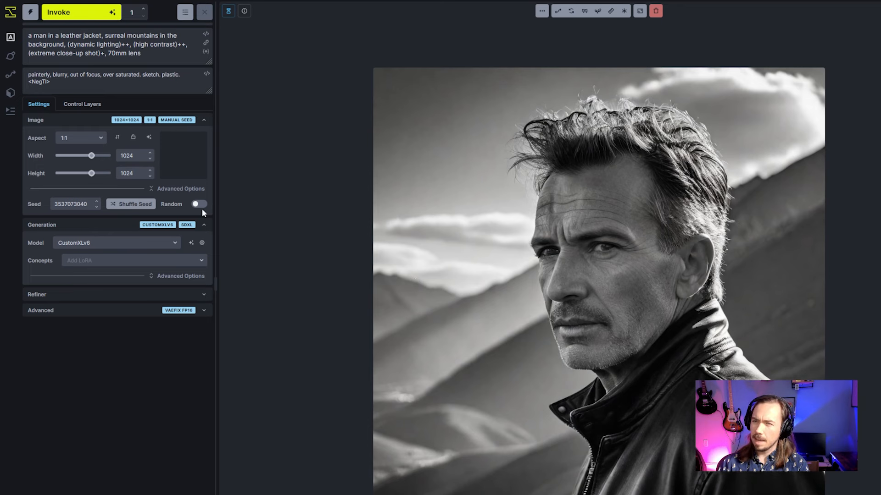
{"action": "key", "text": "Right"}
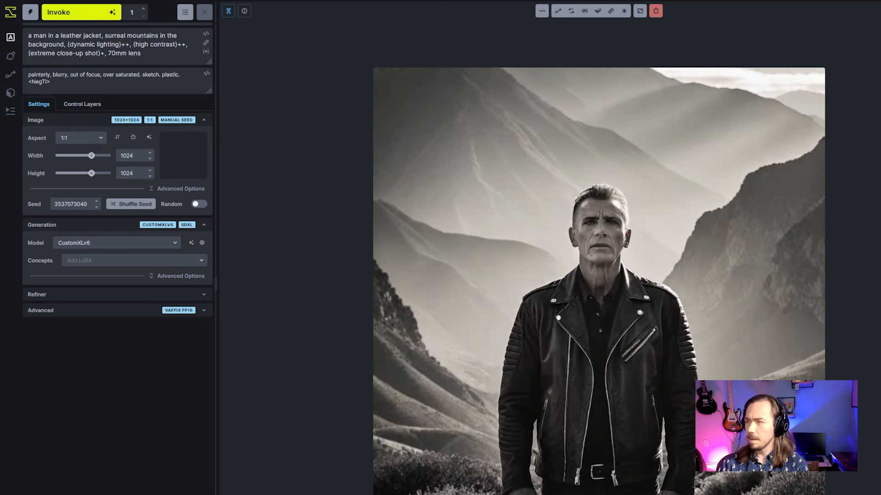
{"action": "key", "text": "Right"}
{"action": "key", "text": "Left"}
{"action": "key", "text": "Left"}
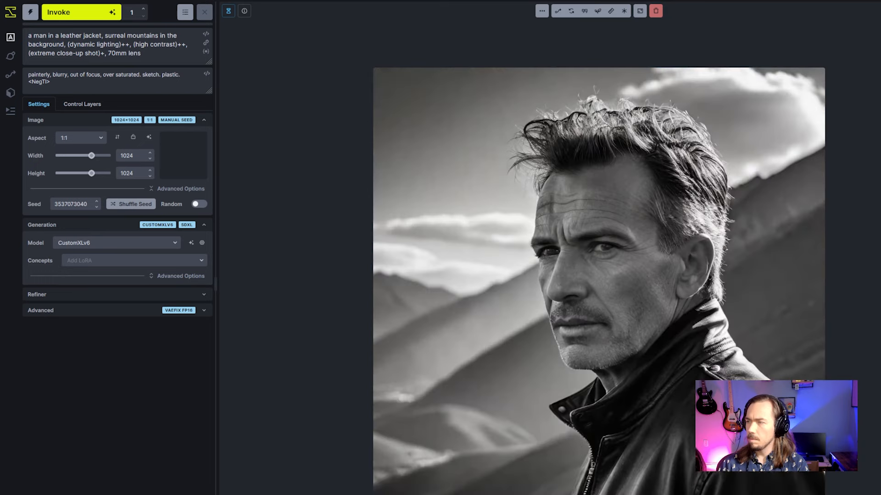
{"action": "key", "text": "Right"}
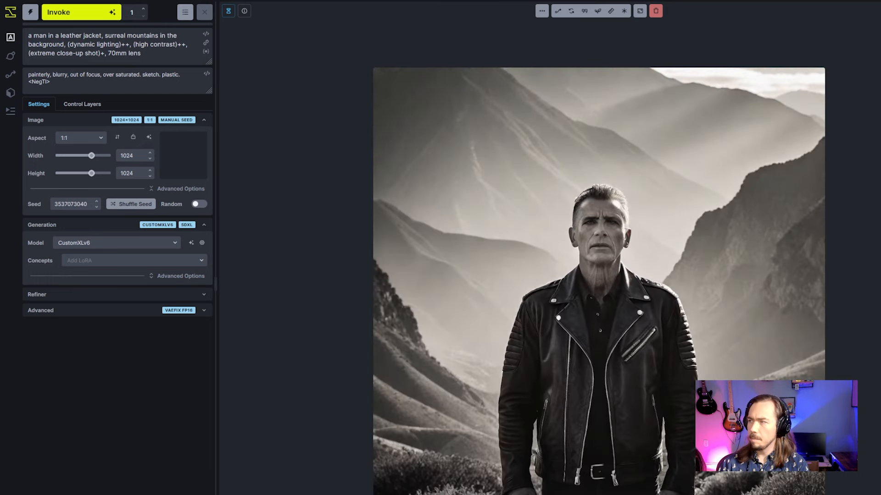
{"action": "key", "text": "Right"}
{"action": "key", "text": "Left"}
{"action": "key", "text": "Left"}
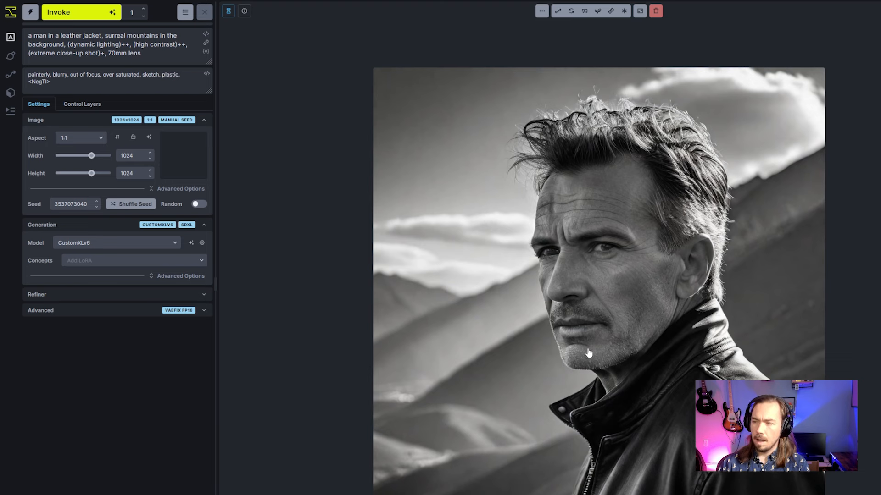
Step: Replace "high contrast" with "vibrant colors" in the positive prompt, keeping its ++ weight, and generate a new image
{"action": "left_click", "coordinate": [182, 44]}
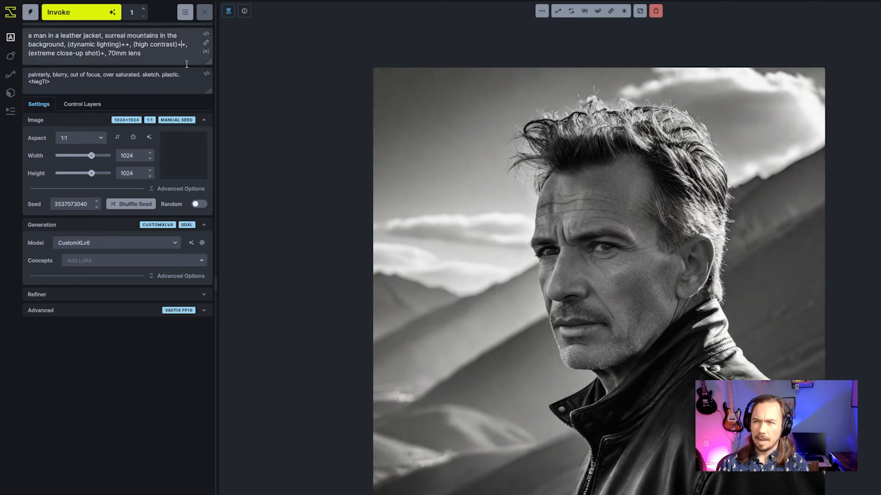
{"action": "key", "text": "Right"}
{"action": "key", "text": "ctrl+shift+Left"}
{"action": "key", "text": "ctrl+shift+Left"}
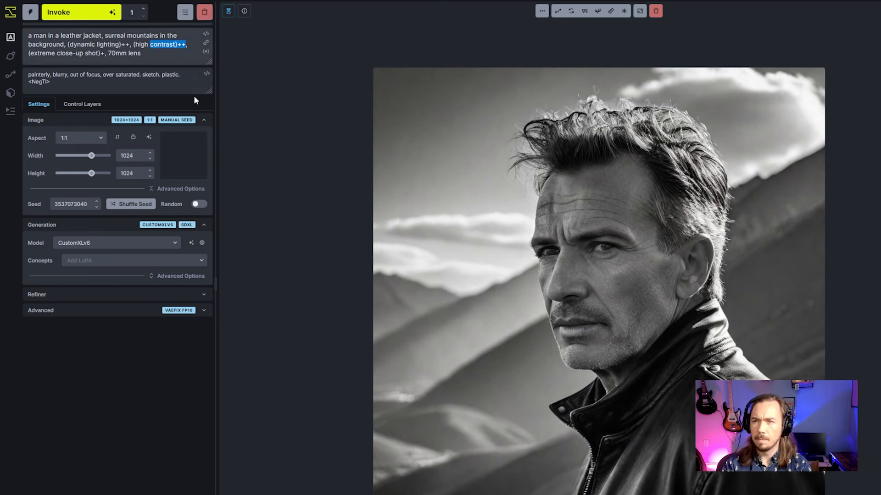
{"action": "key", "text": "shift+Right"}
{"action": "key", "text": "Right"}
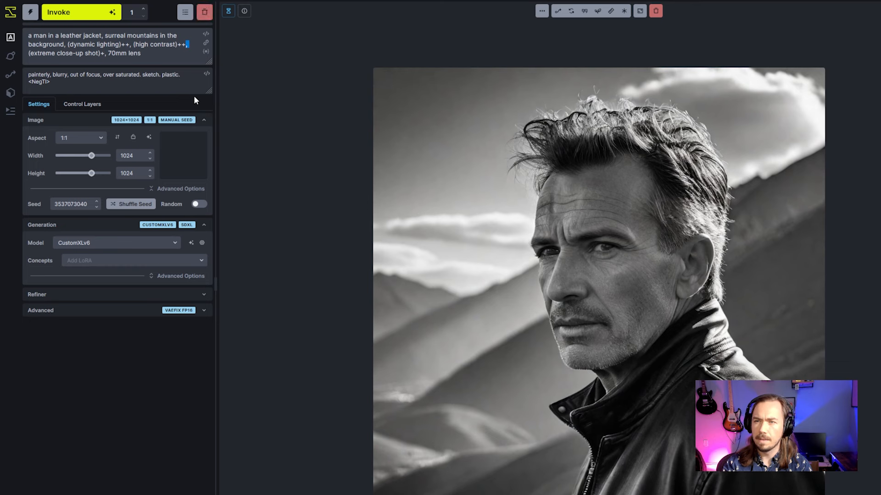
{"action": "key", "text": "Left"}
{"action": "key", "text": "Left"}
{"action": "key", "text": "ctrl+shift+Left"}
{"action": "key", "text": "ctrl+shift+Left"}
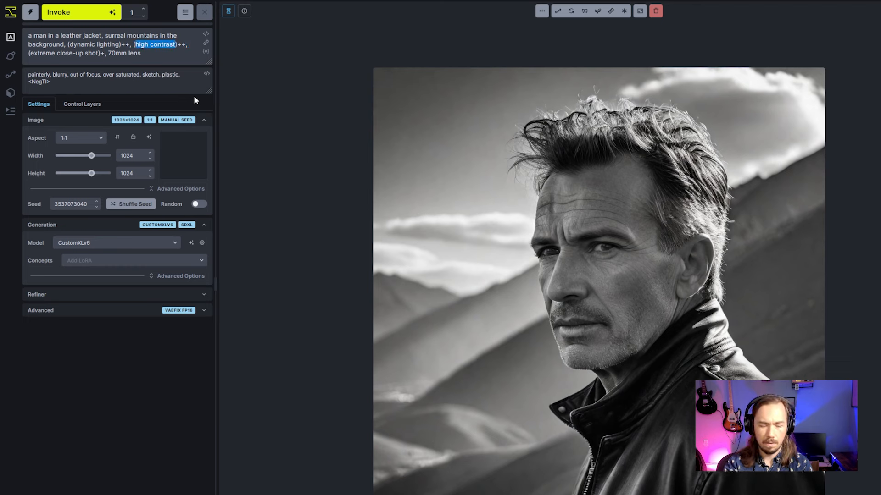
{"action": "type", "text": "cibrant colors)"}
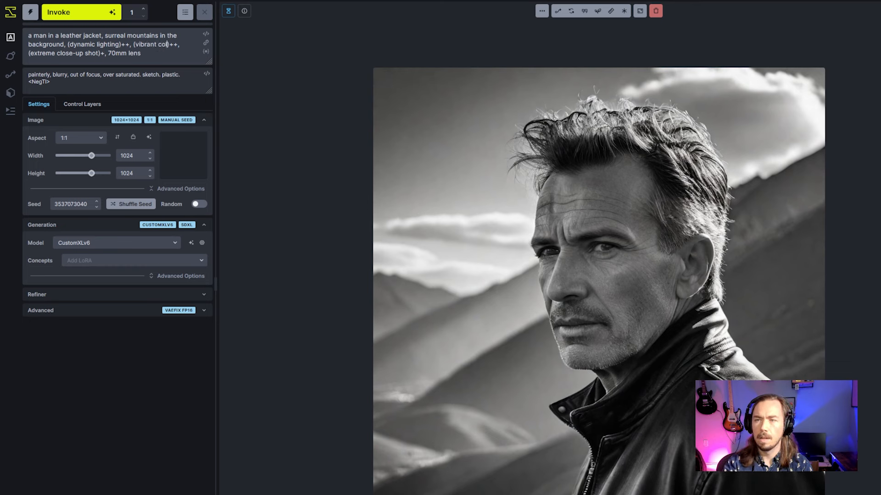
{"action": "left_click", "coordinate": [96, 17]}
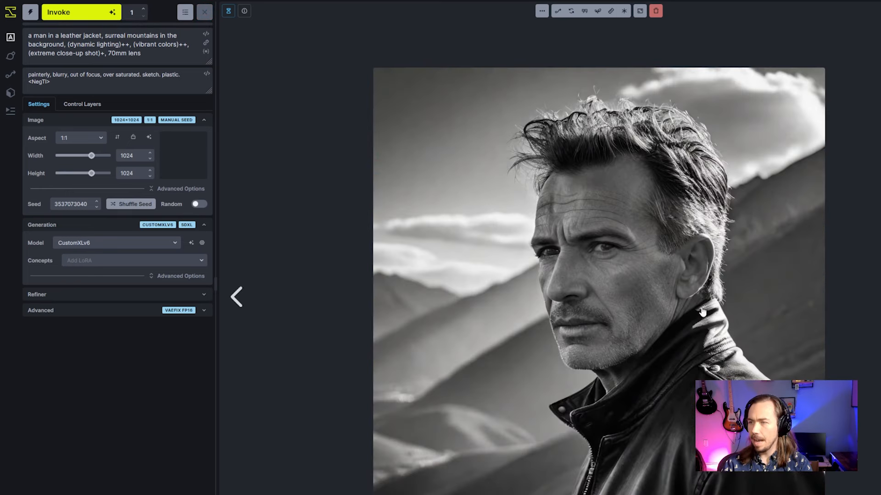
Step: Compare the vibrant colors image with the previous black-and-white high contrast image
{"action": "key", "text": "Left"}
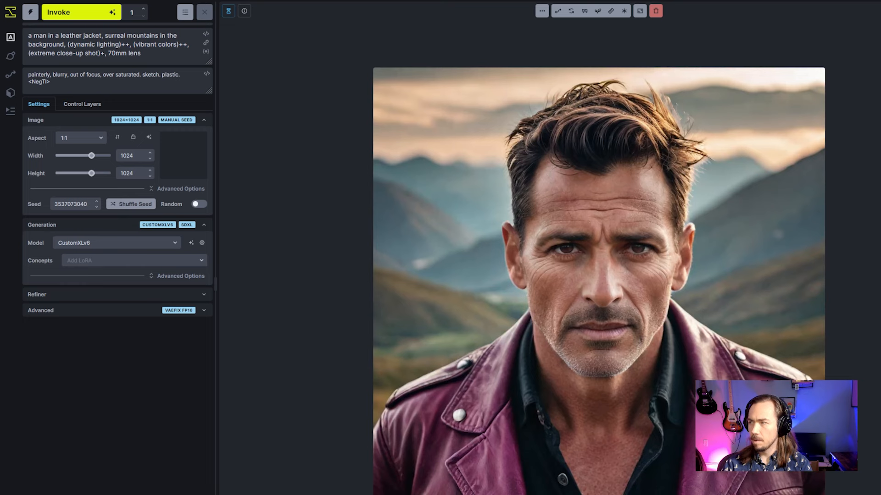
{"action": "key", "text": "Right"}
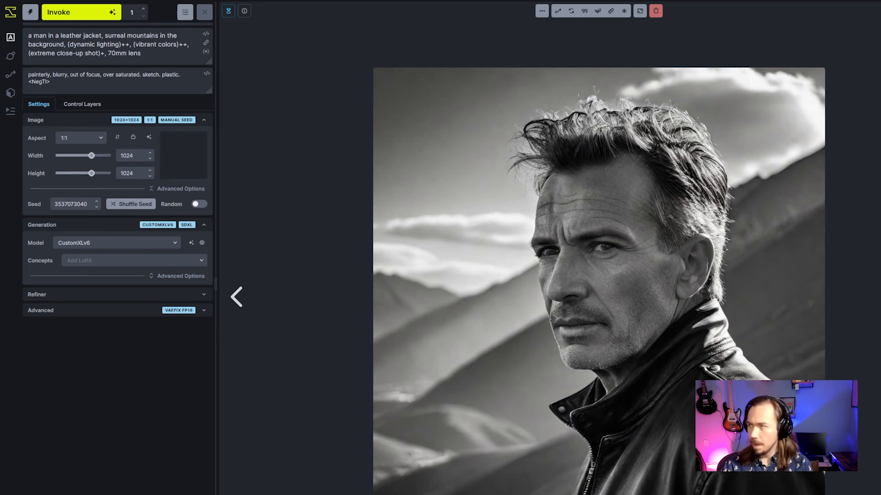
{"action": "left_click", "coordinate": [880, 257]}
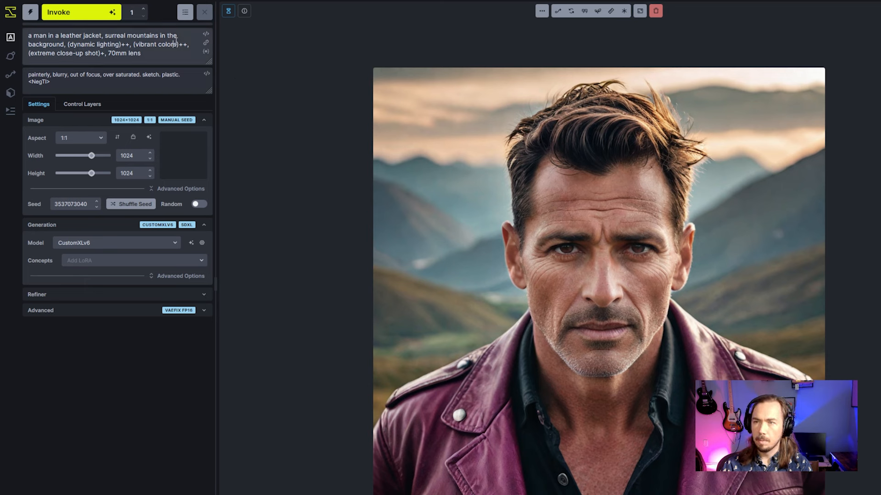
Step: Extend the color term in the positive prompt to "vibrant colors and high contrast" and generate a new image
{"action": "left_click_drag", "start_coordinate": [190, 44], "coordinate": [178, 41]}
{"action": "key", "text": "Left"}
{"action": "type", "text": "an"}
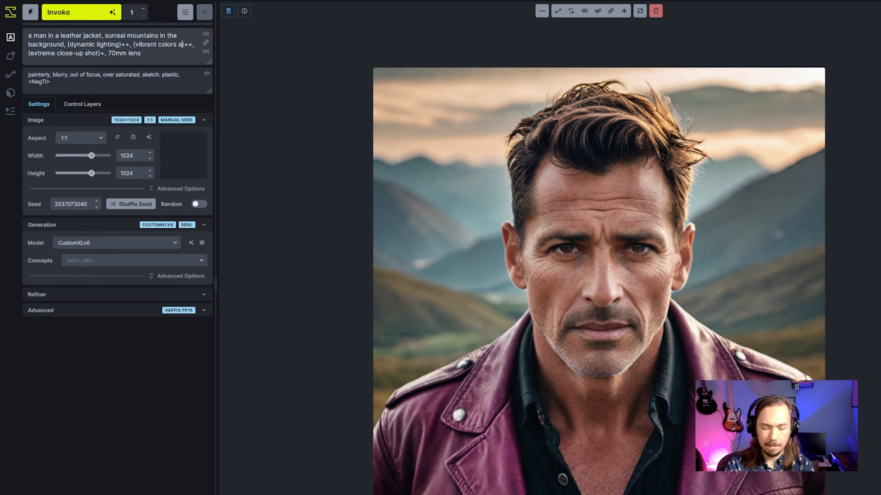
{"action": "type", "text": "d high contras"}
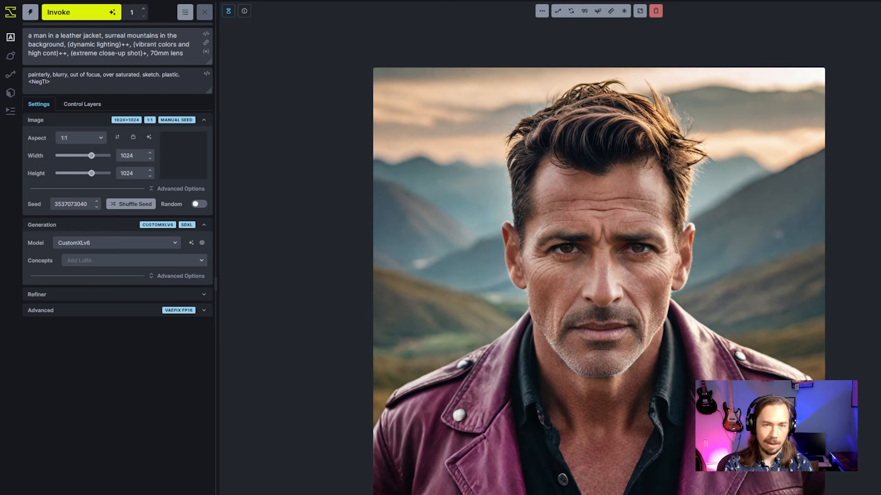
{"action": "type", "text": "t"}
{"action": "left_click", "coordinate": [73, 12]}
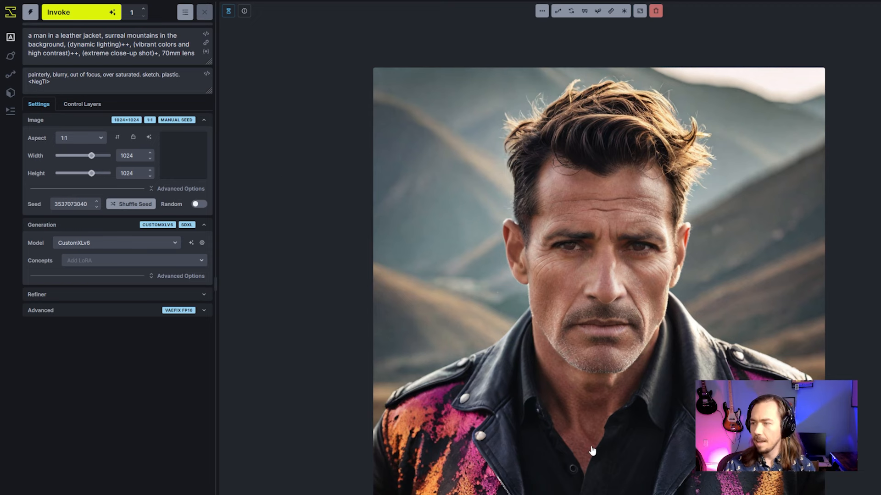
Step: Compare the combined vibrant colors and high contrast image with the earlier generated versions
{"action": "key", "text": "Right"}
{"action": "key", "text": "Left"}
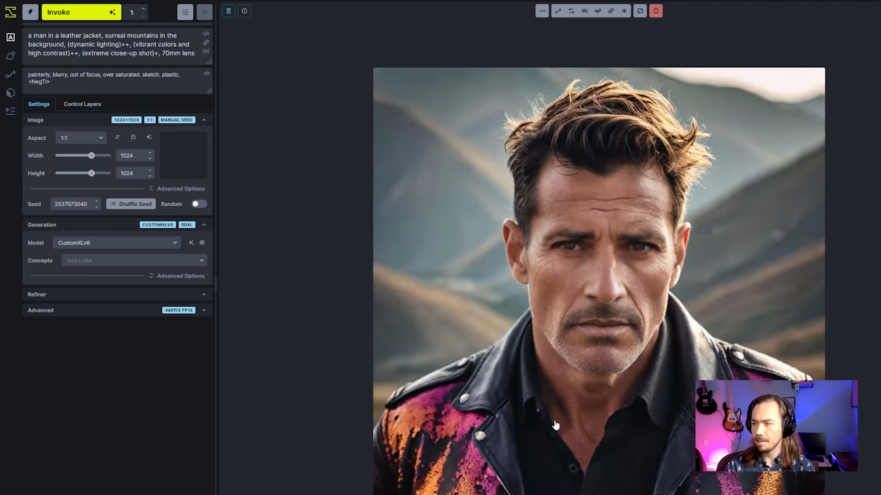
{"action": "key", "text": "Right"}
{"action": "key", "text": "Left"}
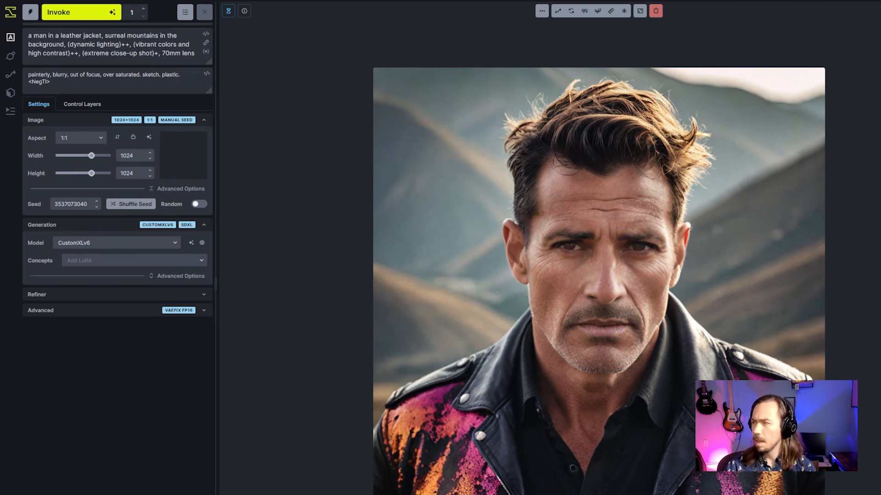
{"action": "key", "text": "Right"}
{"action": "key", "text": "Right"}
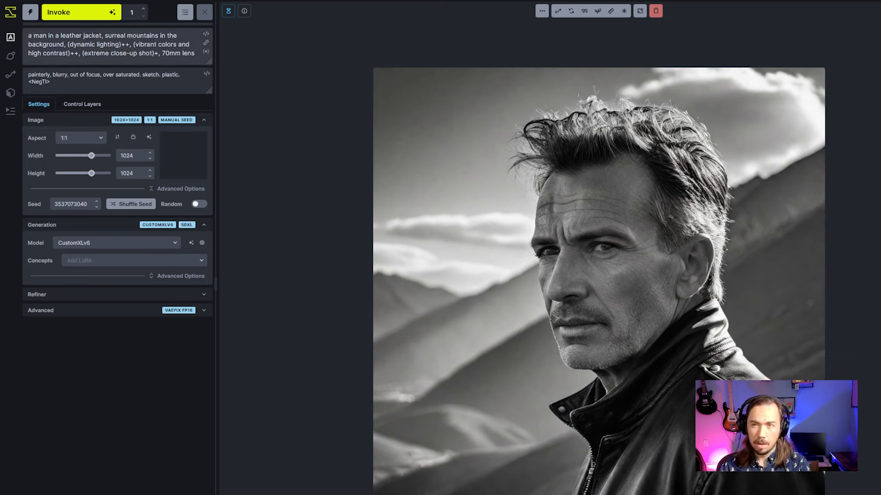
Step: Replace "high contrast" with "chiaroscuro" after "vibrant colors and" in the positive prompt and generate a new image
{"action": "left_click_drag", "start_coordinate": [68, 54], "coordinate": [32, 48]}
{"action": "type", "text": "chiaroscuro"}
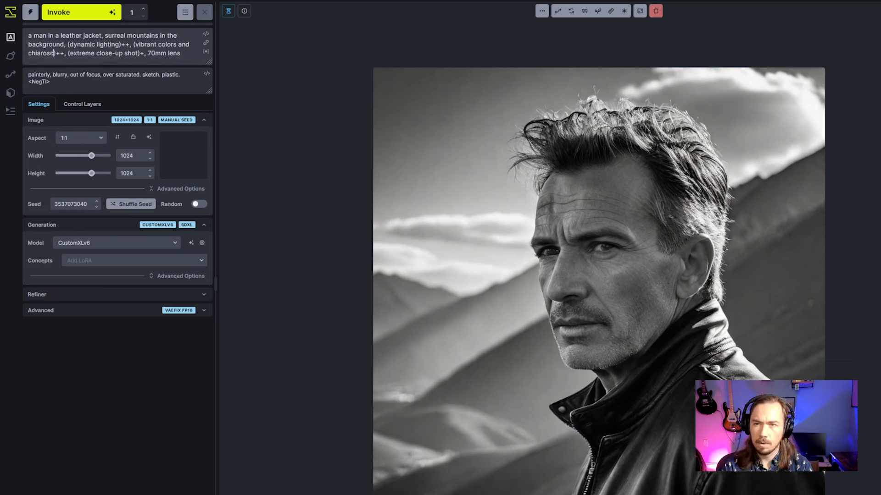
{"action": "left_click", "coordinate": [91, 13]}
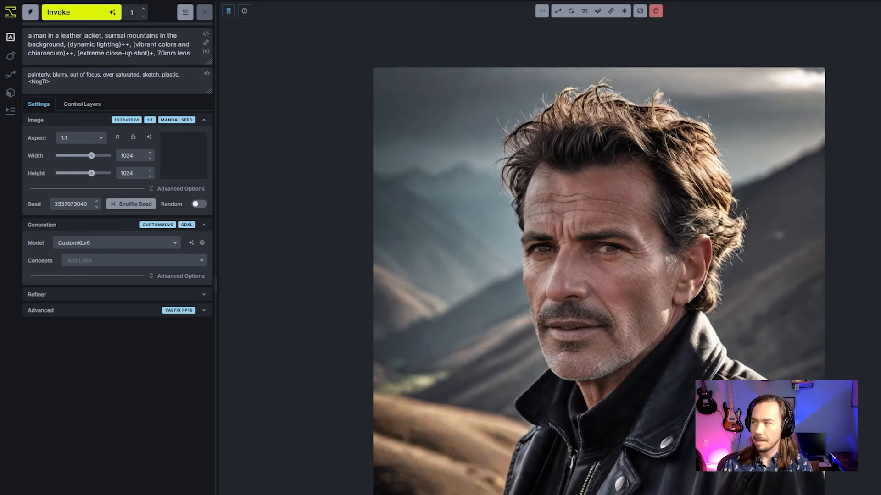
Step: Compare the chiaroscuro image with the previously generated images
{"action": "key", "text": "Right"}
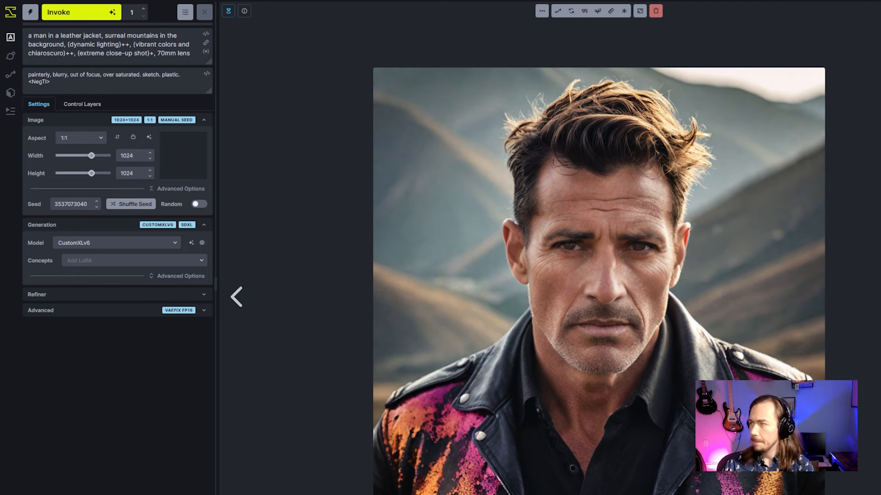
{"action": "key", "text": "Left"}
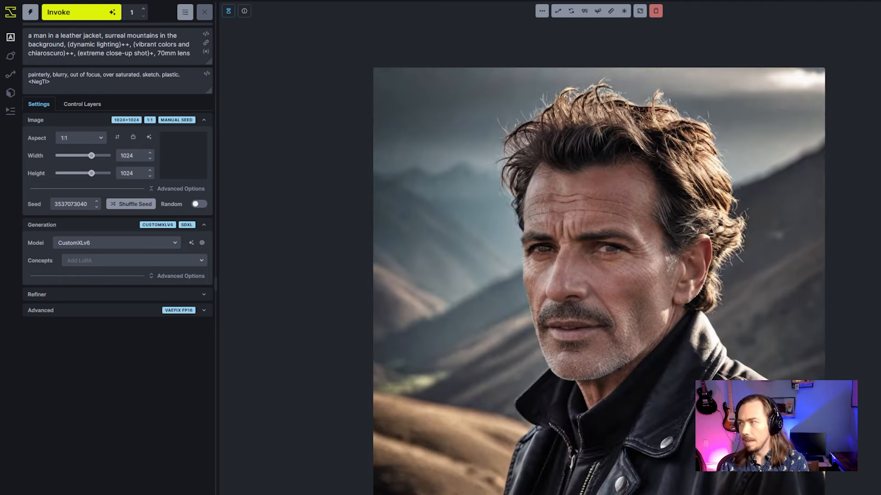
{"action": "key", "text": "Right"}
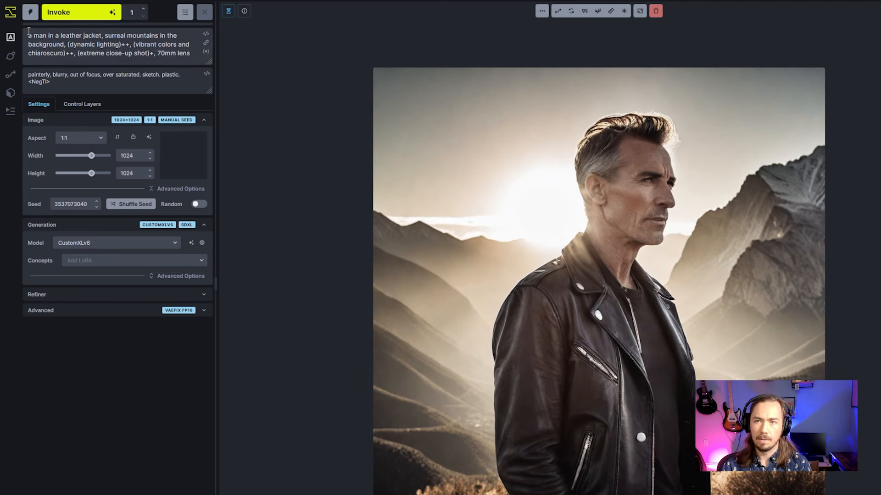
{"action": "left_click_drag", "start_coordinate": [29, 34], "coordinate": [63, 53]}
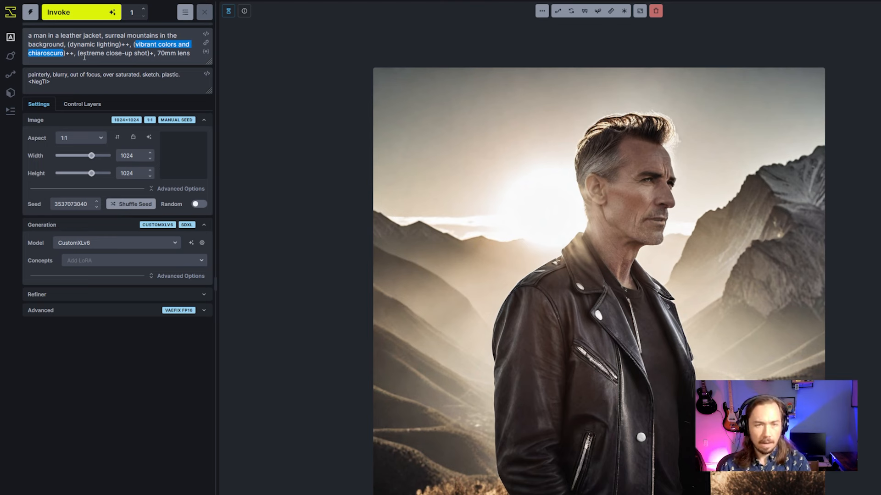
{"action": "left_click", "coordinate": [76, 53]}
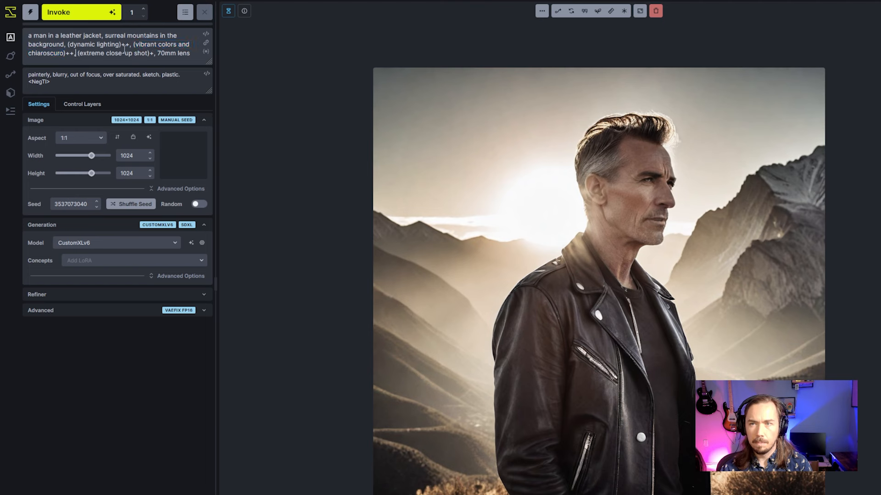
{"action": "double_click", "coordinate": [73, 54]}
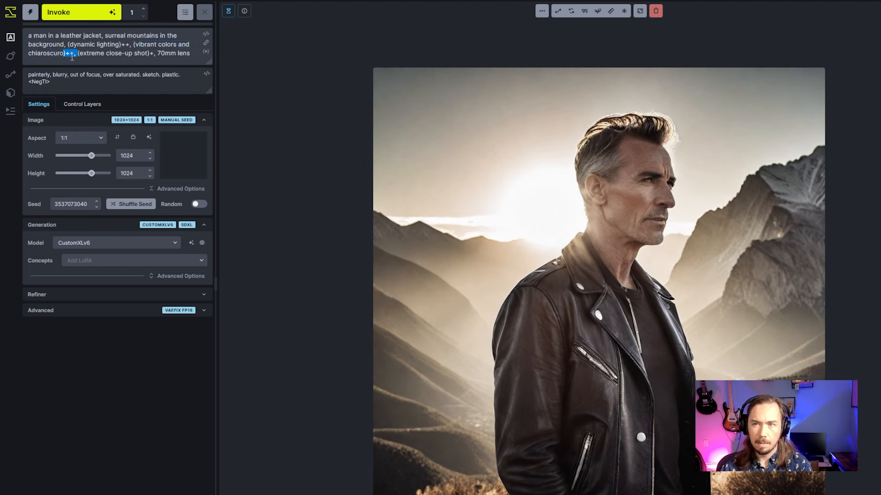
{"action": "left_click", "coordinate": [70, 55]}
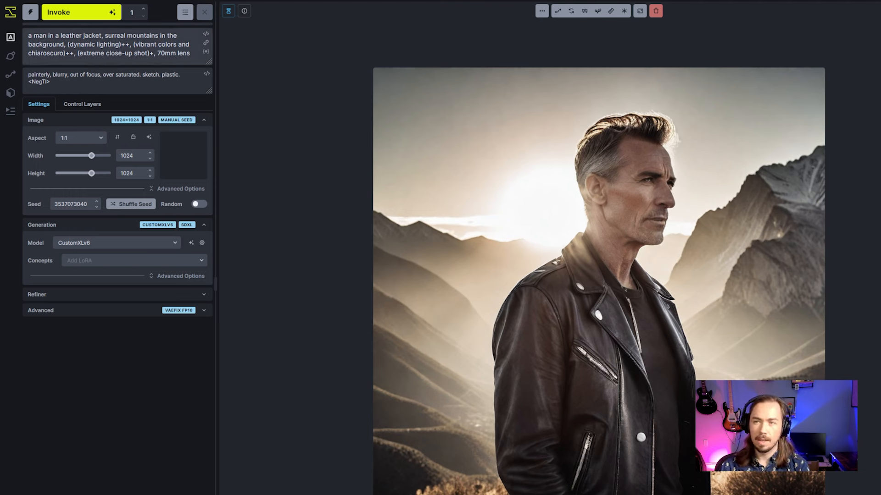
Step: Replace "vibrant colors and chiaroscuro" with "hatchet lighting" in the positive prompt and generate a new image
{"action": "left_click_drag", "start_coordinate": [158, 44], "coordinate": [63, 53]}
{"action": "type", "text": "hatchet lighting"}
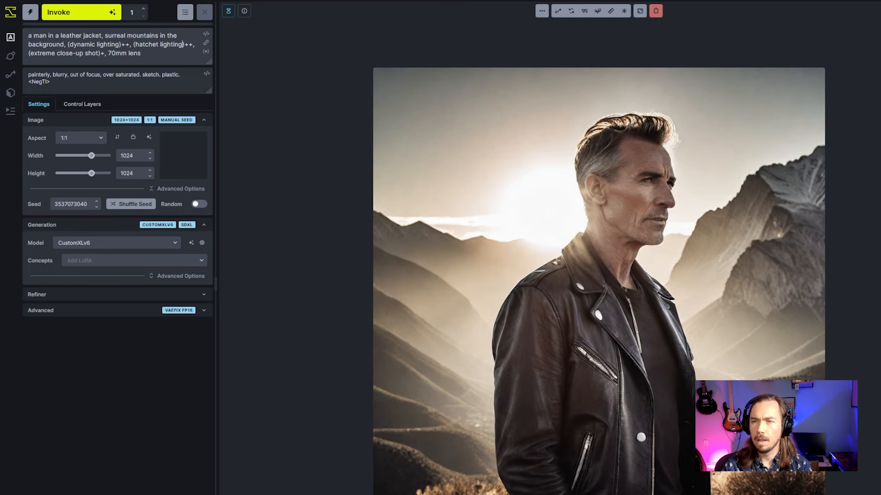
{"action": "left_click", "coordinate": [106, 15]}
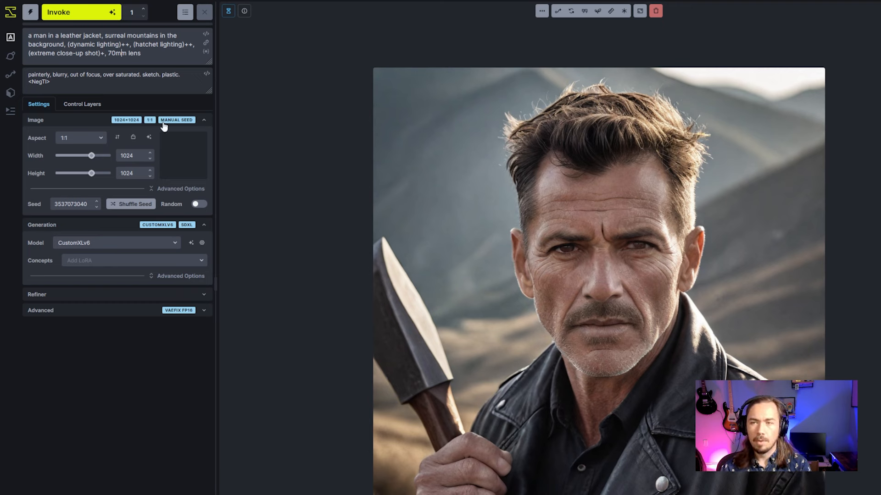
Step: Append "axe+++" to the end of the negative prompt and generate the image again
{"action": "left_click", "coordinate": [164, 85]}
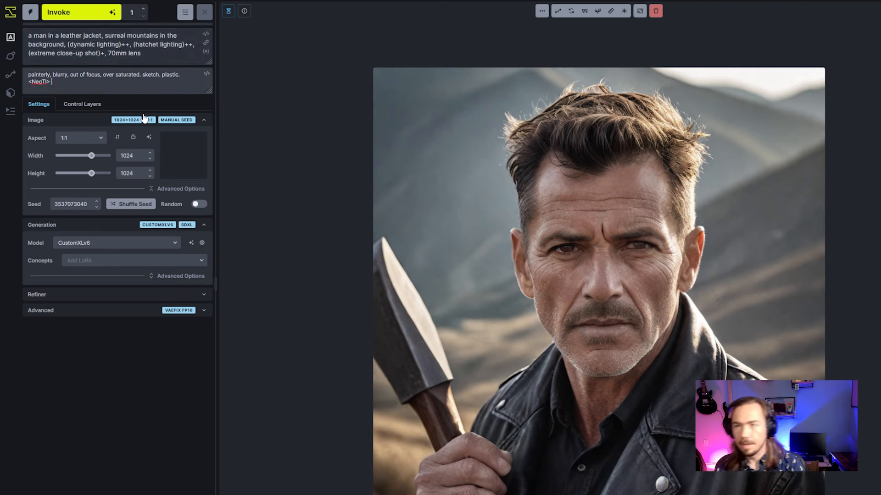
{"action": "type", "text": "axe+++"}
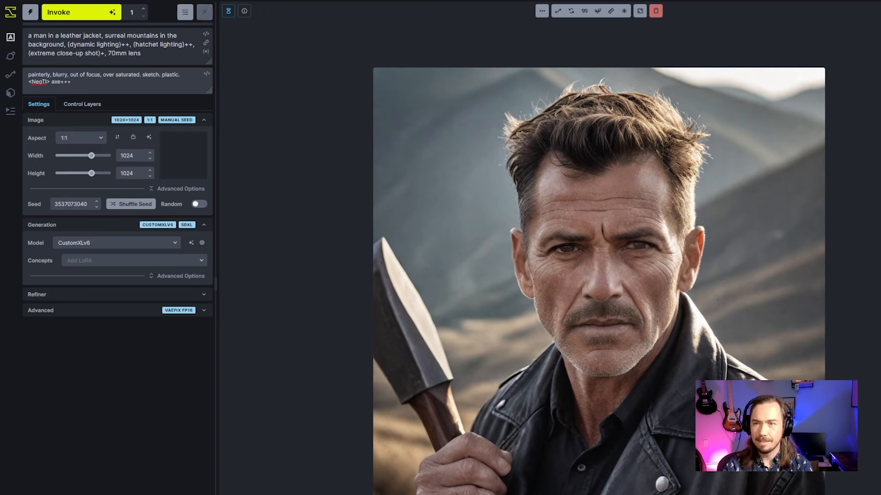
{"action": "left_click", "coordinate": [92, 14]}
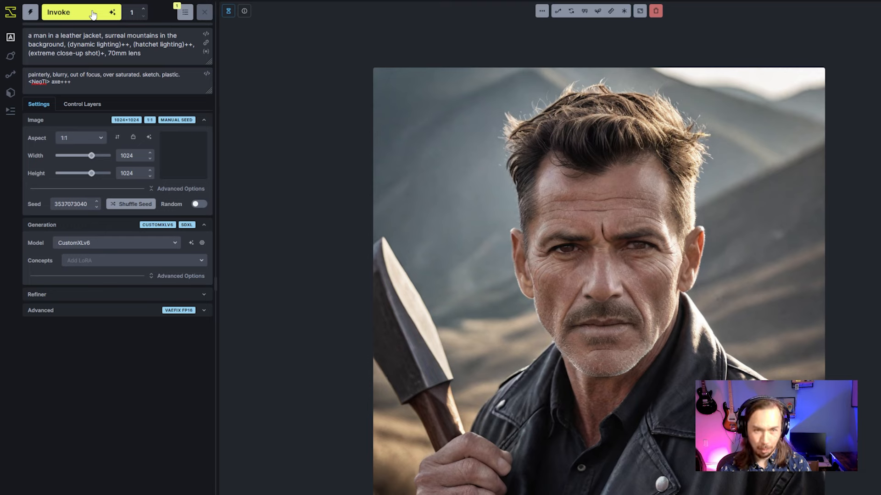
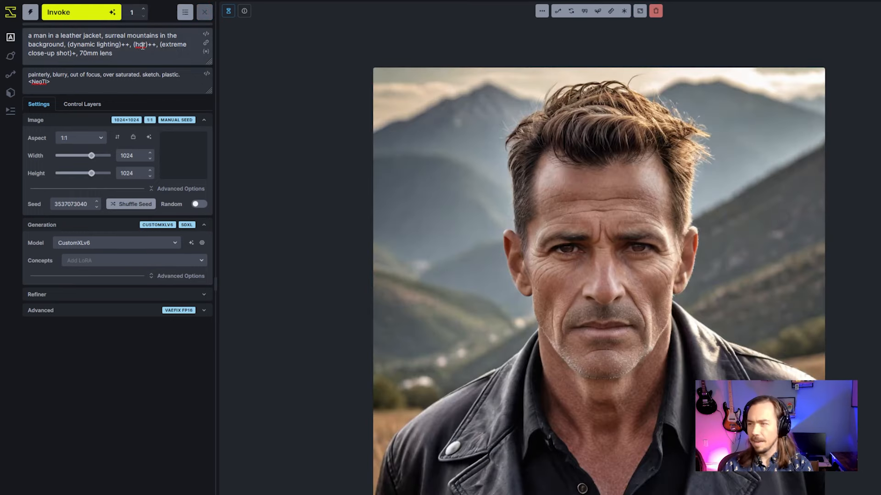
Step: Replace "hdr" with "split lighting" in the positive prompt and generate a new image
{"action": "double_click", "coordinate": [140, 45]}
{"action": "type", "text": "split"}
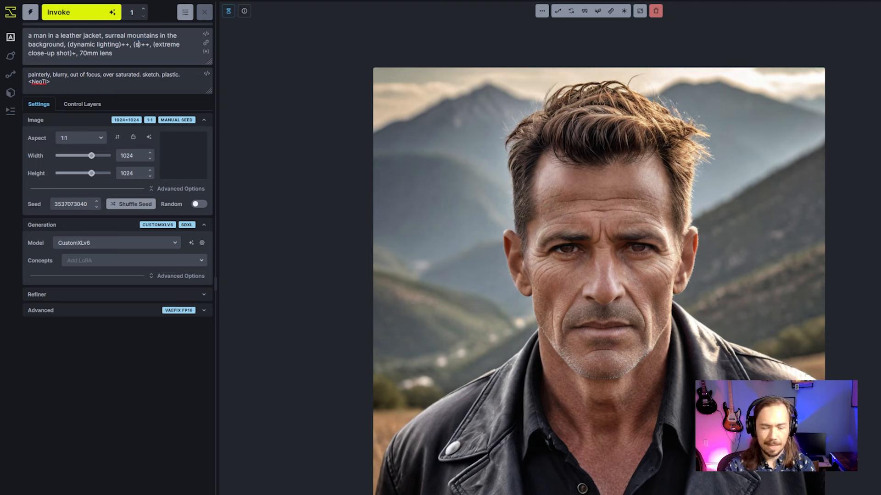
{"action": "type", "text": " lighting"}
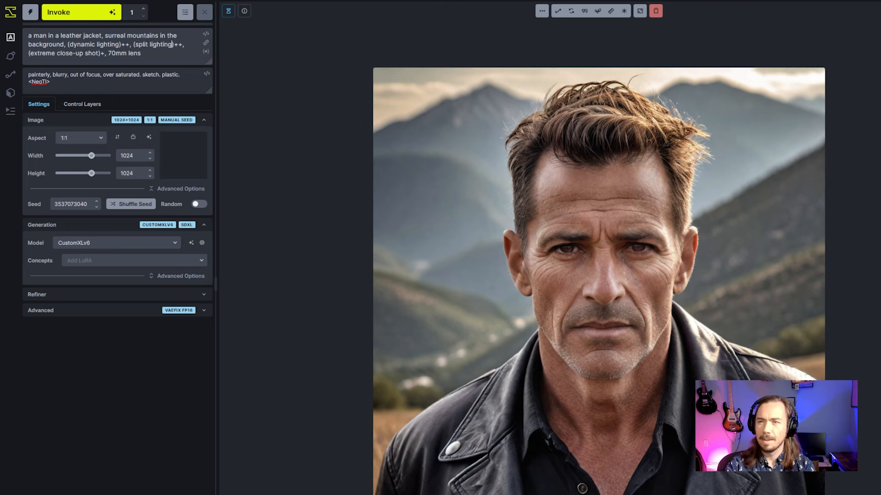
{"action": "left_click", "coordinate": [109, 14]}
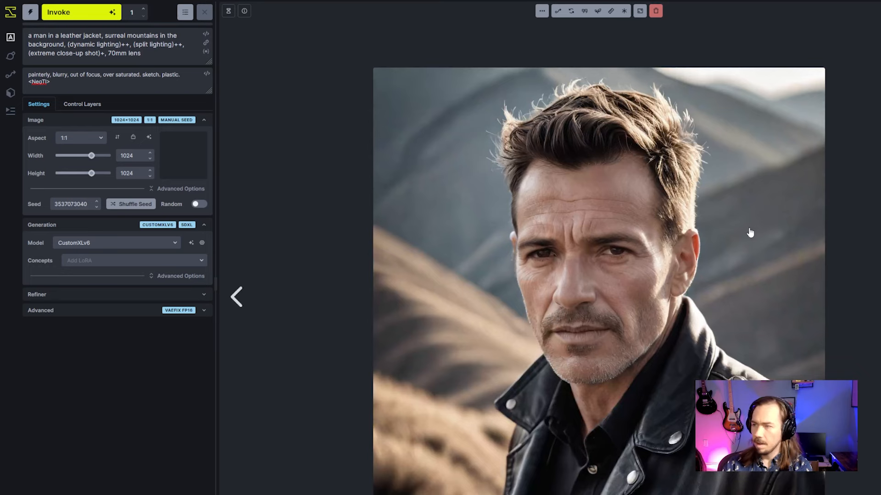
Step: Compare the split lighting image with the earlier lighting variations
{"action": "key", "text": "Right"}
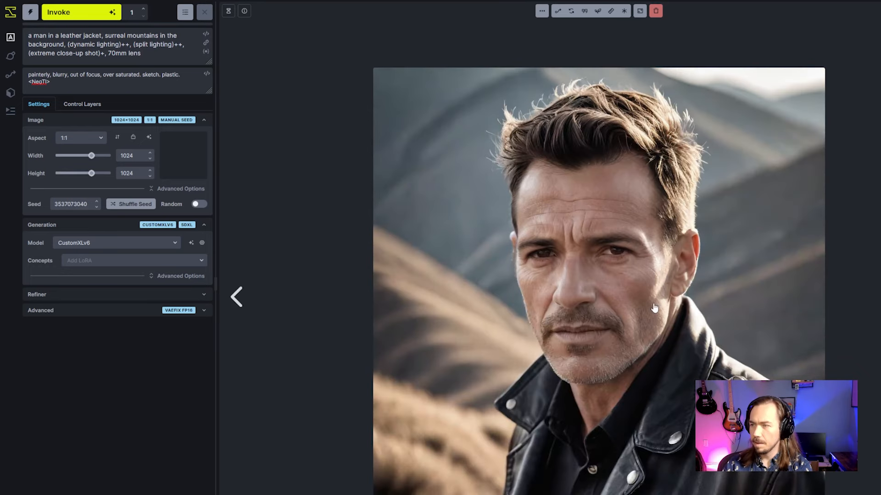
{"action": "key", "text": "Right"}
{"action": "key", "text": "Right"}
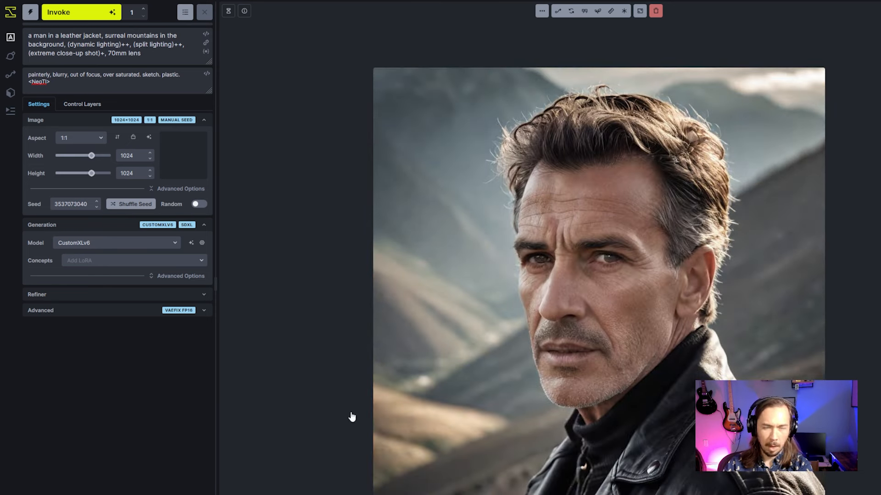
Step: Replace "70mm lens" with "f/2.8" at the end of the positive prompt
{"action": "key", "text": "Right"}
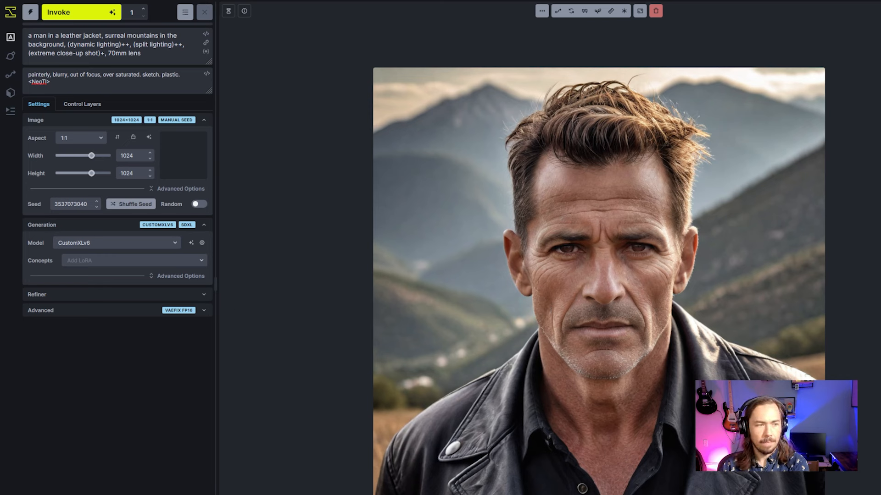
{"action": "left_click", "coordinate": [195, 54]}
{"action": "left_click_drag", "start_coordinate": [159, 52], "coordinate": [108, 53]}
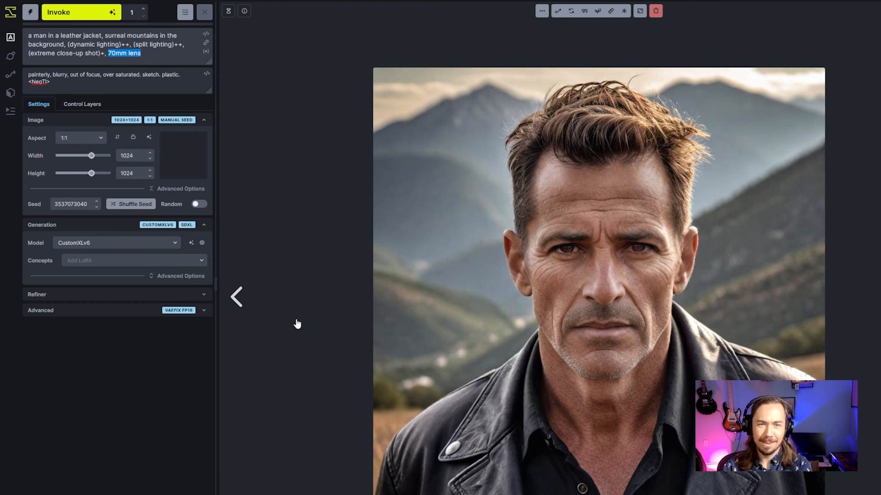
{"action": "left_click", "coordinate": [159, 61]}
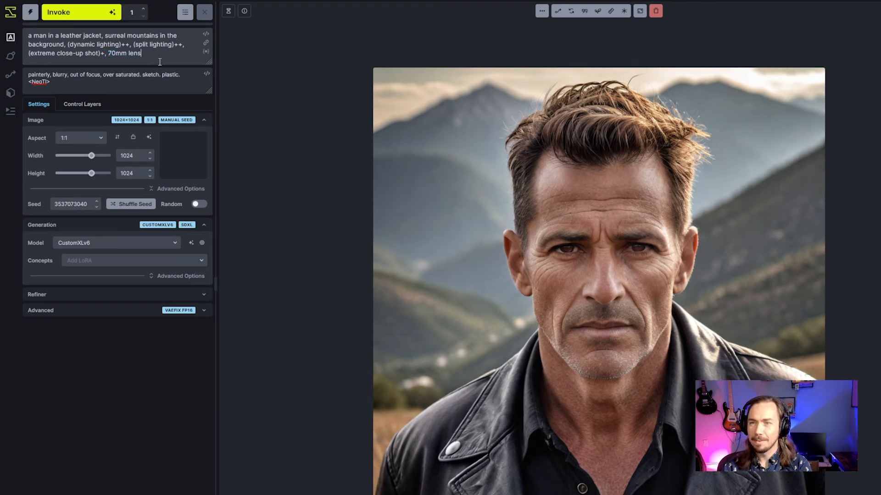
{"action": "left_click_drag", "start_coordinate": [160, 62], "coordinate": [111, 63]}
{"action": "key", "text": "BackSpace"}
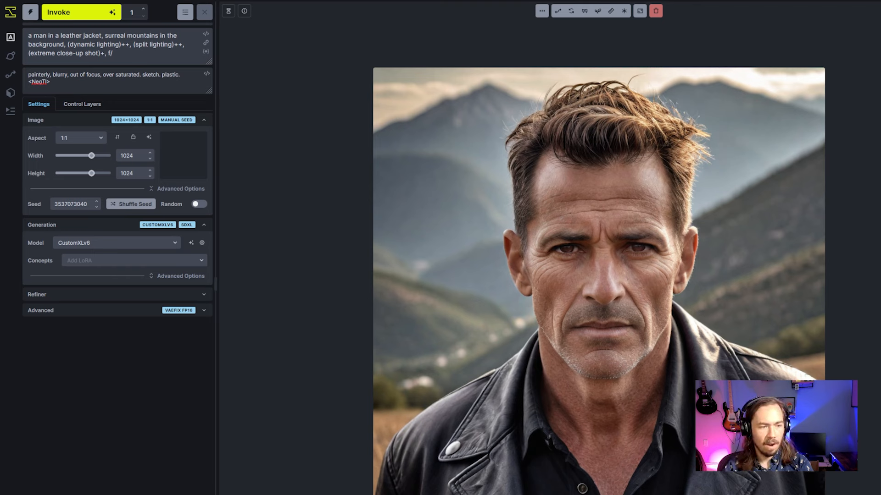
{"action": "type", "text": "2."}
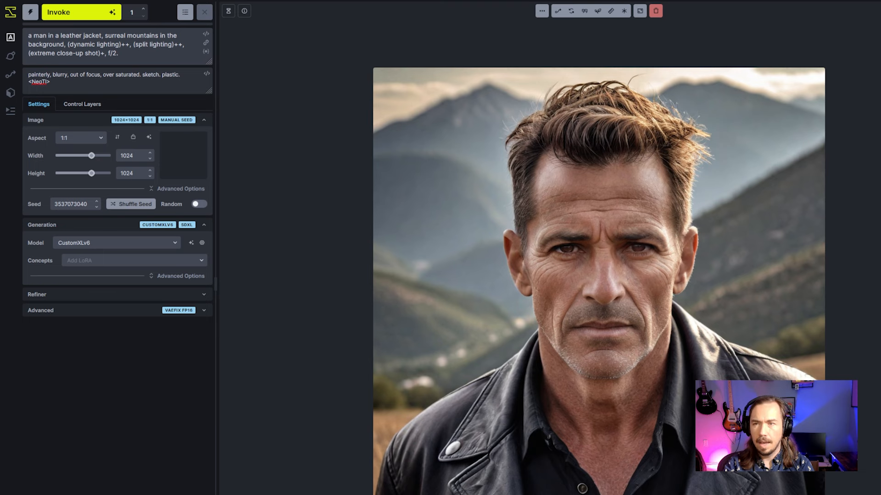
{"action": "type", "text": "8"}
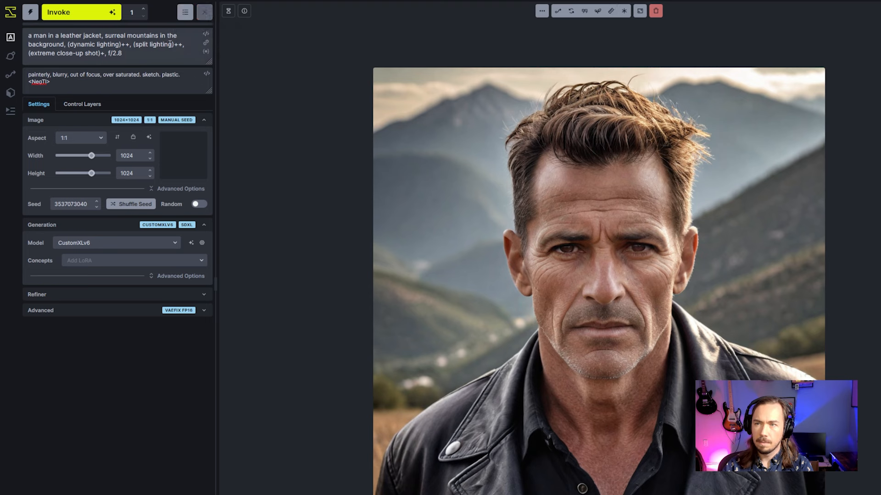
Step: Replace "split lighting" with "hdr" in the positive prompt and generate a new image
{"action": "left_click_drag", "start_coordinate": [172, 44], "coordinate": [135, 44]}
{"action": "type", "text": "hdr"}
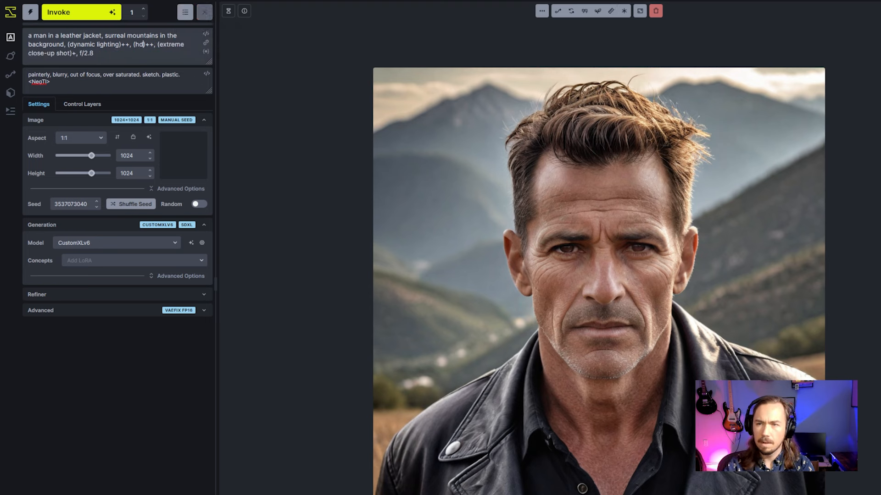
{"action": "left_click", "coordinate": [115, 57]}
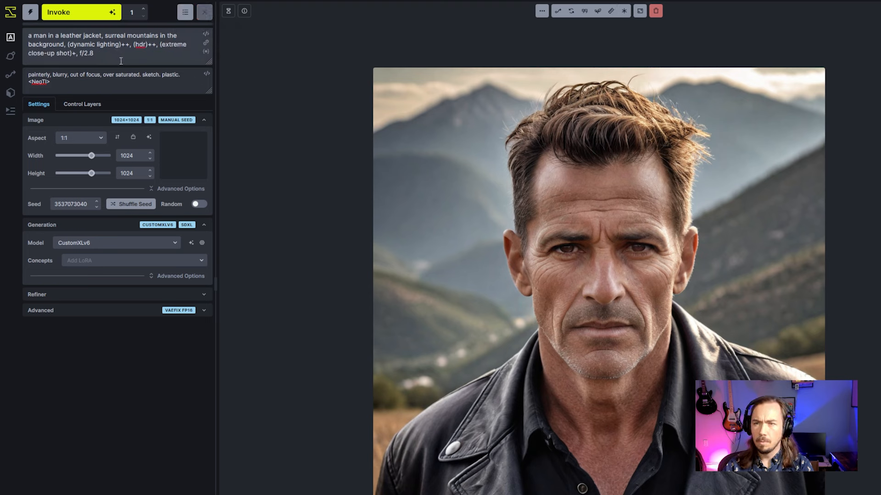
{"action": "left_click", "coordinate": [92, 9]}
Step: Change the aperture term at the end of the positive prompt to f/4 and queue another image
{"action": "key", "text": "BackSpace"}
{"action": "key", "text": "BackSpace"}
{"action": "key", "text": "BackSpace"}
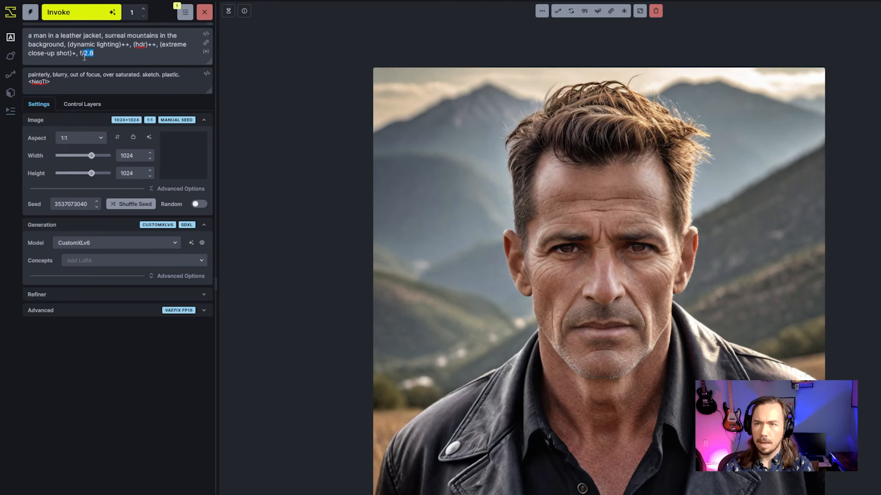
{"action": "type", "text": "4"}
{"action": "left_click", "coordinate": [92, 11]}
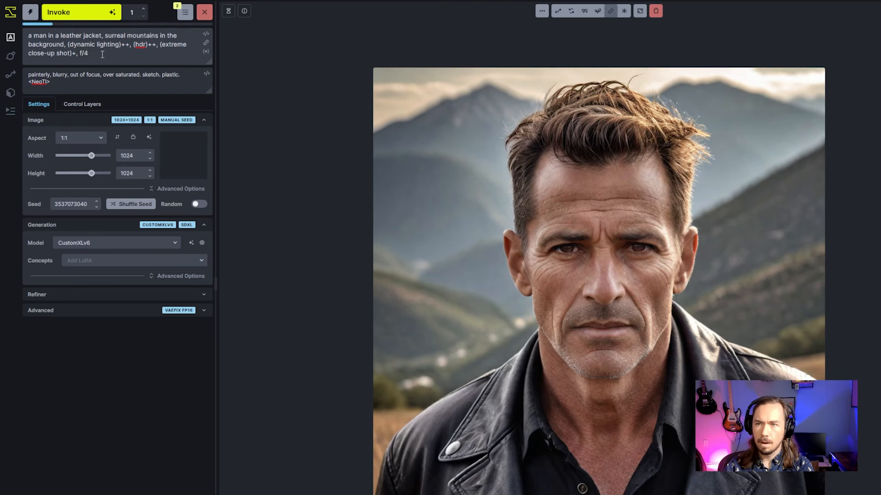
Step: Set the prompt's aperture term to f/8, queue another image and turn on the display of progress images
{"action": "double_click", "coordinate": [85, 55]}
{"action": "type", "text": "8"}
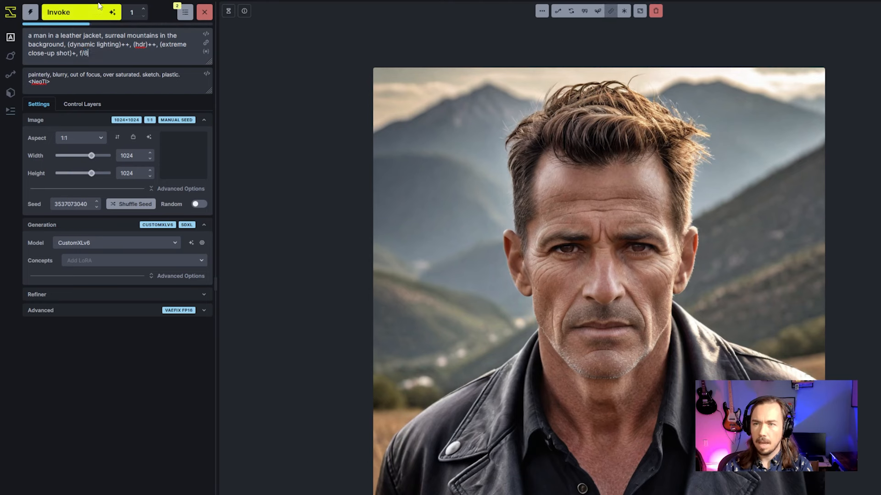
{"action": "left_click", "coordinate": [92, 11]}
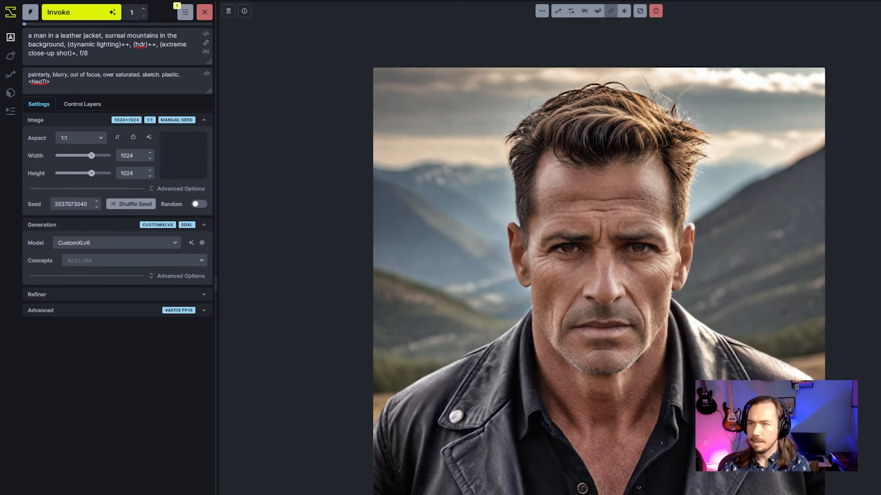
{"action": "left_click", "coordinate": [228, 12]}
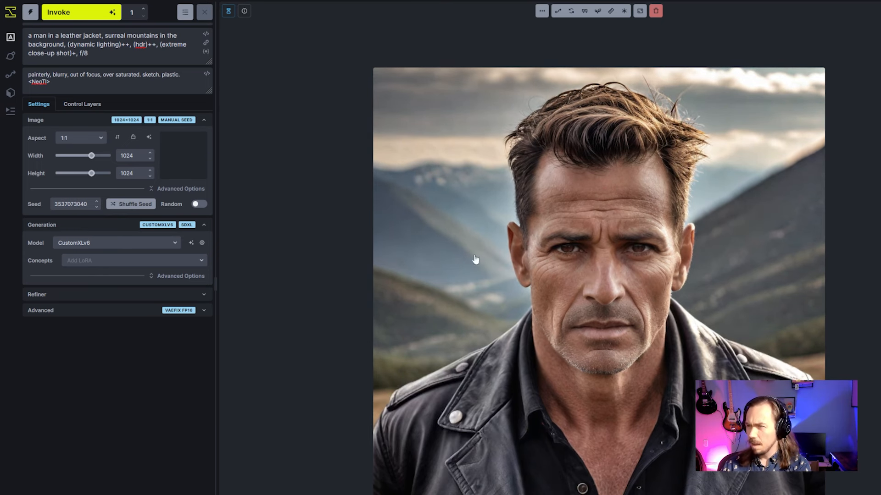
Step: Strengthen the aperture term in the positive prompt to "(f/8)+++" and generate the image again
{"action": "left_click", "coordinate": [139, 55]}
{"action": "type", "text": ")+, "}
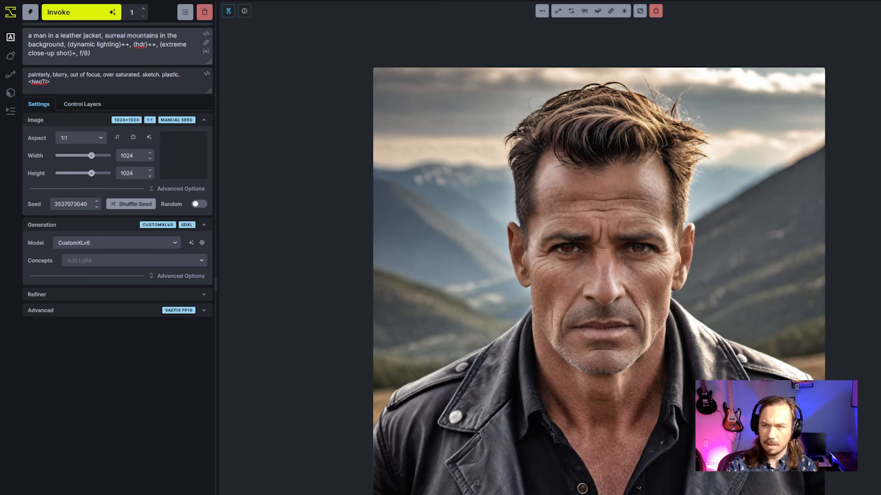
{"action": "type", "text": "("}
{"action": "key", "text": "End"}
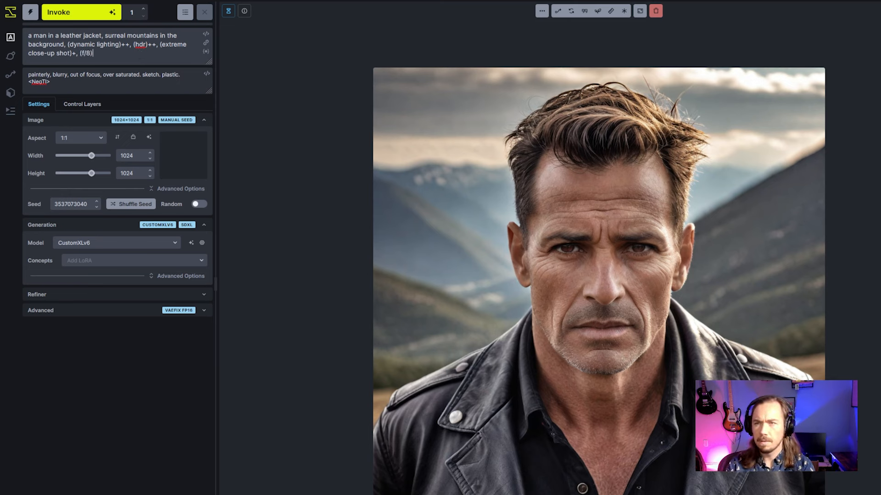
{"action": "type", "text": "+++"}
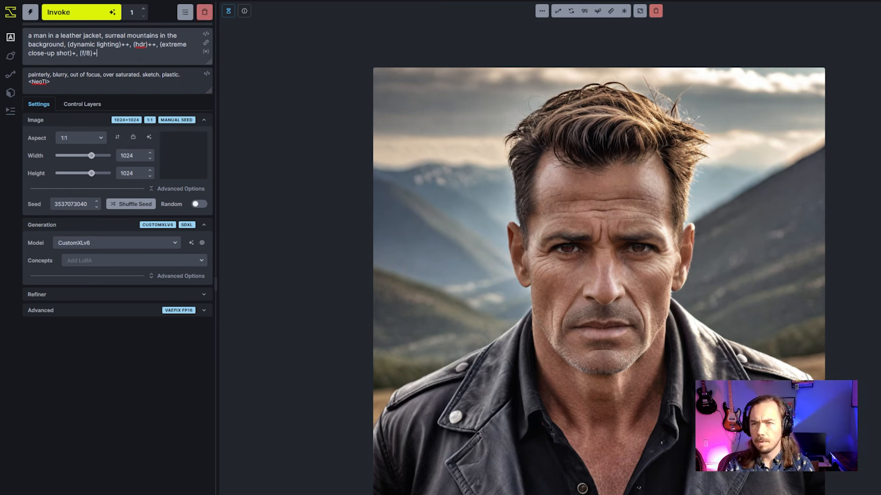
{"action": "left_click", "coordinate": [110, 10]}
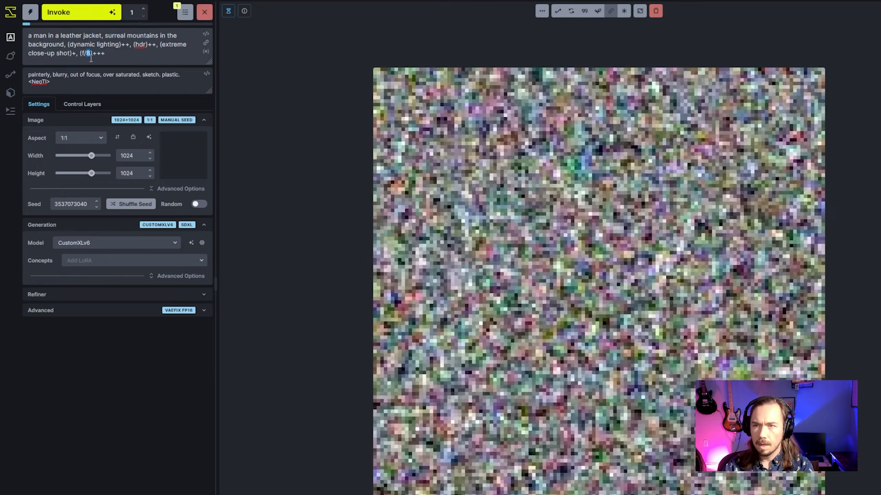
Step: Change the weighted aperture term to "(f/2.8)+++", queue the generation and turn off the display of progress images
{"action": "left_click", "coordinate": [91, 14]}
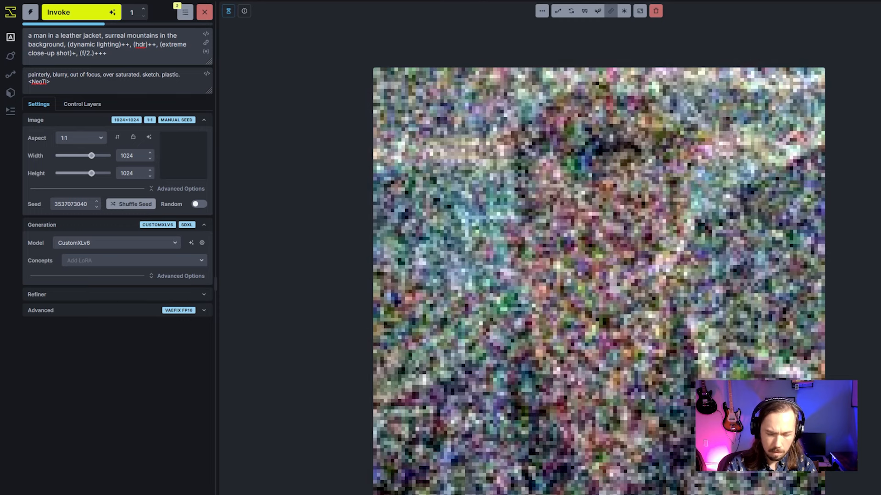
{"action": "type", "text": ".8"}
{"action": "key", "text": "ctrl+Return"}
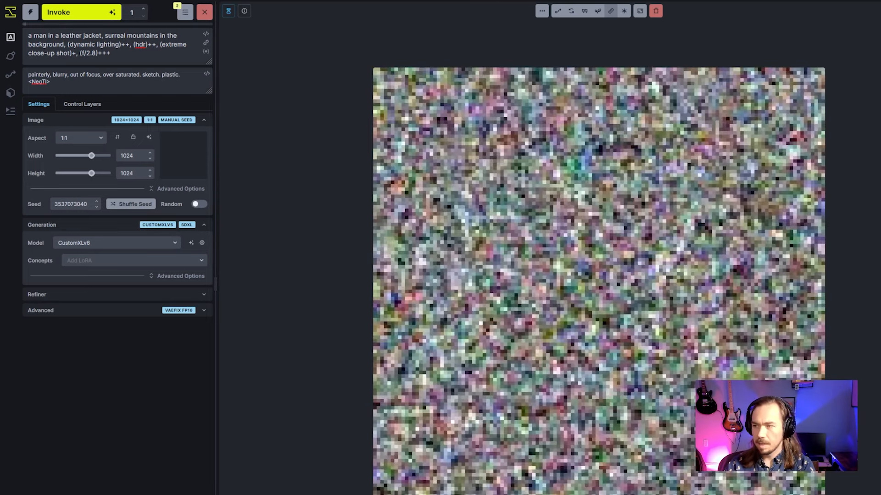
{"action": "left_click", "coordinate": [228, 11]}
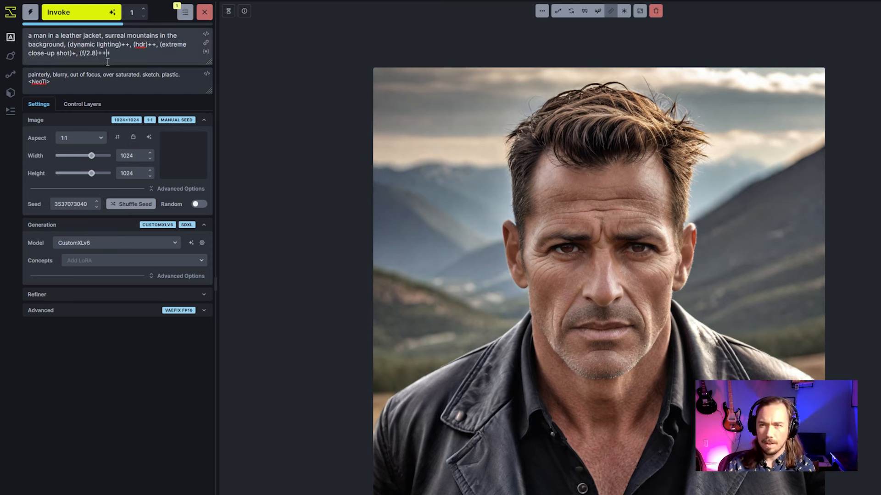
Step: Remove the weighted f/2.8 term from the positive prompt, queue a generation and turn the progress images back on
{"action": "left_click_drag", "start_coordinate": [97, 54], "coordinate": [74, 54]}
{"action": "key", "text": "BackSpace"}
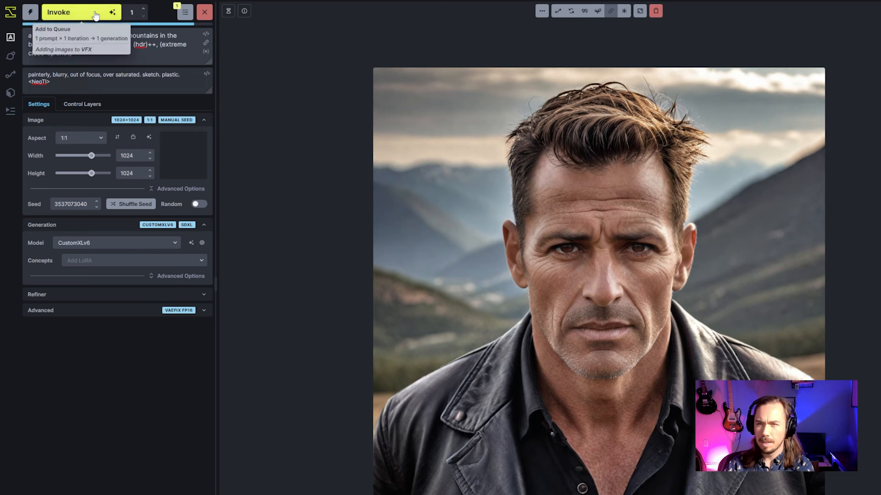
{"action": "left_click", "coordinate": [96, 15]}
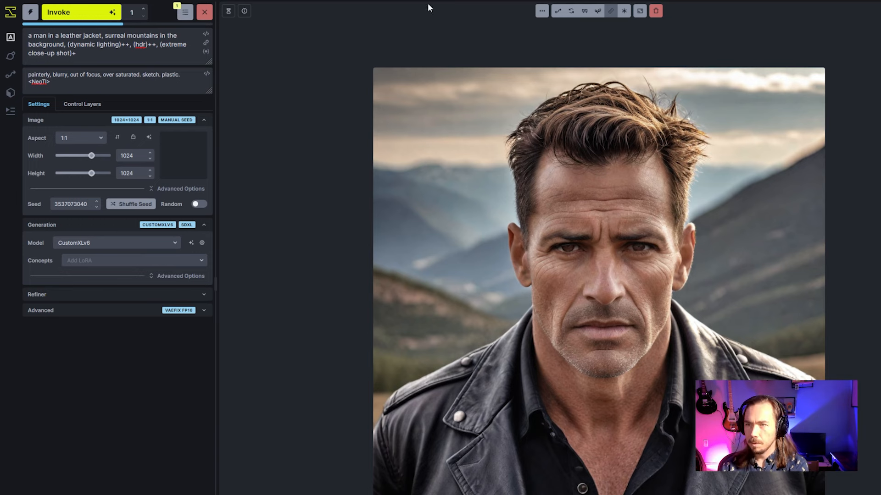
{"action": "left_click", "coordinate": [231, 12]}
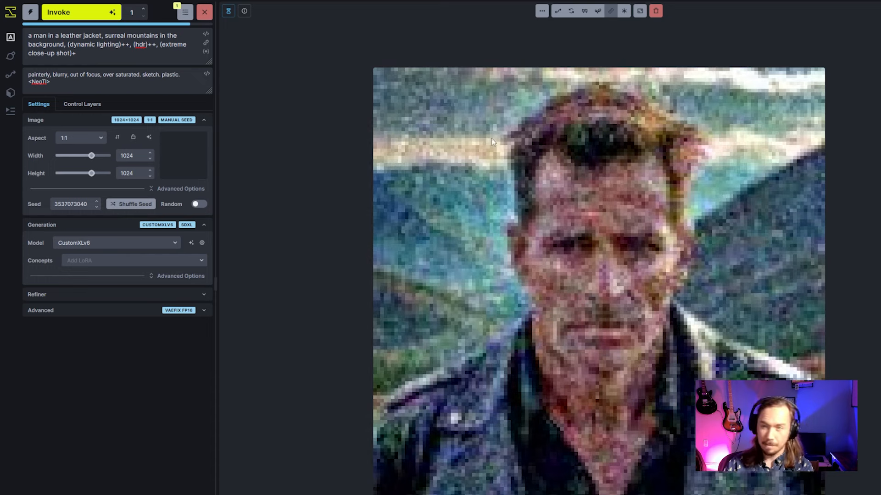
{"action": "left_click", "coordinate": [149, 62]}
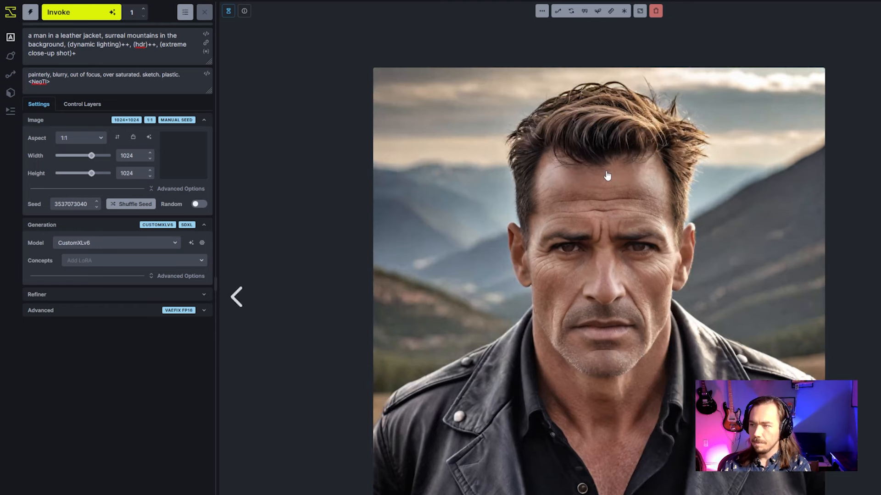
Step: Compare the image generated without an aperture term with the preceding f-stop variations
{"action": "key", "text": "Left"}
{"action": "key", "text": "Left"}
{"action": "key", "text": "Left"}
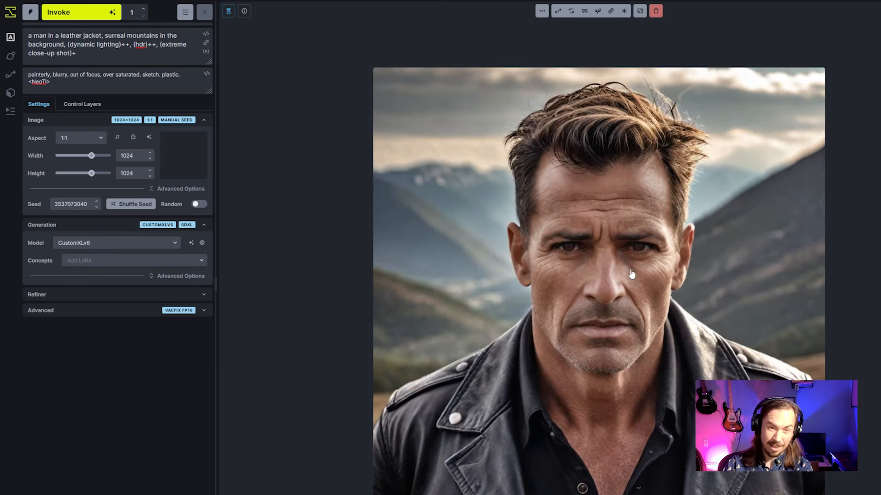
{"action": "key", "text": "Right"}
{"action": "key", "text": "Right"}
{"action": "key", "text": "Right"}
{"action": "key", "text": "Left"}
{"action": "key", "text": "Left"}
{"action": "key", "text": "Left"}
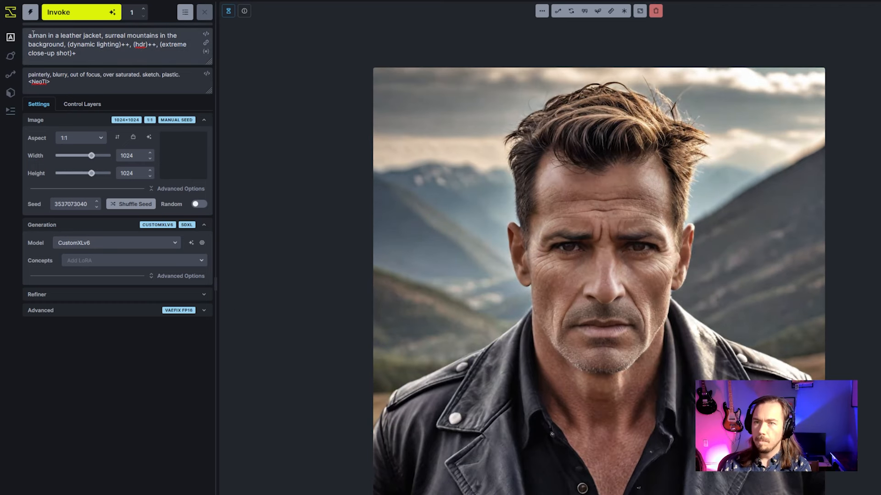
Step: Insert "f/2.8, " at the very beginning of the positive prompt and generate a new image
{"action": "left_click", "coordinate": [30, 35]}
{"action": "type", "text": "f/"}
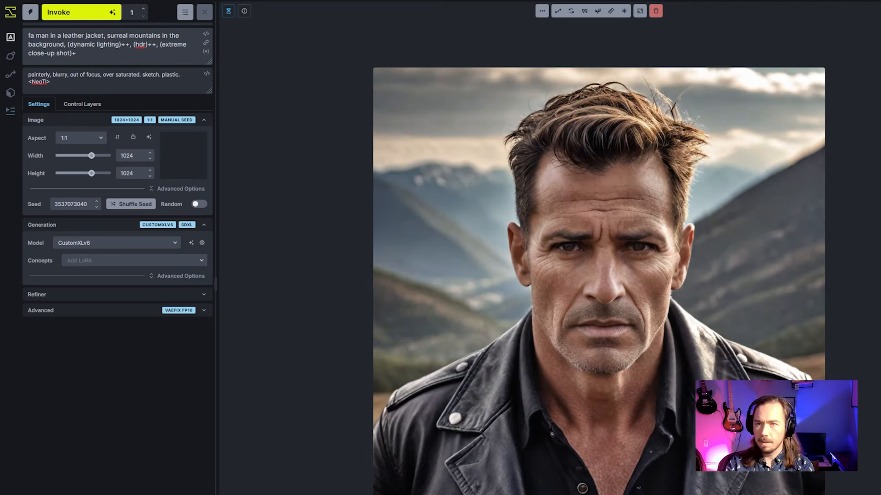
{"action": "type", "text": "2.8,"}
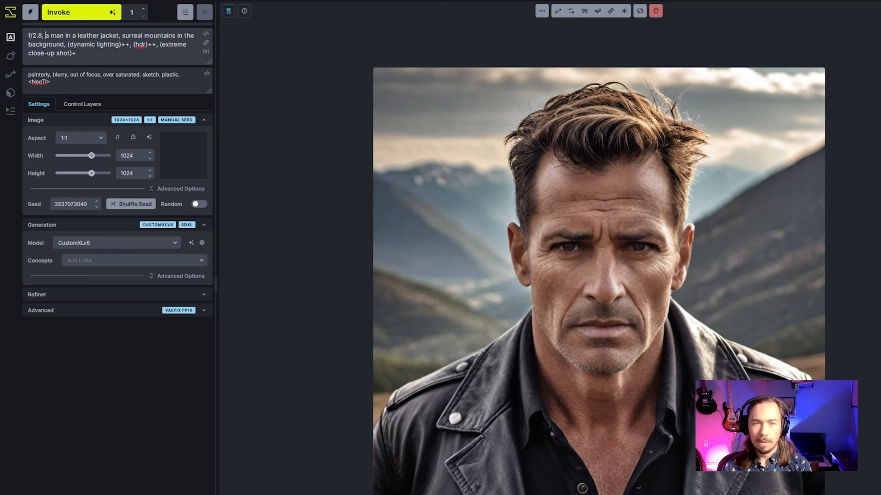
{"action": "key", "text": "Left"}
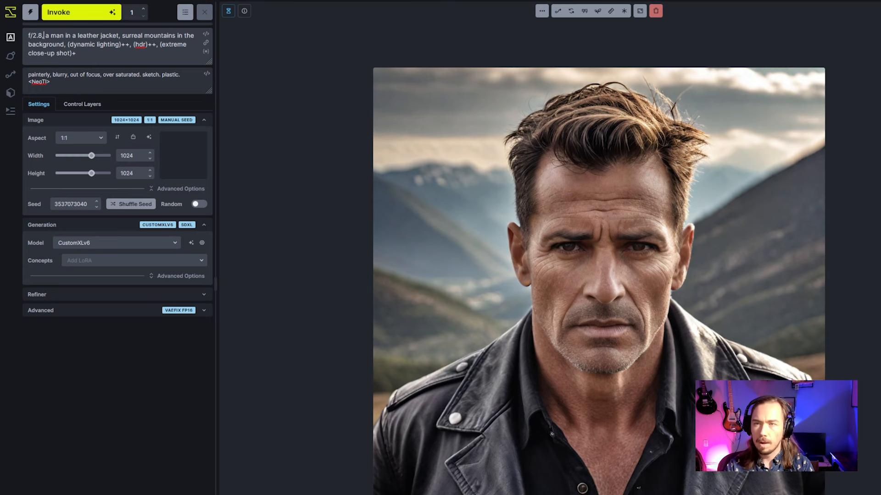
{"action": "left_click", "coordinate": [89, 11]}
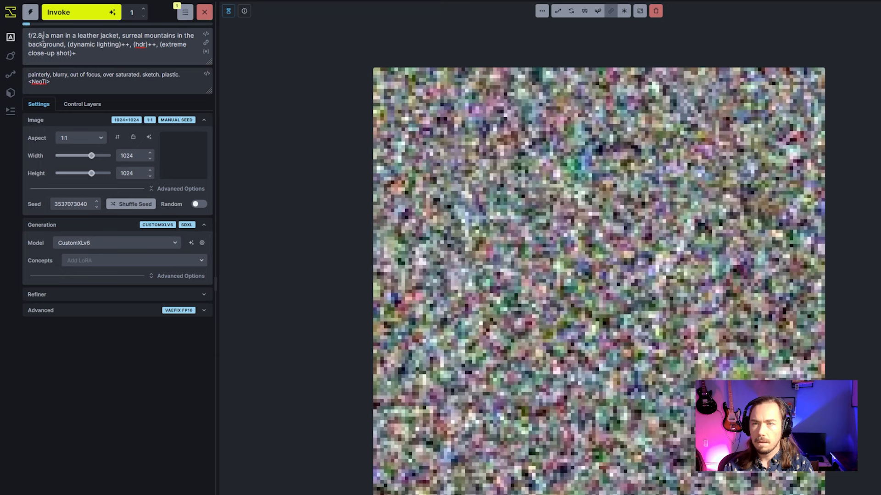
Step: Change the aperture term at the start of the positive prompt to f/4 and queue another image
{"action": "double_click", "coordinate": [41, 36]}
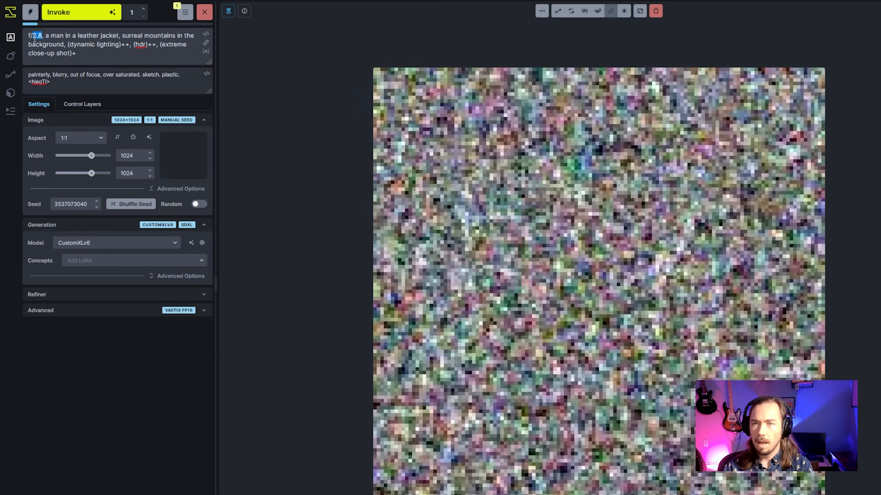
{"action": "type", "text": "4"}
{"action": "left_click", "coordinate": [85, 10]}
Step: Change the leading aperture term in the positive prompt to f/8 and queue one more image
{"action": "double_click", "coordinate": [35, 36]}
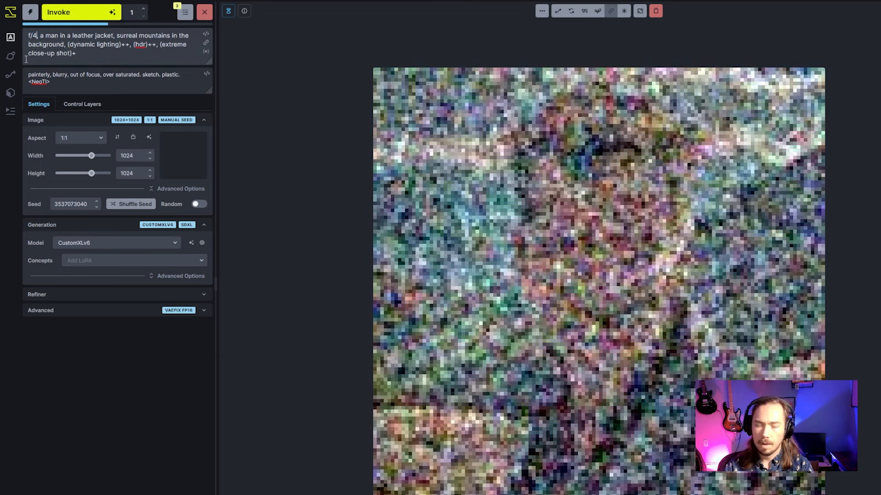
{"action": "type", "text": "8"}
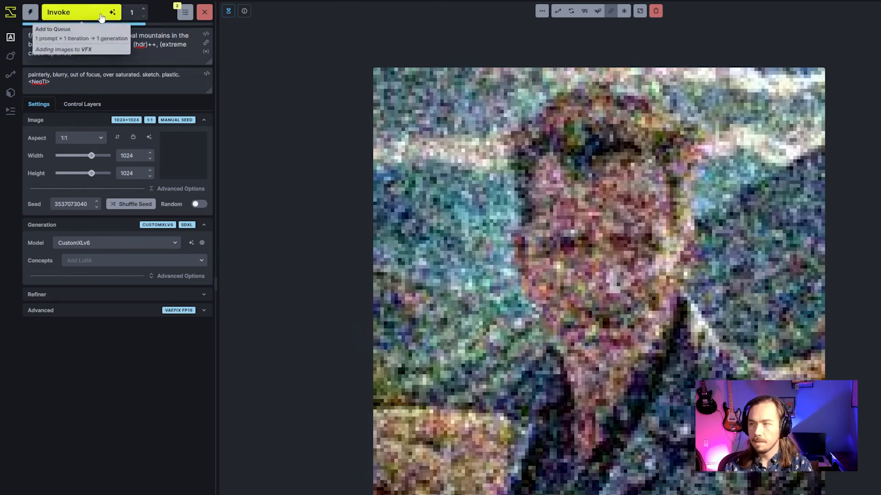
{"action": "left_click", "coordinate": [69, 12]}
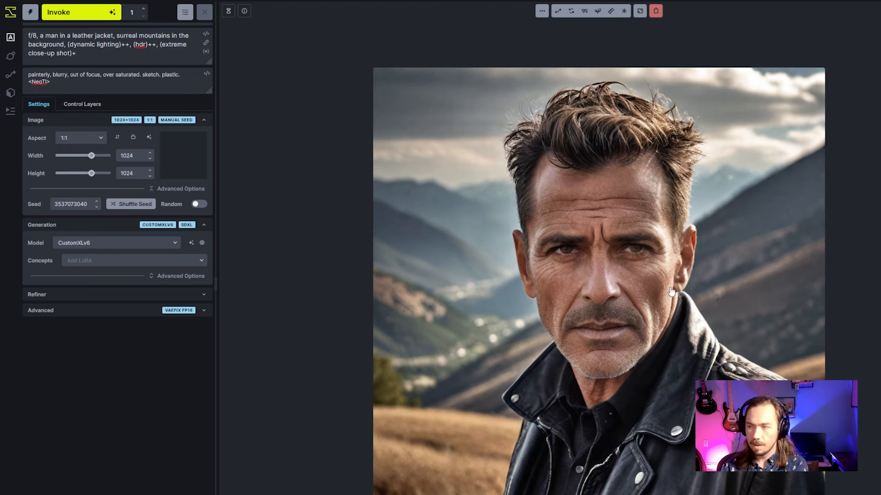
Step: Compare the images generated with the aperture term at the start of the prompt
{"action": "key", "text": "Right"}
{"action": "key", "text": "Left"}
{"action": "key", "text": "Right"}
{"action": "key", "text": "Left"}
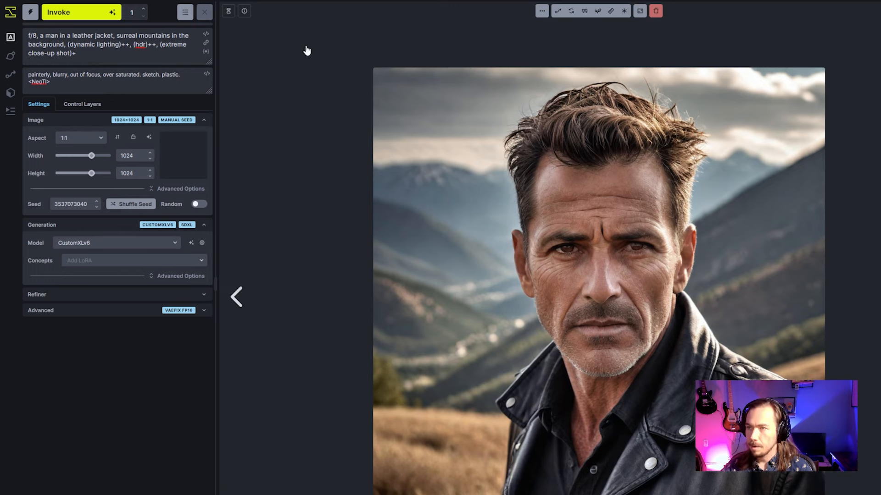
Step: Check the recall parameters of the displayed image, then hide them again
{"action": "left_click", "coordinate": [245, 11]}
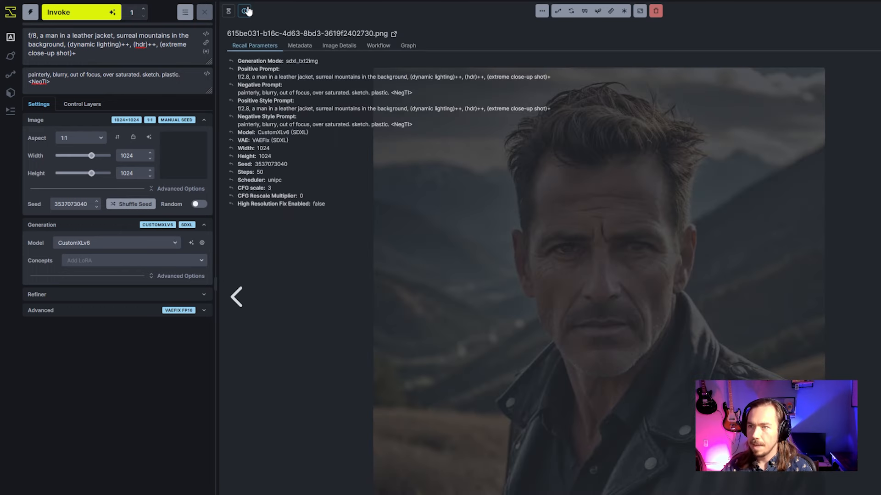
{"action": "left_click", "coordinate": [246, 11]}
{"action": "left_click", "coordinate": [247, 11]}
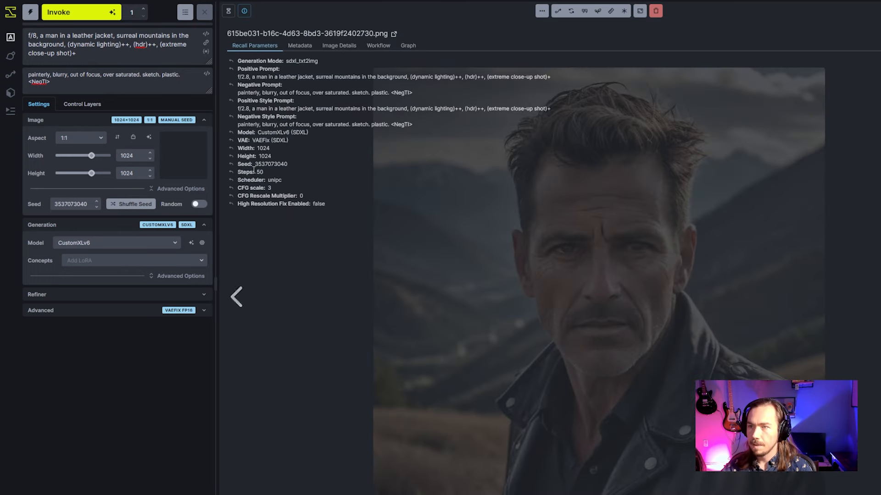
{"action": "left_click", "coordinate": [250, 11]}
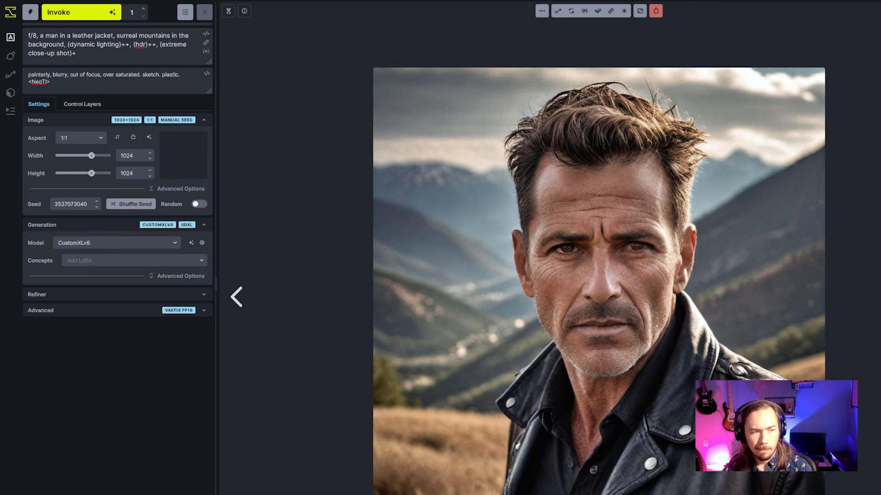
Step: Delete "a man in a leather jacket, surreal mountains in the background" from the positive prompt, keeping the leading f/8 term
{"action": "left_click", "coordinate": [135, 55]}
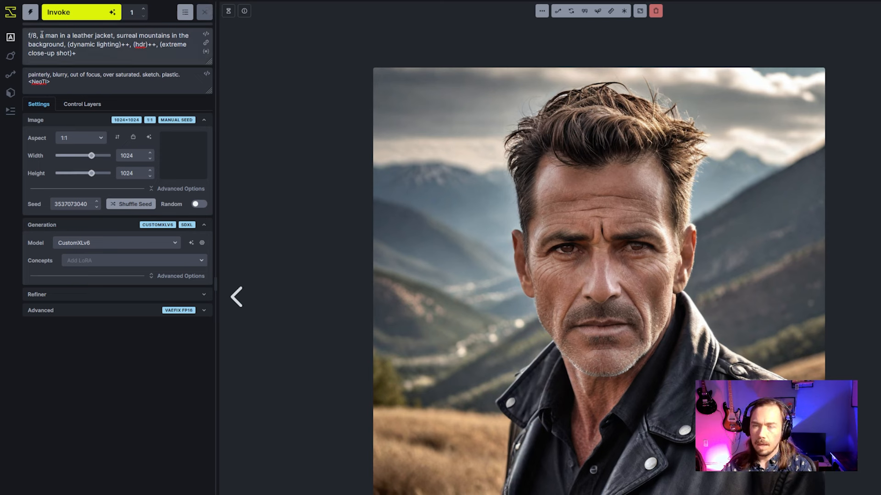
{"action": "key", "text": "ctrl+shift+Right"}
{"action": "key", "text": "ctrl+shift+Right"}
{"action": "key", "text": "ctrl+shift+Right"}
{"action": "key", "text": "ctrl+shift+Right"}
{"action": "key", "text": "ctrl+shift+Right"}
{"action": "key", "text": "ctrl+shift+Right"}
{"action": "key", "text": "ctrl+shift+Right"}
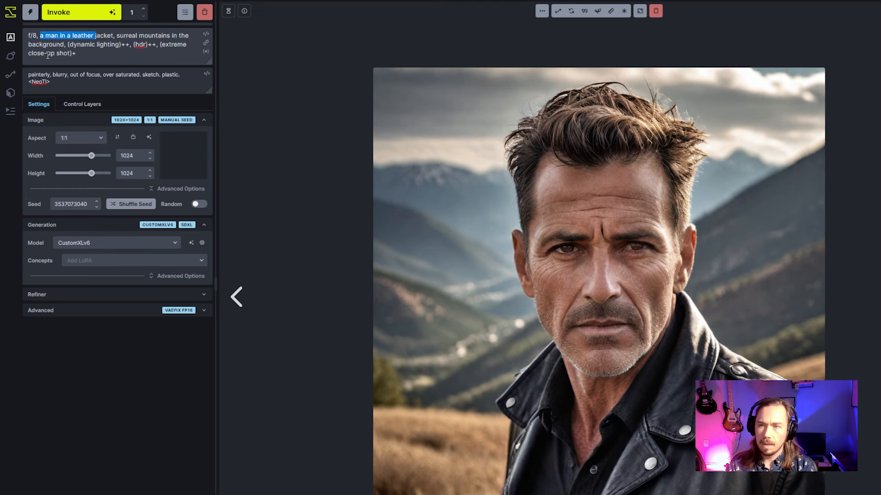
{"action": "key", "text": "shift+End"}
{"action": "key", "text": "shift+Down"}
{"action": "key", "text": "ctrl+shift+Left"}
{"action": "key", "text": "ctrl+shift+Left"}
{"action": "key", "text": "ctrl+shift+Left"}
{"action": "key", "text": "ctrl+shift+Left"}
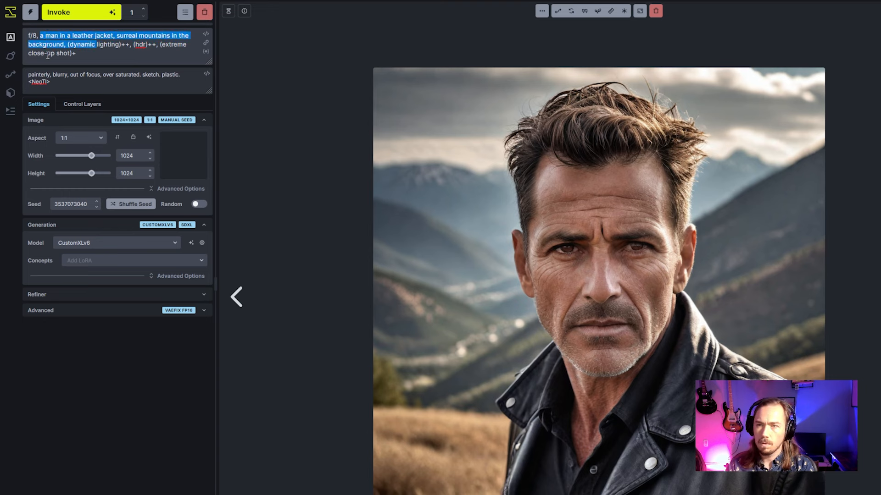
{"action": "key", "text": "BackSpace"}
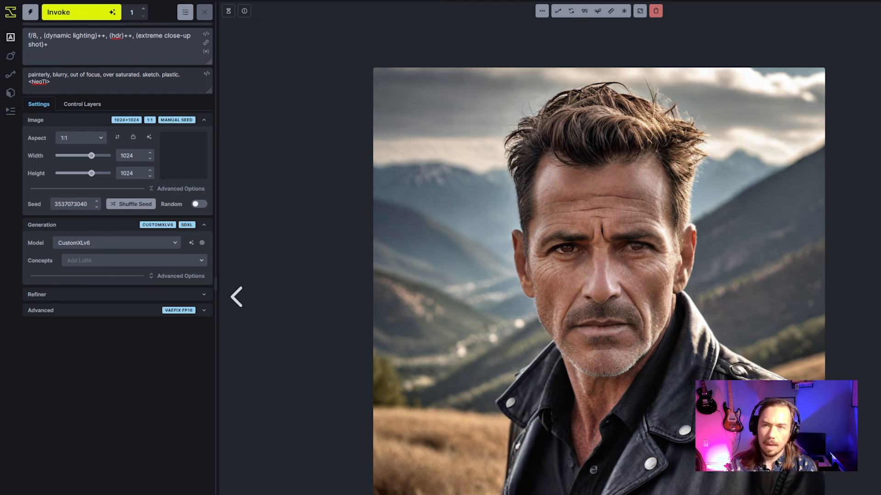
Step: Insert "a silhouette of a dancer, " as the new subject after the f/8 term in the positive prompt
{"action": "type", "text": "a"}
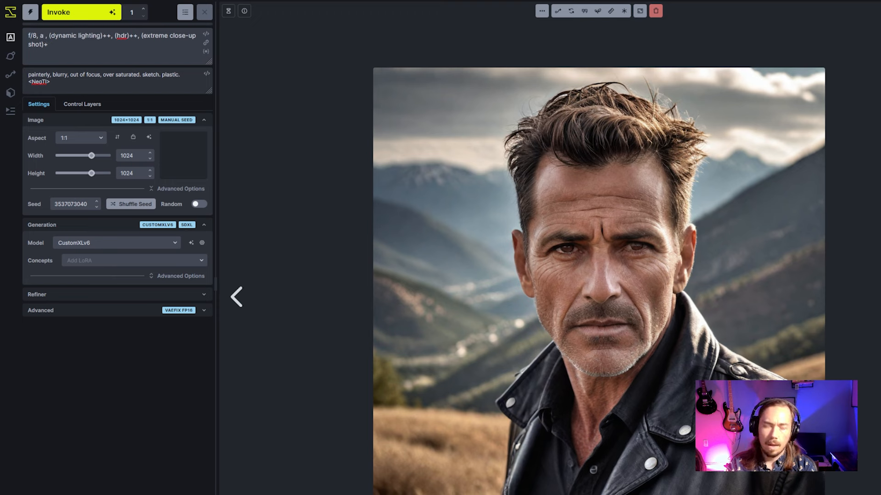
{"action": "type", "text": " silhouette ,"}
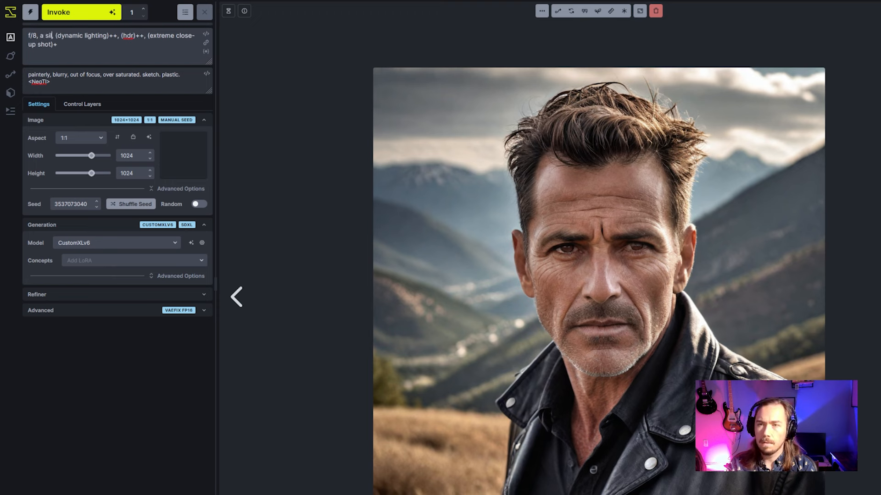
{"action": "key", "text": "BackSpace"}
{"action": "type", "text": "of a "}
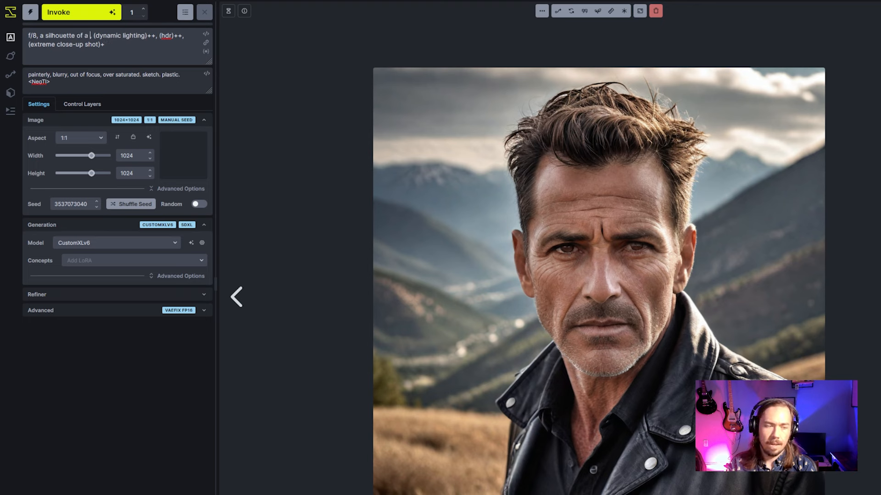
{"action": "type", "text": "dancer"}
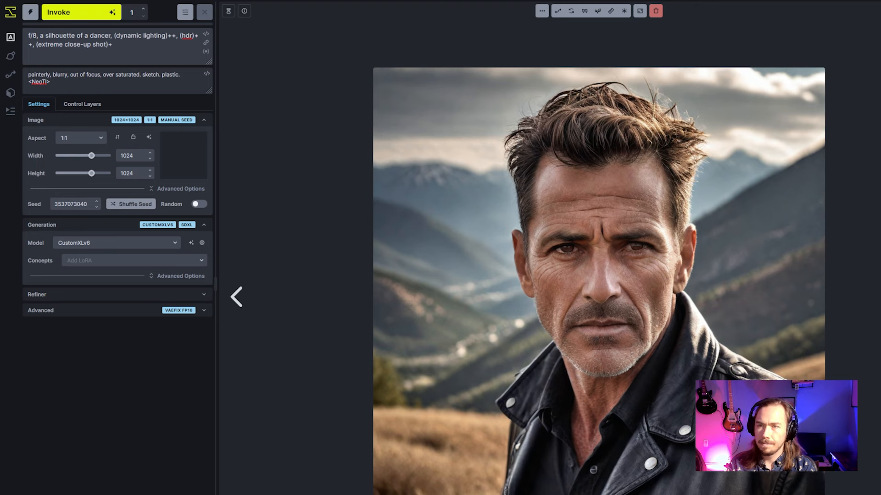
{"action": "type", "text": ", "}
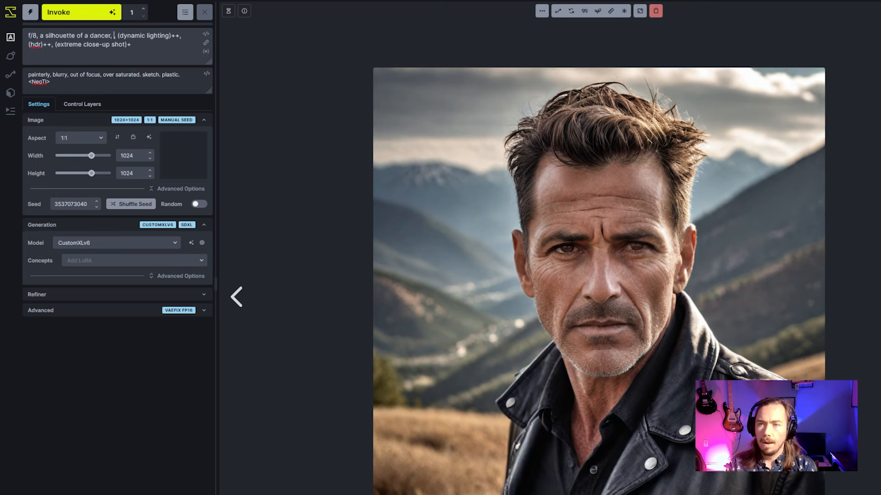
{"action": "type", "text": "starry"}
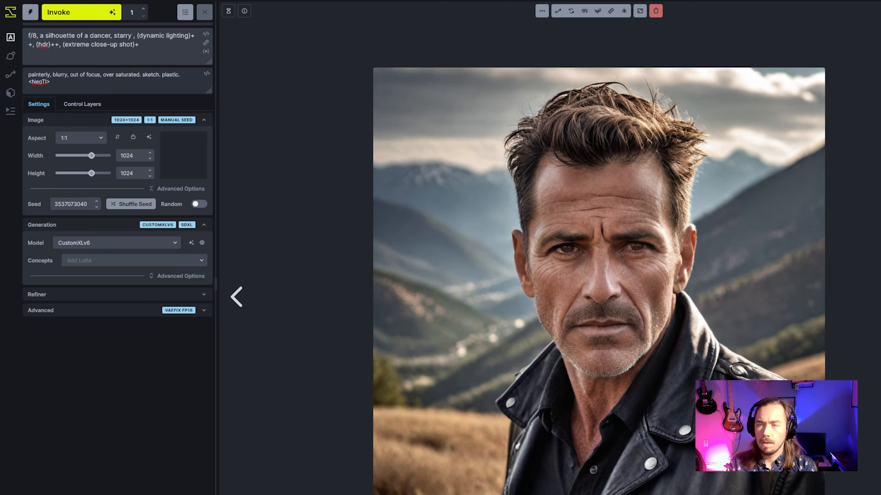
{"action": "type", "text": " night"}
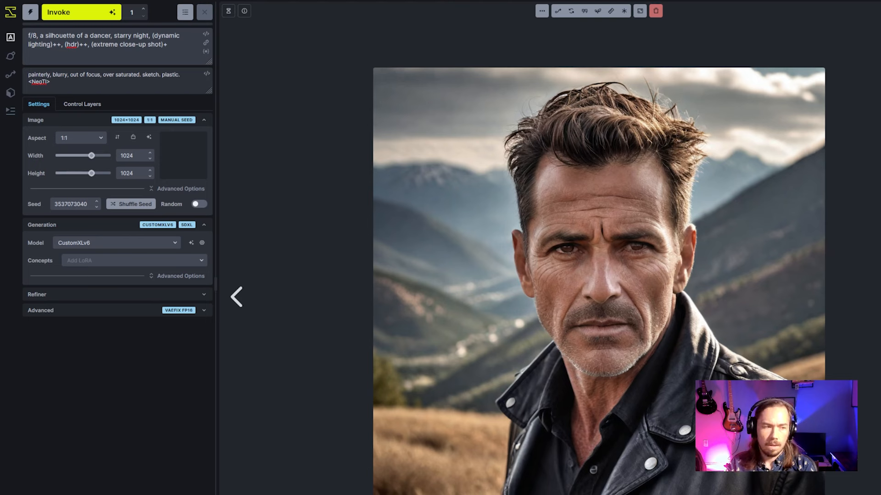
{"action": "key", "text": "ctrl+shift+Left"}
{"action": "key", "text": "ctrl+shift+Left"}
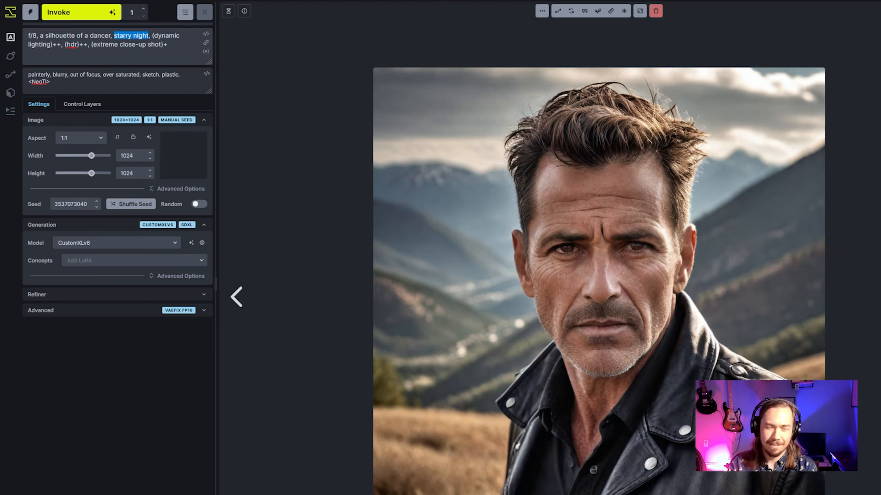
{"action": "key", "text": "BackSpace"}
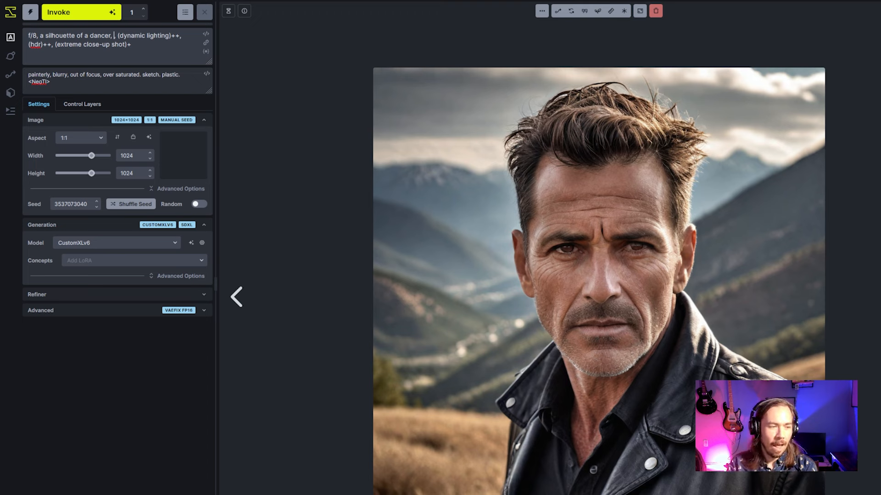
Step: Add the weighted term "(sunset)+" after the dancer subject in the positive prompt
{"action": "type", "text": "sunset"}
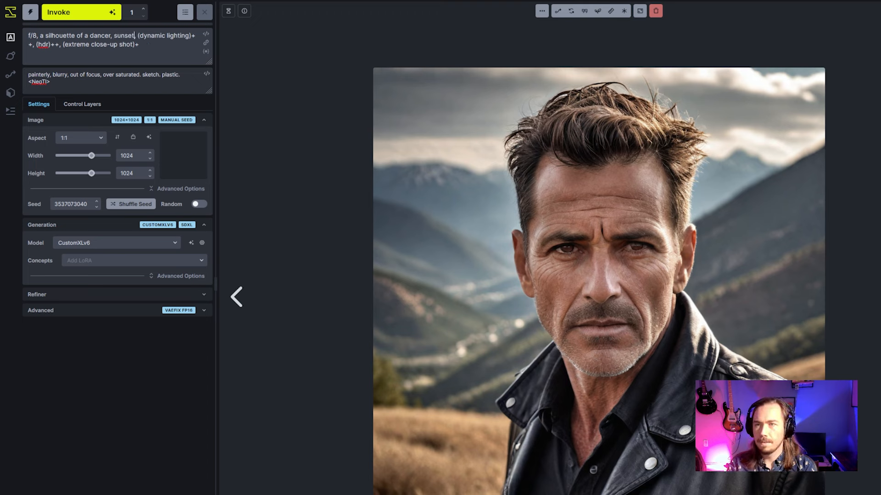
{"action": "type", "text": ")"}
{"action": "key", "text": "ctrl+Left"}
{"action": "key", "text": "ctrl+Left"}
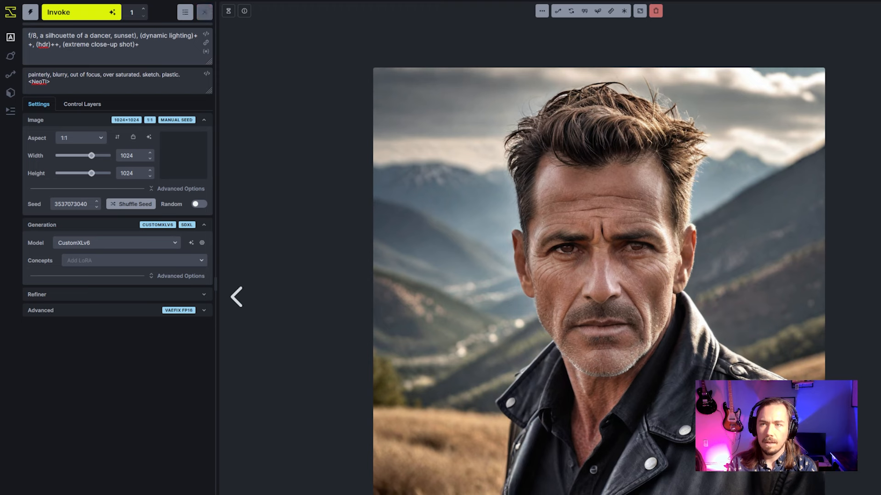
{"action": "type", "text": "("}
{"action": "key", "text": "ctrl+Right"}
{"action": "key", "text": "ctrl+Right"}
{"action": "key", "text": "ctrl+Return"}
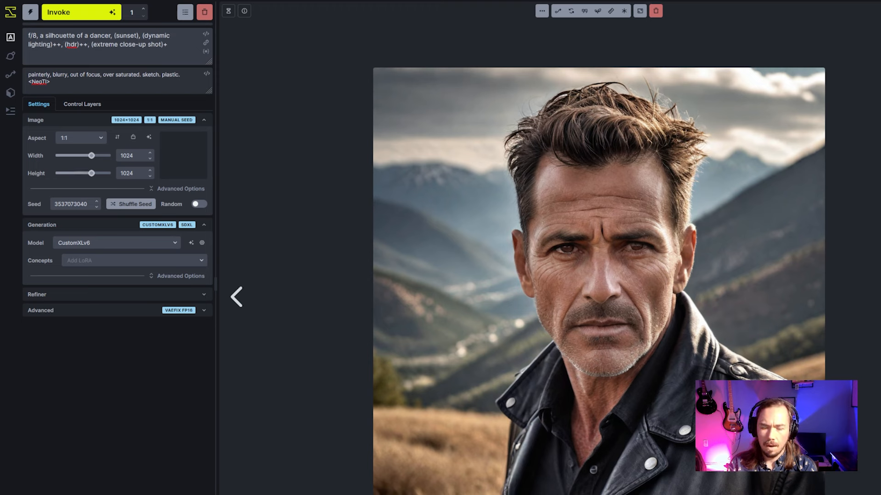
{"action": "type", "text": "+"}
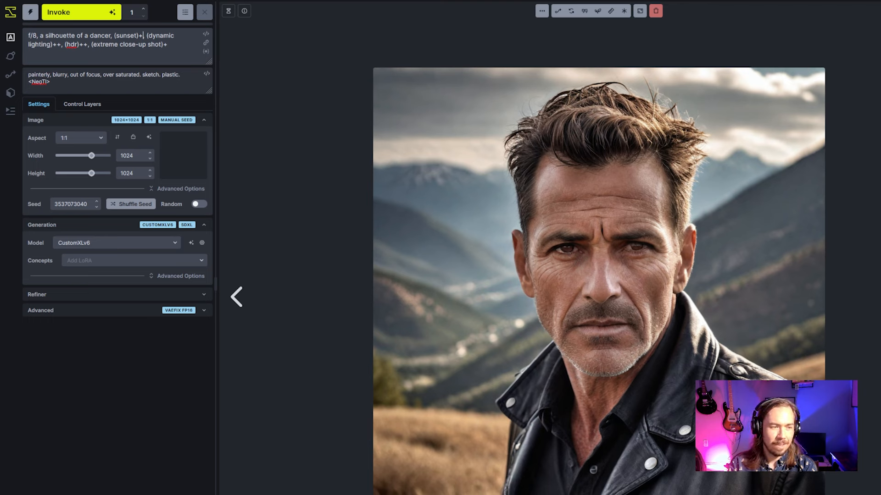
{"action": "key", "text": "BackSpace"}
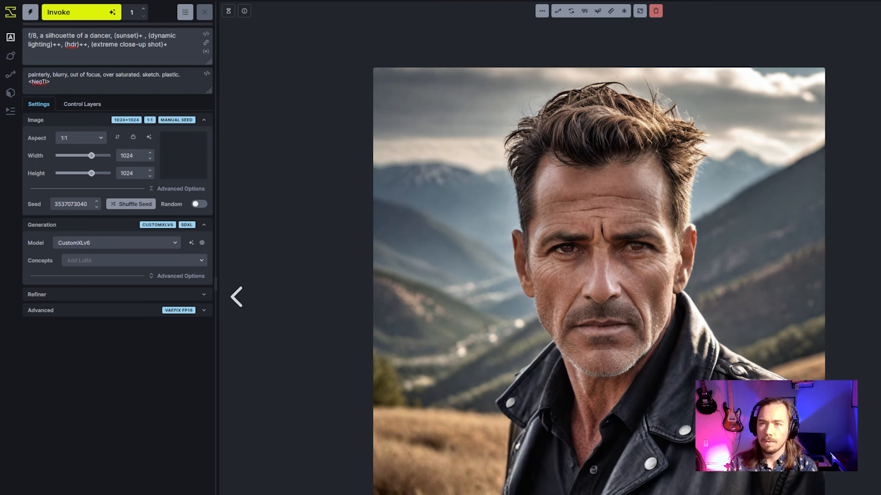
Step: Add the weighted term "(moody lighting)+" after the sunset term in the positive prompt
{"action": "type", "text": "+, mood"}
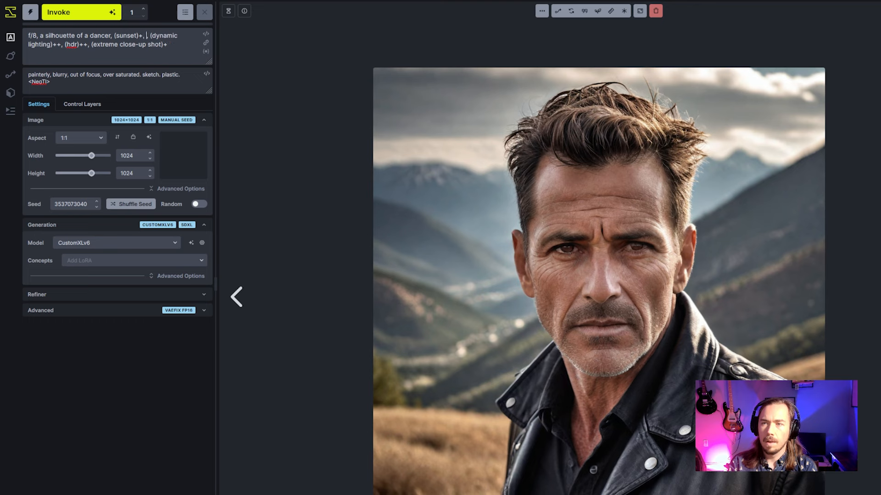
{"action": "type", "text": "y lighting),"}
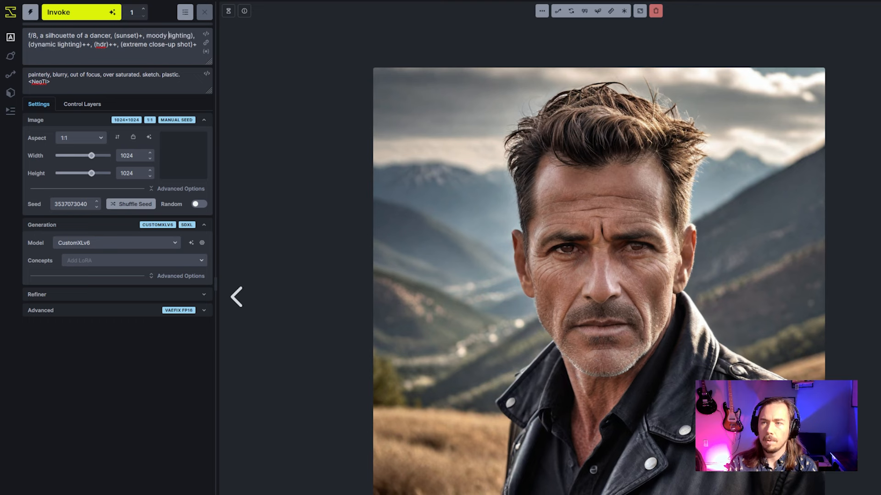
{"action": "key", "text": "ctrl+Left"}
{"action": "type", "text": "("}
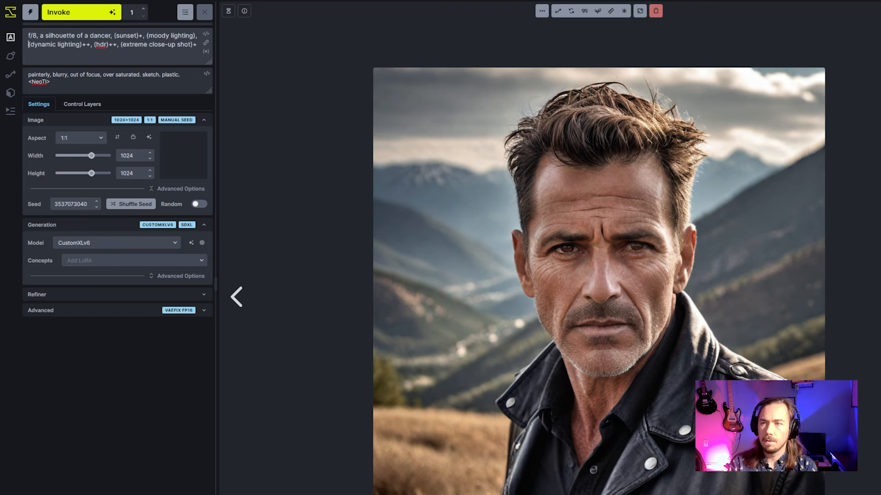
{"action": "key", "text": "Left"}
{"action": "key", "text": "Left"}
{"action": "type", "text": "-"}
{"action": "key", "text": "BackSpace"}
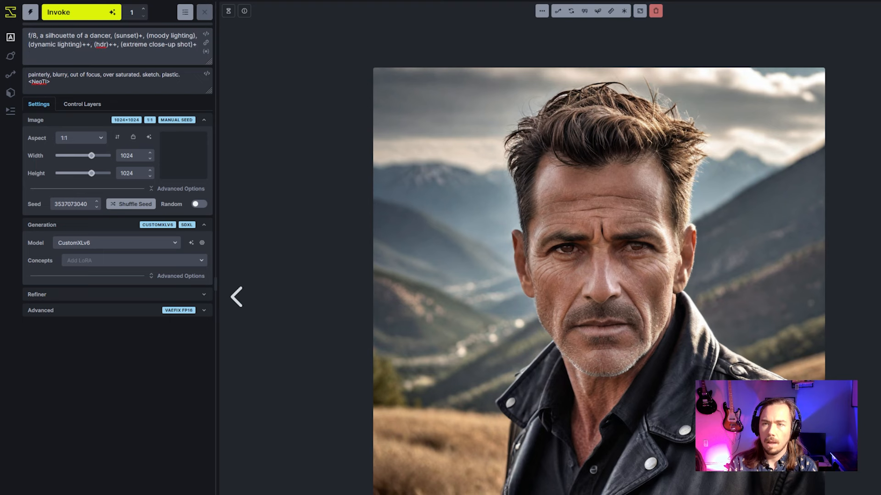
{"action": "type", "text": "+"}
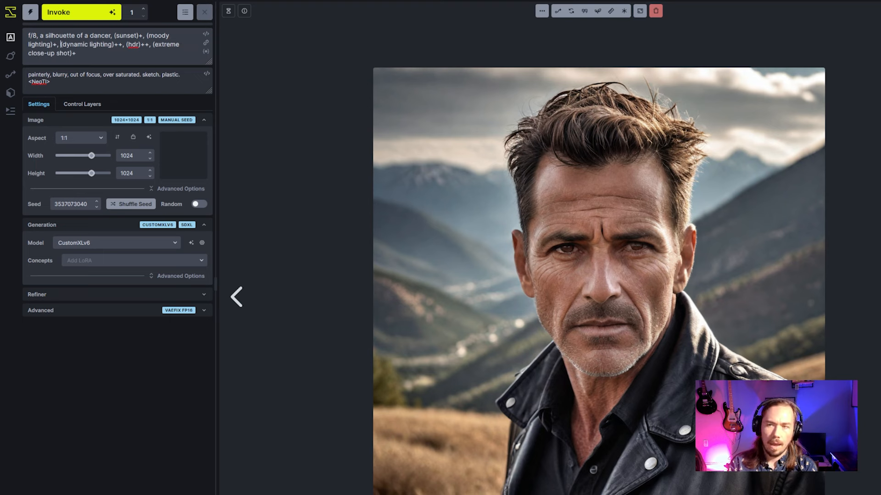
Step: Remove the terms "(dynamic lighting)++" and "(extreme close-up shot)+" from the positive prompt
{"action": "key", "text": "ctrl+shift+Right"}
{"action": "key", "text": "ctrl+shift+Right"}
{"action": "key", "text": "ctrl+shift+Right"}
{"action": "key", "text": "ctrl+shift+Left"}
{"action": "key", "text": "shift+Left"}
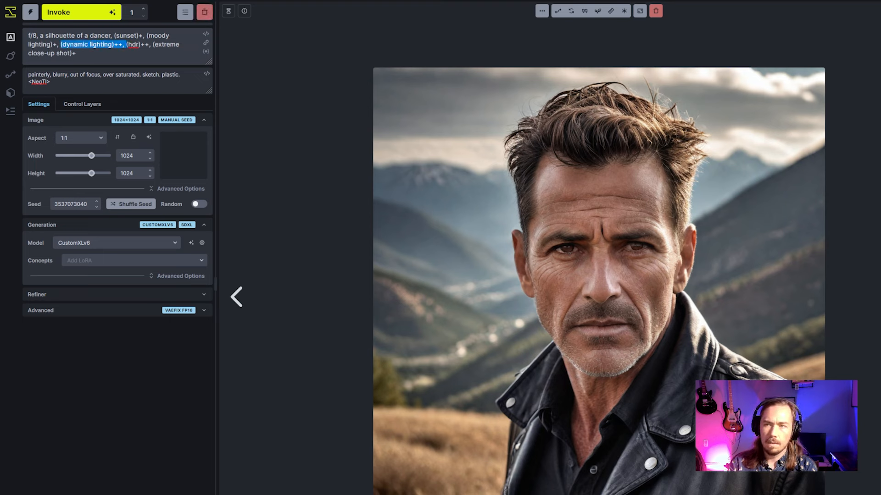
{"action": "key", "text": "BackSpace"}
{"action": "key", "text": "shift+End"}
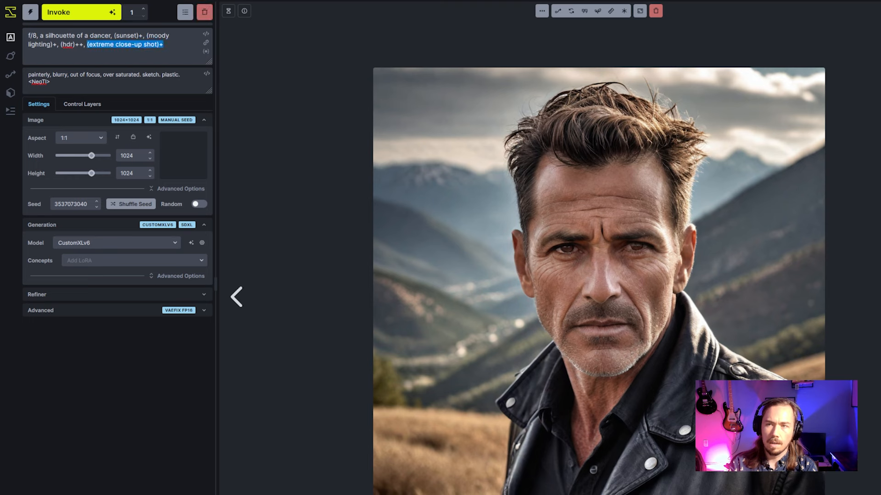
{"action": "key", "text": "BackSpace"}
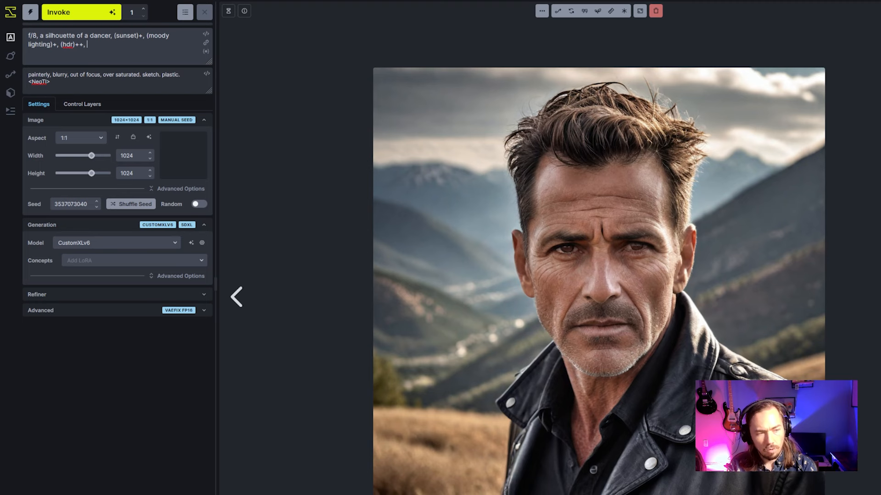
Step: Append "ethereal illumination, gentle shadows, gradient effect" to the end of the positive prompt
{"action": "type", "text": "e"}
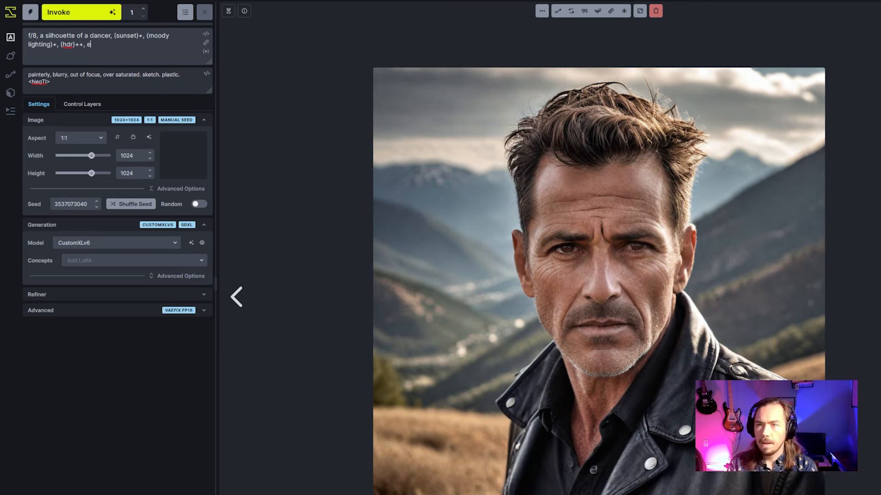
{"action": "type", "text": "thereal illumination,"}
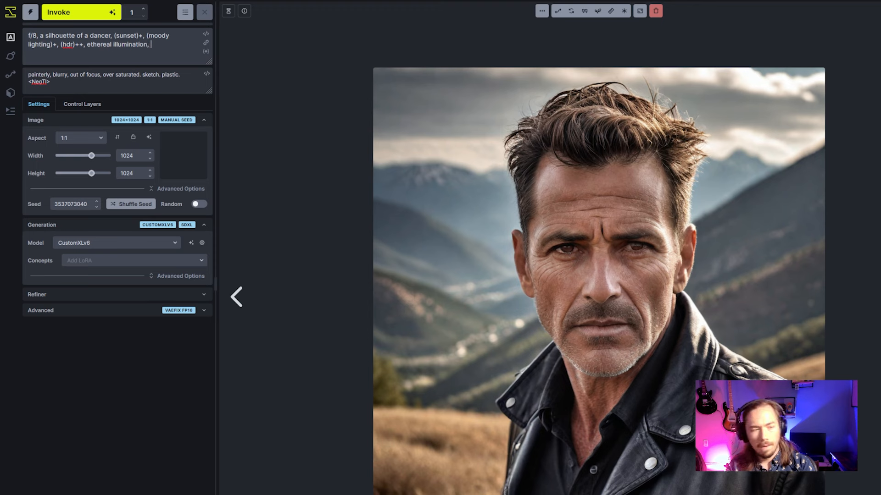
{"action": "type", "text": " g"}
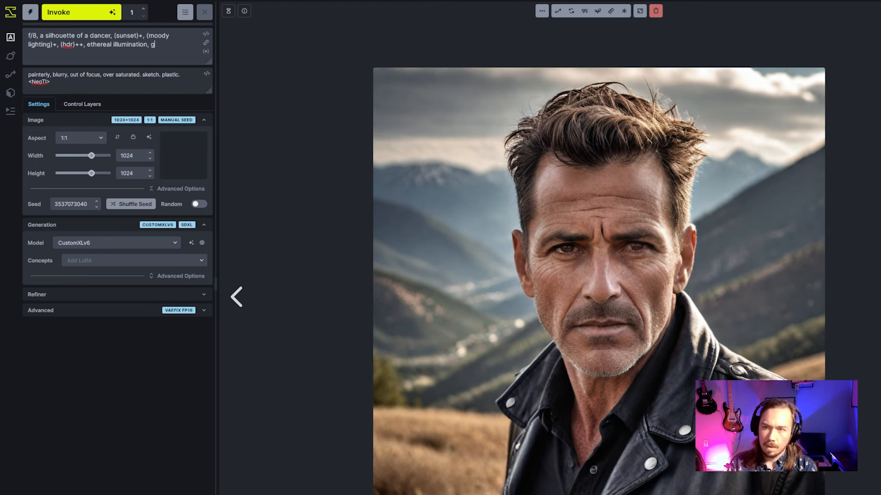
{"action": "type", "text": "entle "}
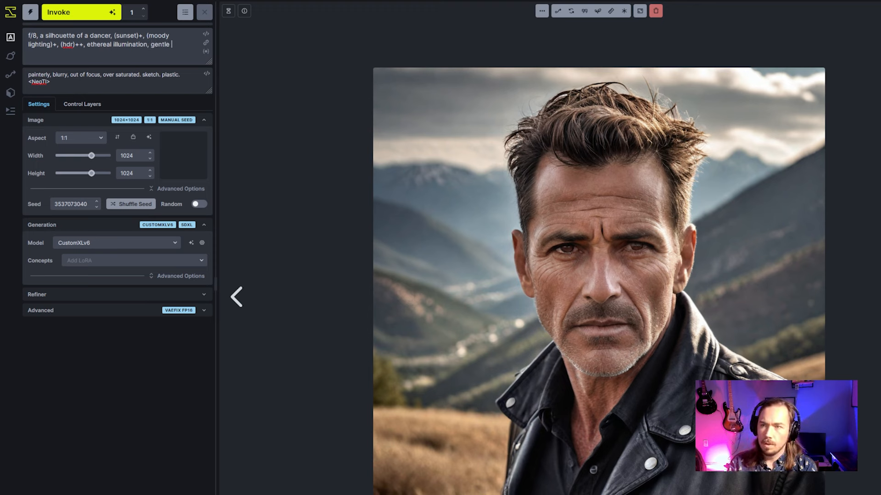
{"action": "type", "text": "shadows,"}
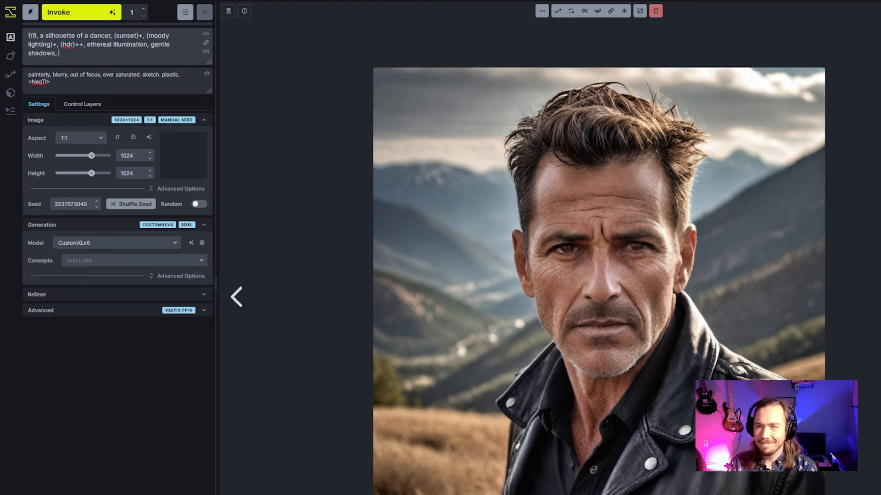
{"action": "type", "text": " gradient"}
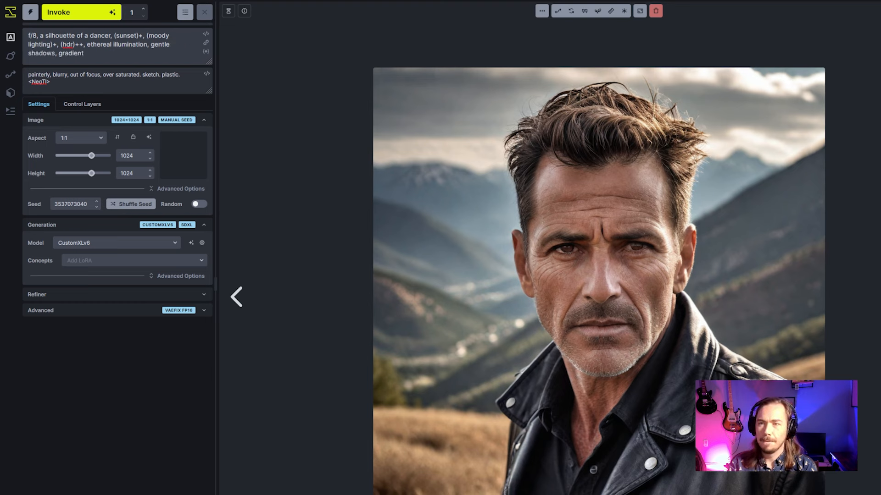
{"action": "type", "text": " effect"}
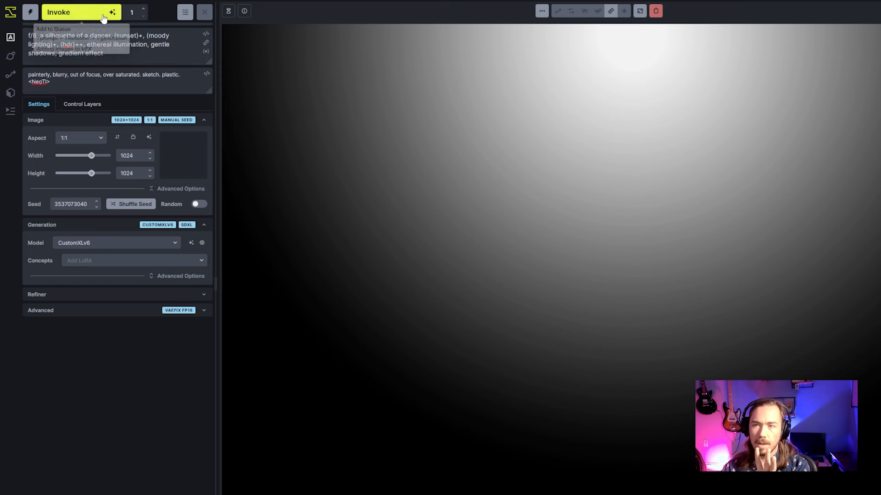
Step: Set the image aspect ratio to 4:3 and generate the dancer silhouette image
{"action": "left_click", "coordinate": [96, 139]}
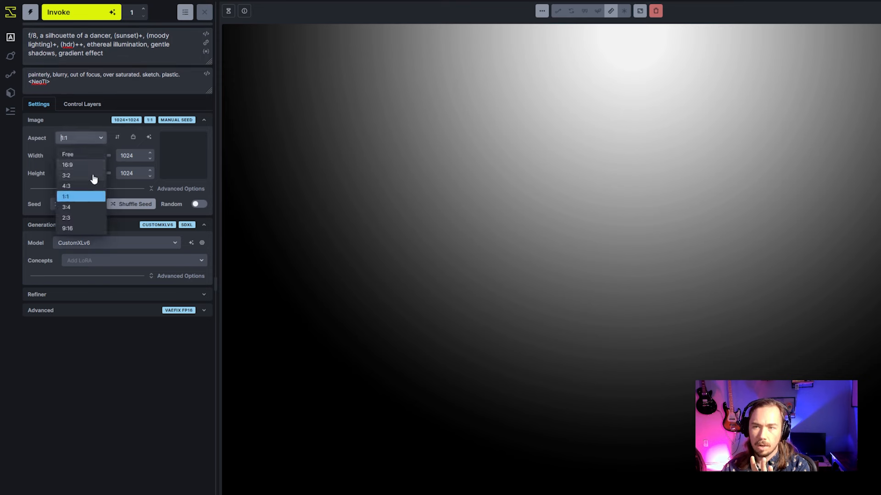
{"action": "left_click", "coordinate": [93, 186]}
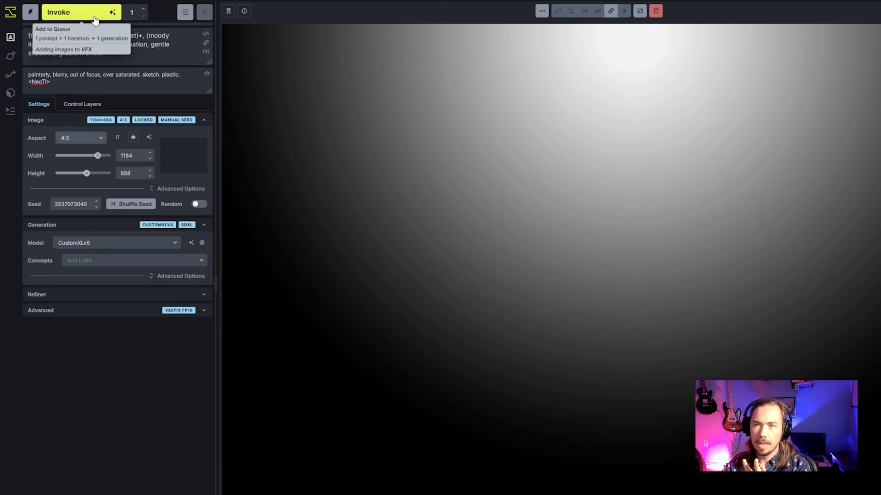
{"action": "left_click", "coordinate": [78, 12]}
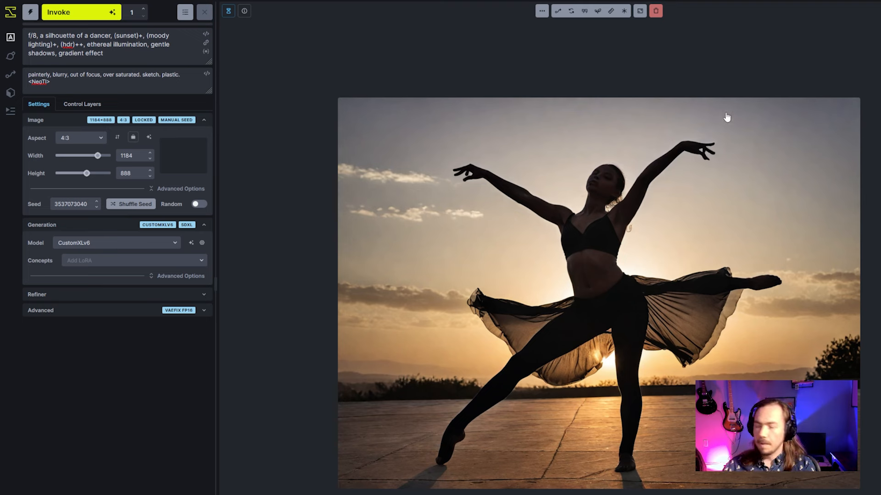
Step: Add a Global Initial Image layer and load the black-and-white radial gradient image into it
{"action": "left_click", "coordinate": [95, 105]}
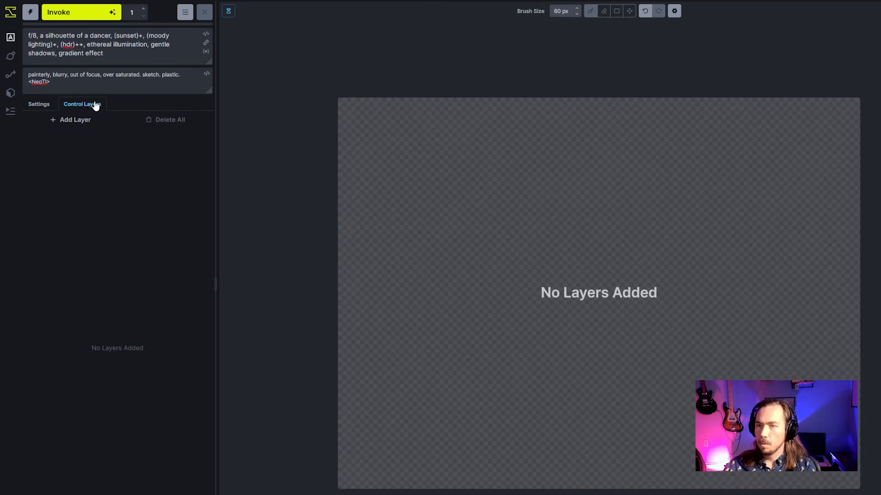
{"action": "left_click", "coordinate": [83, 121]}
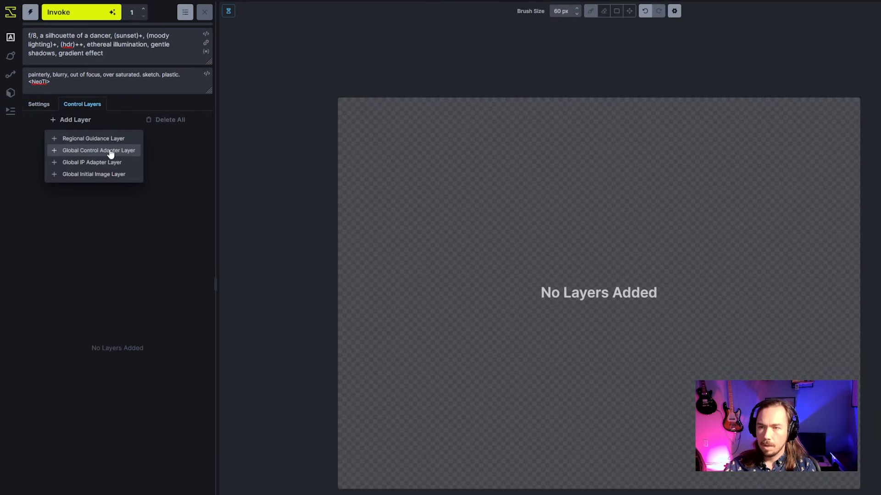
{"action": "left_click", "coordinate": [113, 175]}
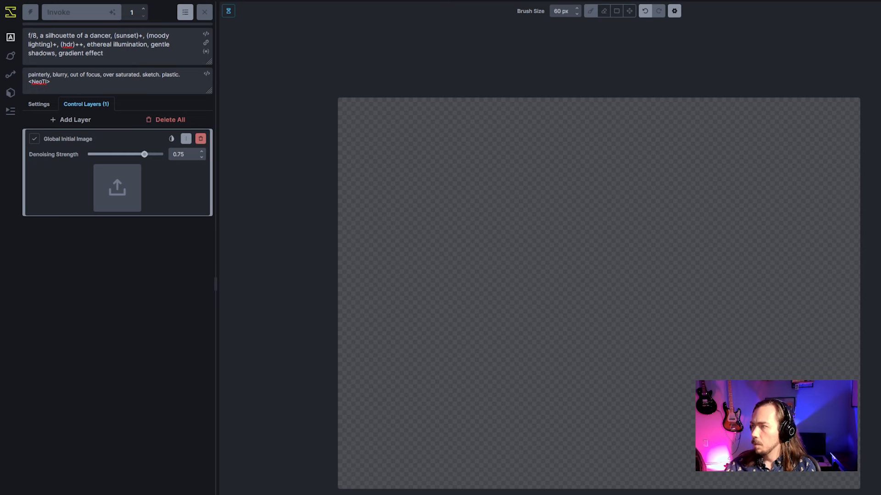
{"action": "left_click_drag", "start_coordinate": [9, 204], "coordinate": [117, 192]}
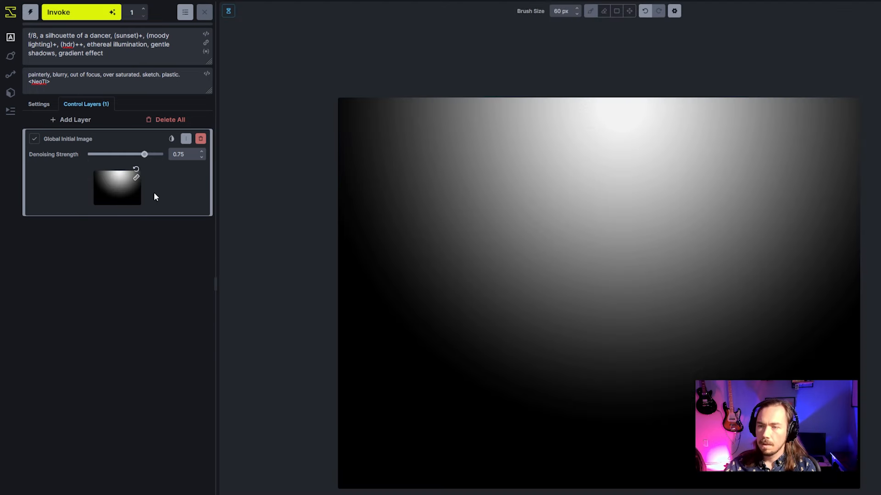
Step: Generate the dancer from the gradient initial image at denoising strengths of 0.85, 0.97 and 0.99 in turn
{"action": "left_click_drag", "start_coordinate": [144, 154], "coordinate": [152, 155]}
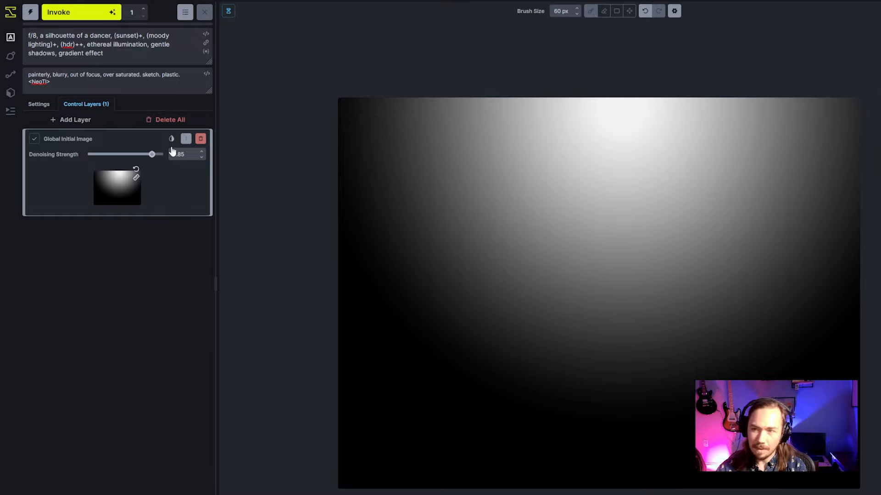
{"action": "left_click", "coordinate": [77, 12]}
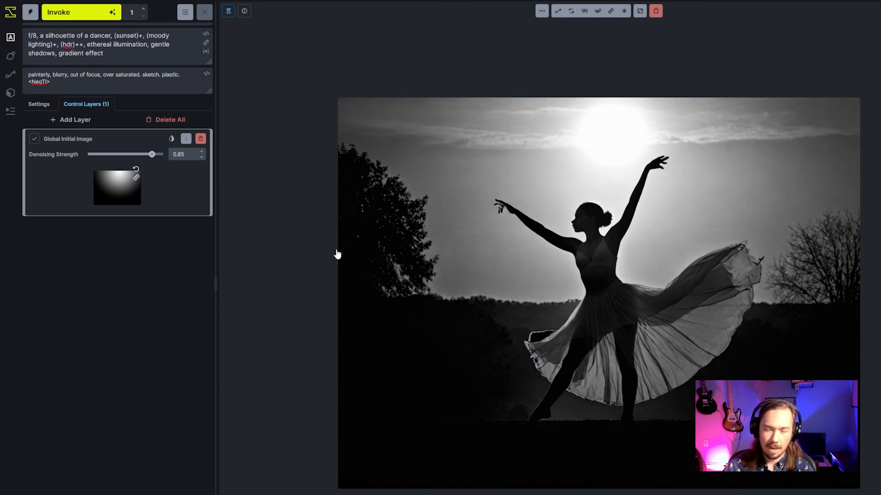
{"action": "left_click_drag", "start_coordinate": [152, 155], "coordinate": [162, 156]}
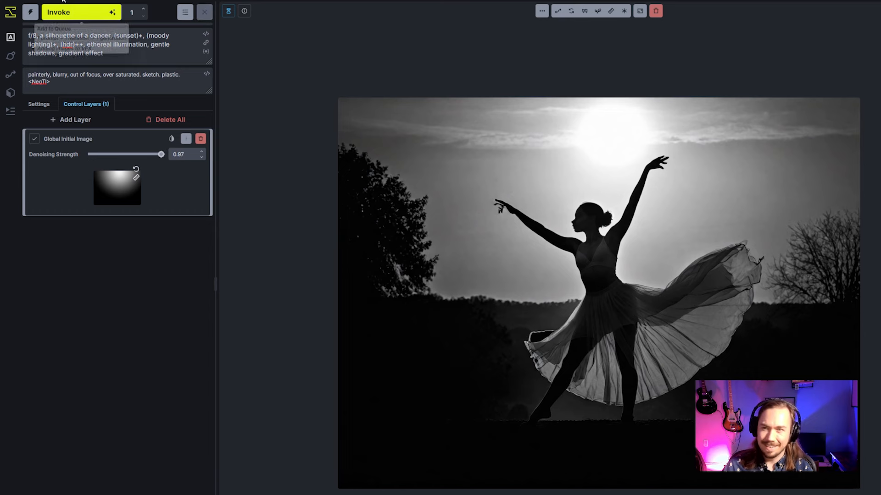
{"action": "left_click", "coordinate": [82, 14]}
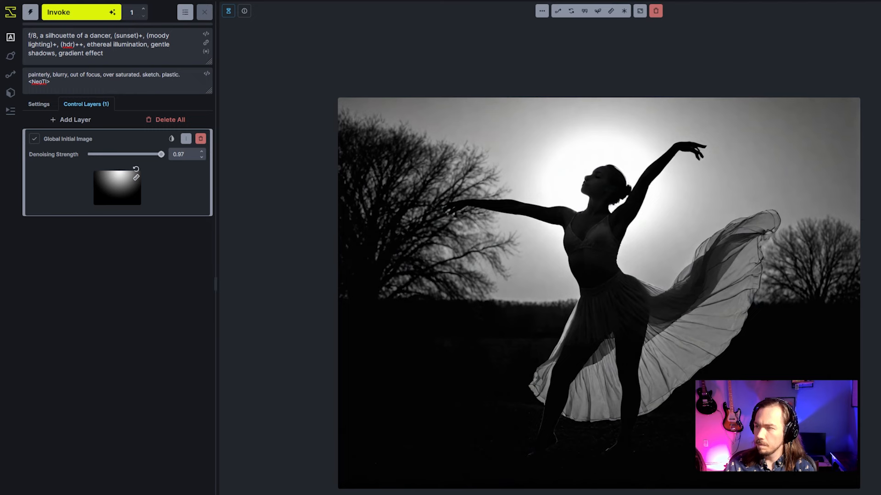
{"action": "left_click", "coordinate": [201, 151]}
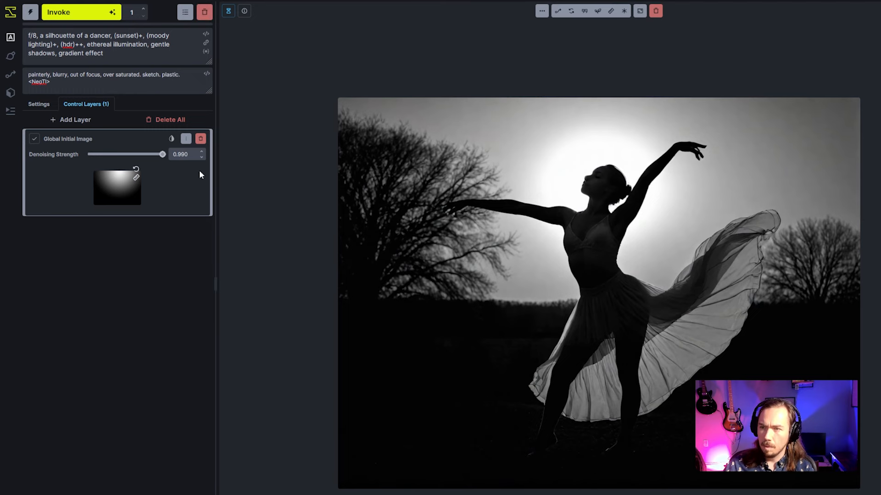
{"action": "left_click", "coordinate": [92, 14]}
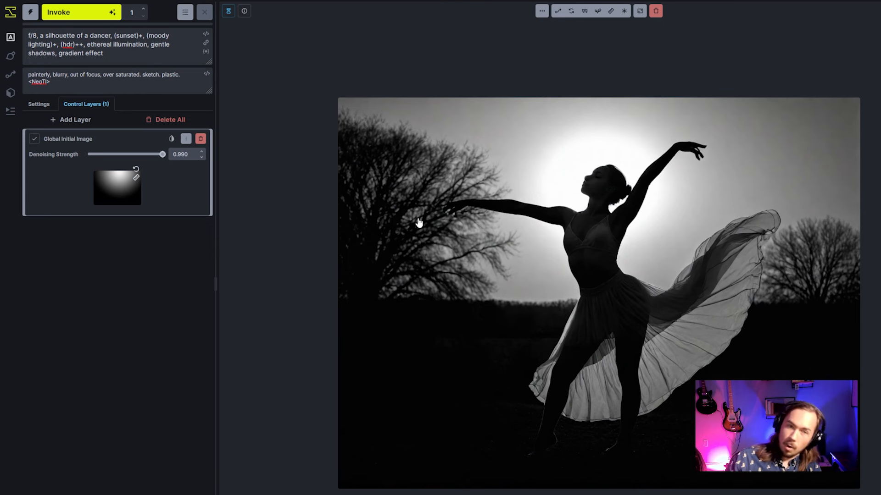
Step: Delete the Global Initial Image layer
{"action": "left_click", "coordinate": [201, 139]}
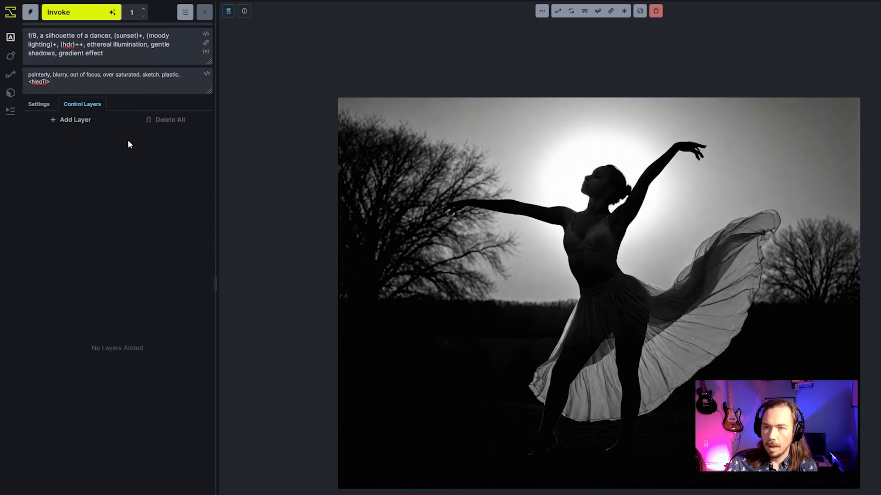
{"action": "left_click", "coordinate": [83, 128]}
{"action": "left_click", "coordinate": [92, 138]}
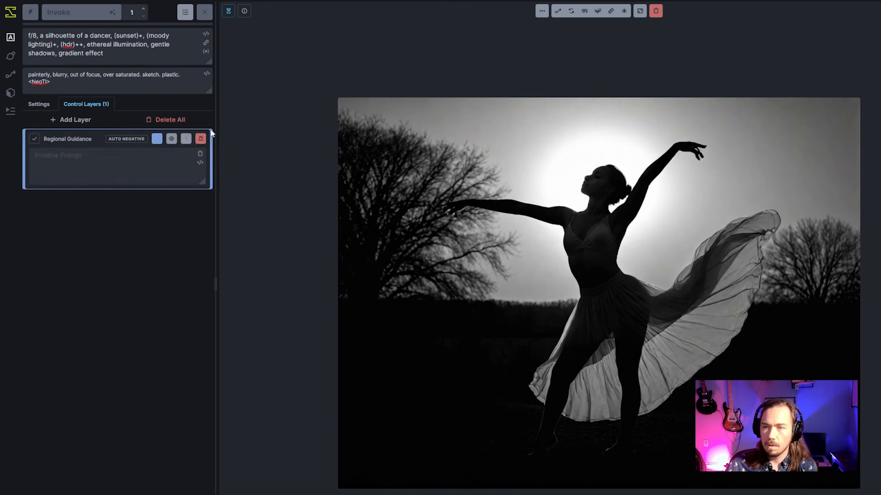
{"action": "left_click", "coordinate": [201, 139]}
Step: Add a Global Control Adapter layer using the controlnet-tile-sdxl-1.0 model with the radial gradient as its control image
{"action": "left_click", "coordinate": [53, 124]}
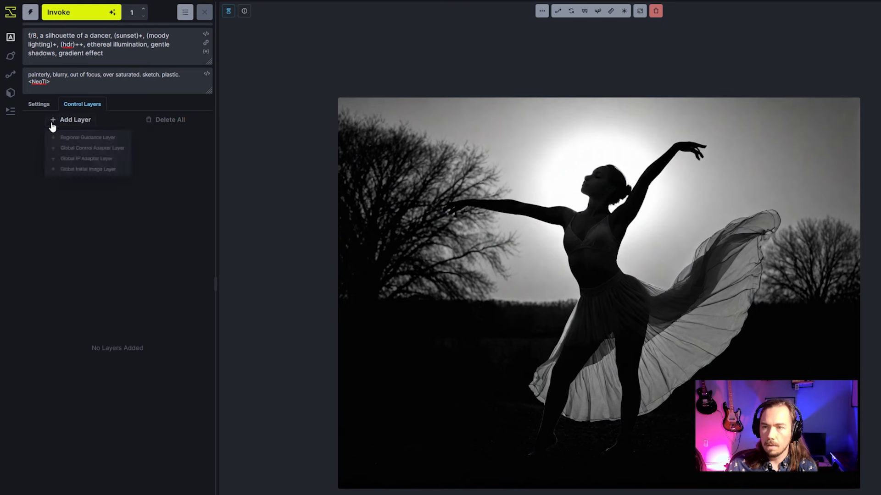
{"action": "left_click", "coordinate": [110, 150]}
{"action": "left_click", "coordinate": [109, 156]}
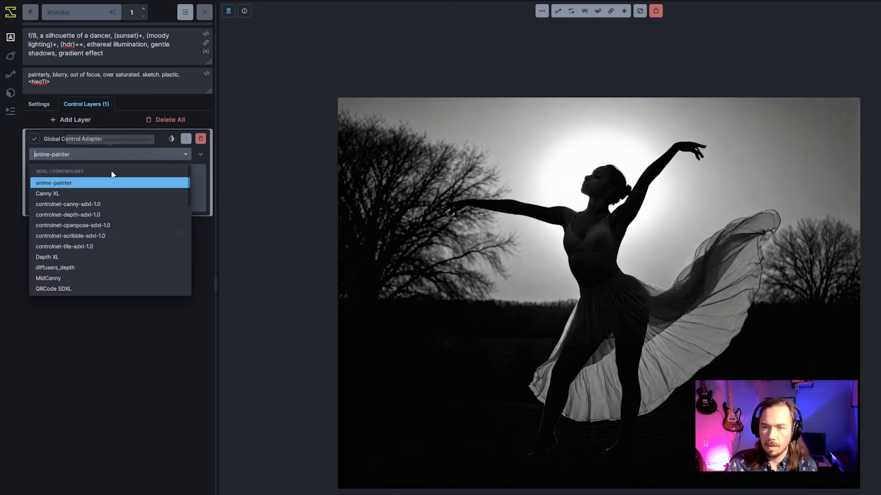
{"action": "left_click", "coordinate": [95, 250]}
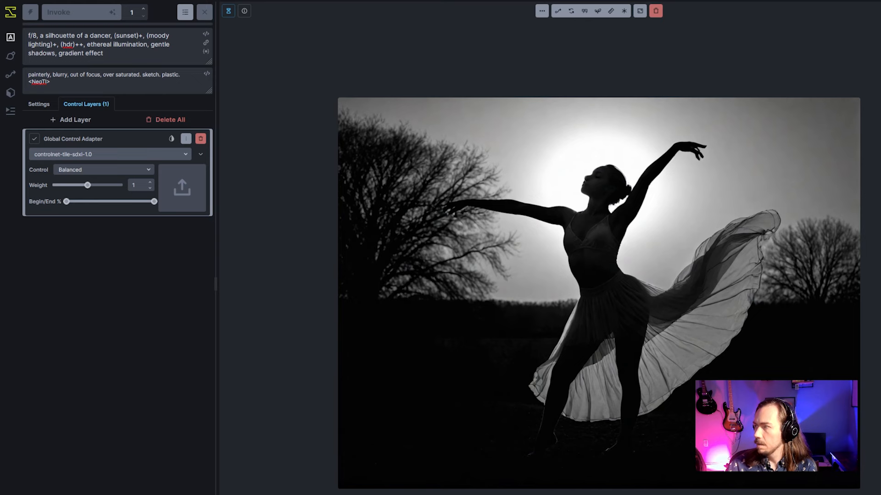
{"action": "left_click", "coordinate": [879, 275]}
{"action": "left_click_drag", "start_coordinate": [880, 275], "coordinate": [176, 211]}
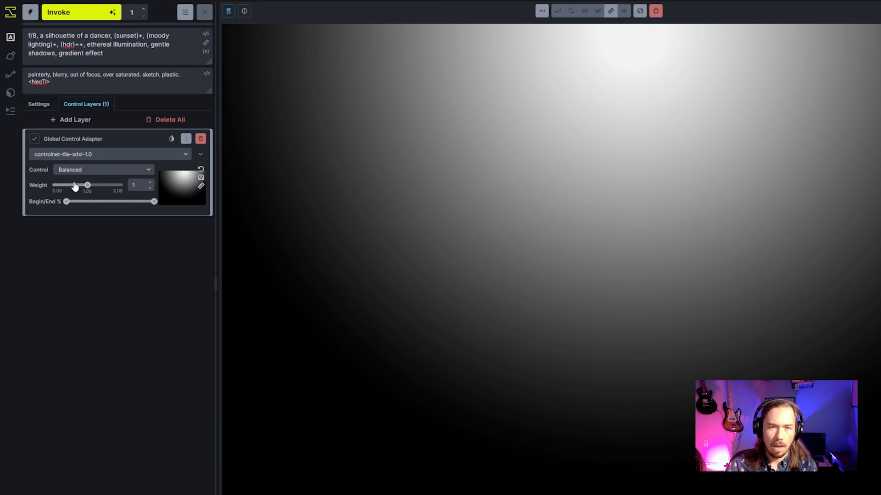
Step: Set the control adapter's weight to 0.35, generate the dancer image and view the new result
{"action": "left_click_drag", "start_coordinate": [75, 185], "coordinate": [65, 191]}
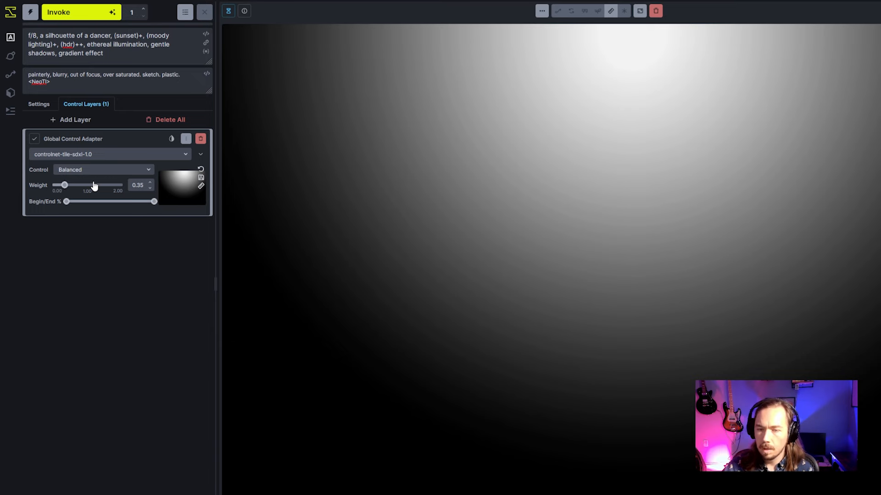
{"action": "left_click", "coordinate": [96, 19]}
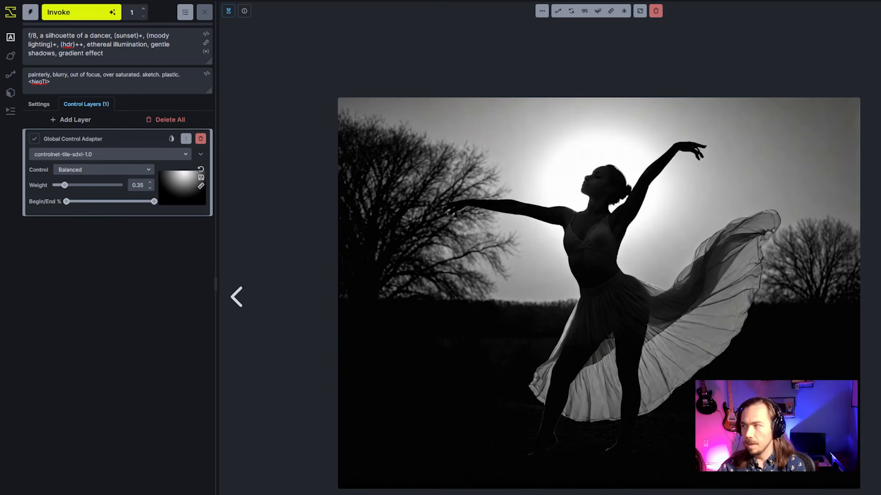
{"action": "key", "text": "Right"}
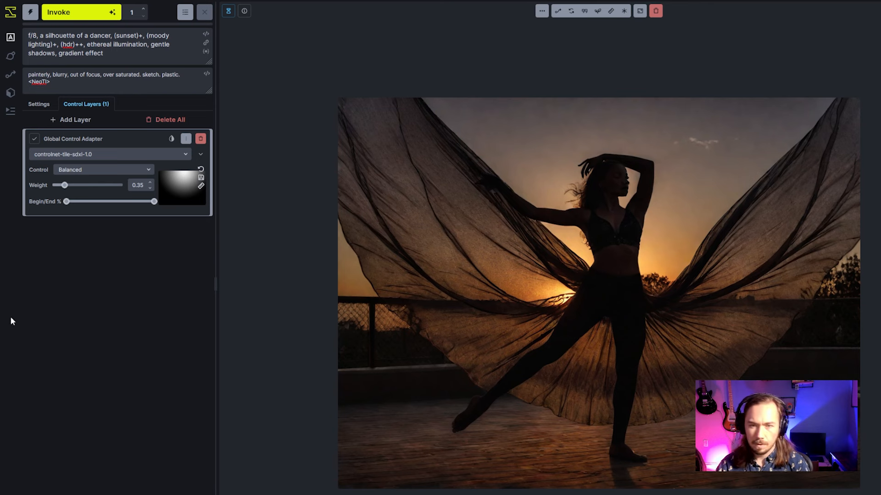
Step: Lower the control adapter's weight to 0.25 and generate the dancer image again
{"action": "left_click_drag", "start_coordinate": [65, 186], "coordinate": [61, 187]}
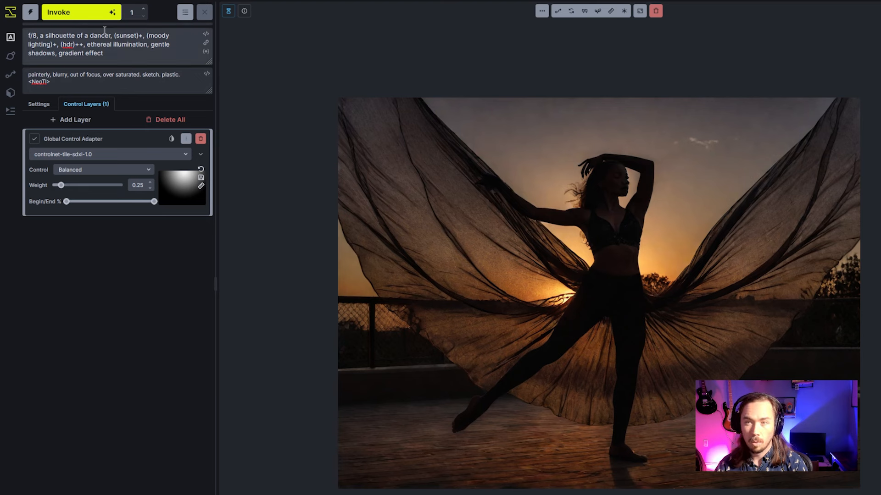
{"action": "left_click", "coordinate": [150, 182]}
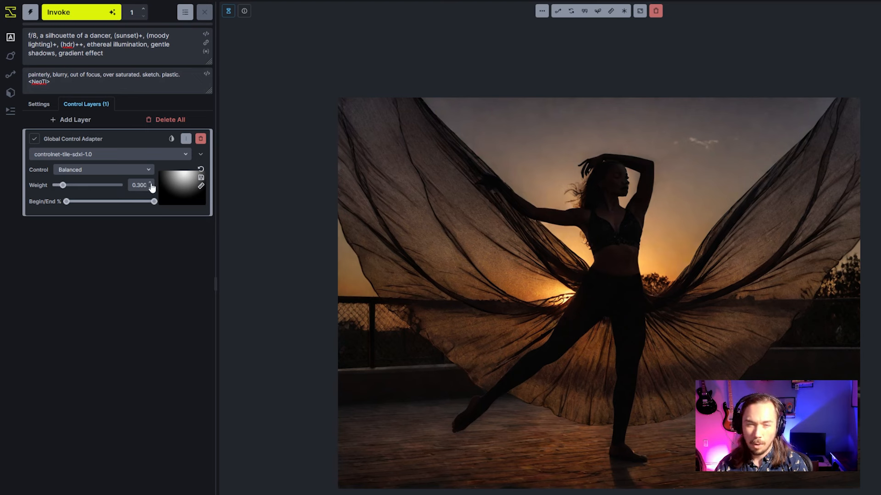
{"action": "left_click", "coordinate": [150, 188]}
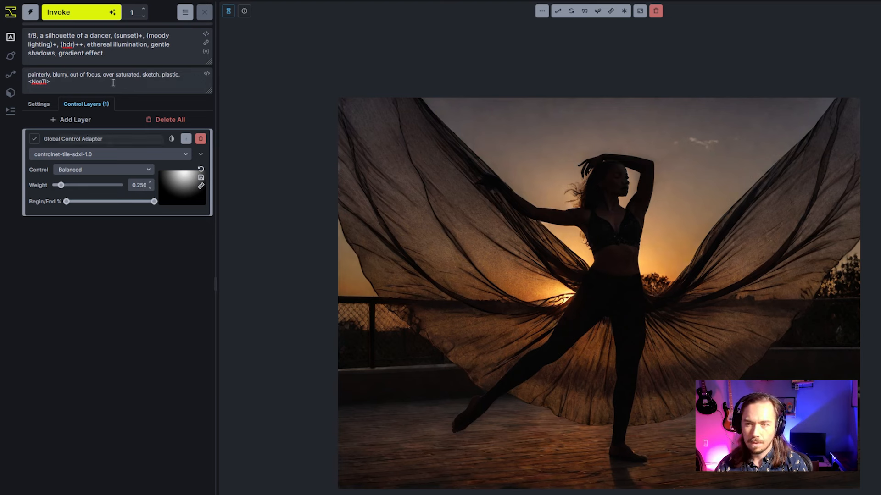
{"action": "left_click", "coordinate": [92, 12]}
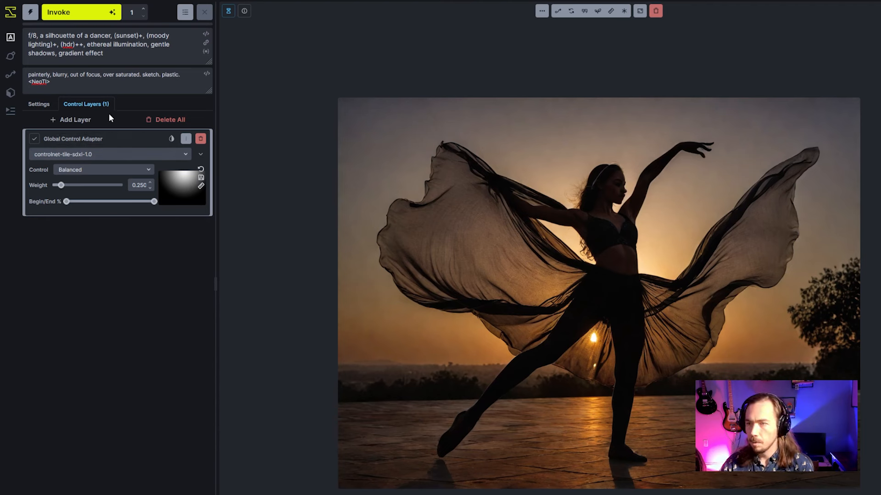
Step: Add a Global IP Adapter layer using the radial gradient, the ip-adapter-plus_sdxl_vit-h model and the Composition Only (Beta) method
{"action": "left_click", "coordinate": [80, 120]}
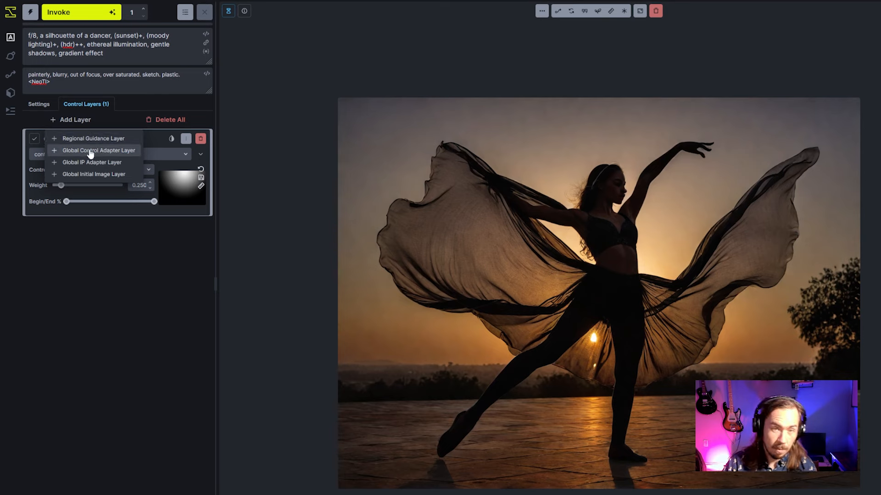
{"action": "left_click", "coordinate": [101, 162]}
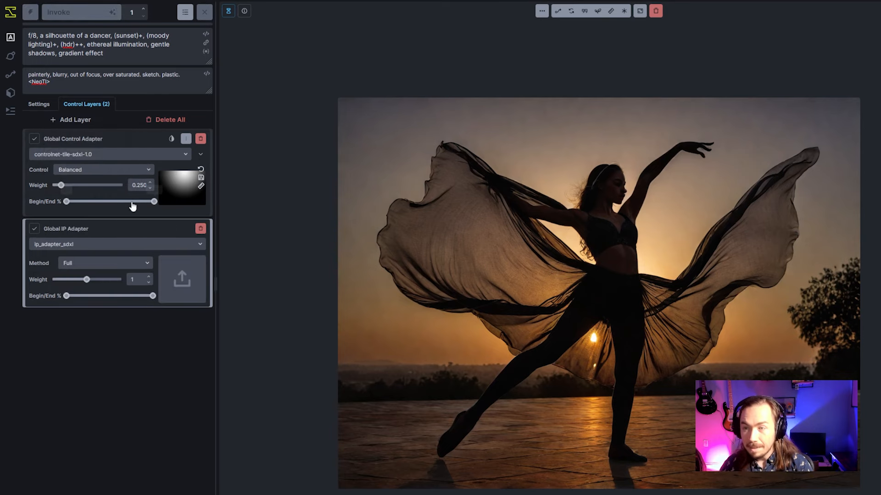
{"action": "left_click_drag", "start_coordinate": [179, 206], "coordinate": [179, 278]}
{"action": "left_click", "coordinate": [147, 244]}
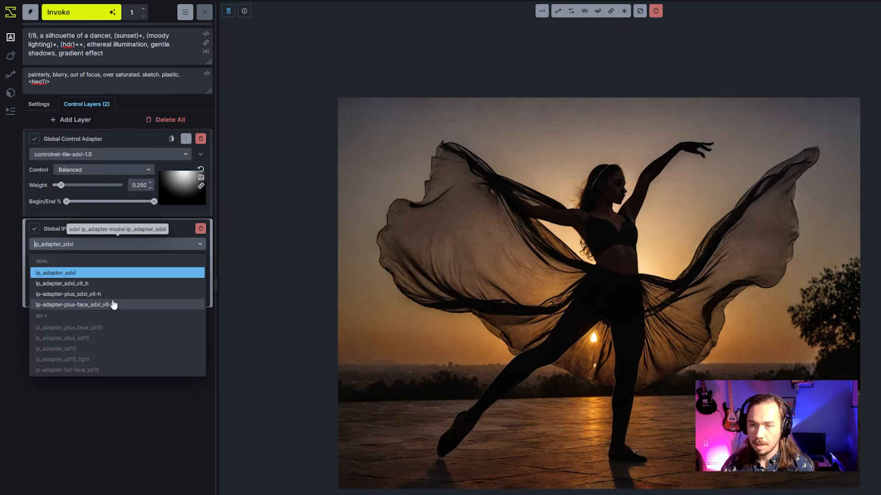
{"action": "left_click", "coordinate": [109, 295]}
{"action": "left_click", "coordinate": [106, 264]}
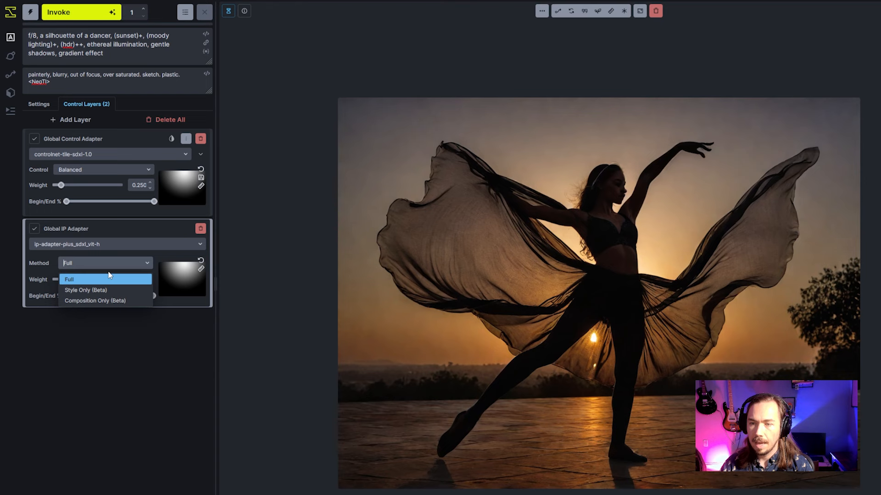
{"action": "left_click", "coordinate": [113, 301]}
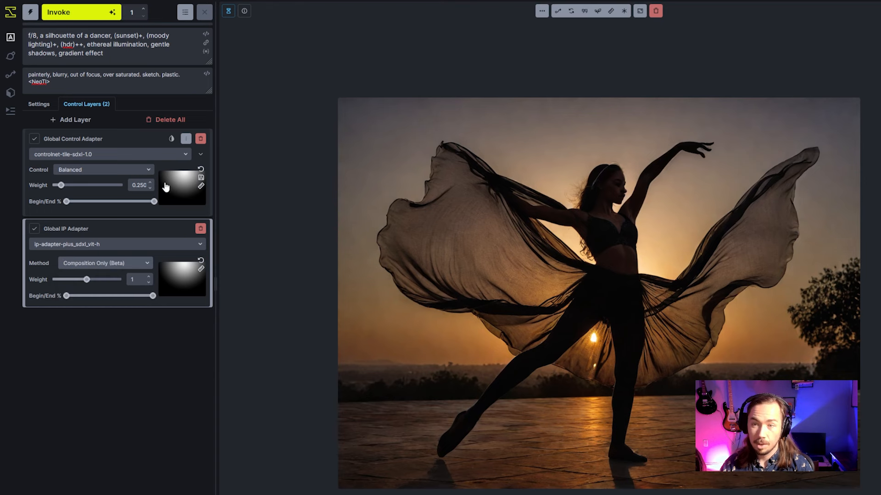
Step: Delete the Global Control Adapter layer, set the IP adapter's weight to 0.5 and generate the dancer image
{"action": "left_click", "coordinate": [200, 138]}
{"action": "left_click", "coordinate": [75, 190]}
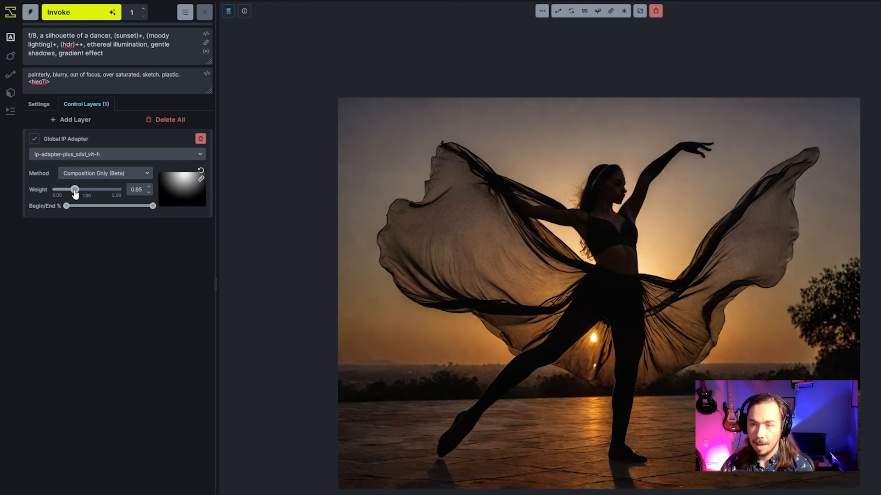
{"action": "left_click_drag", "start_coordinate": [75, 190], "coordinate": [69, 190]}
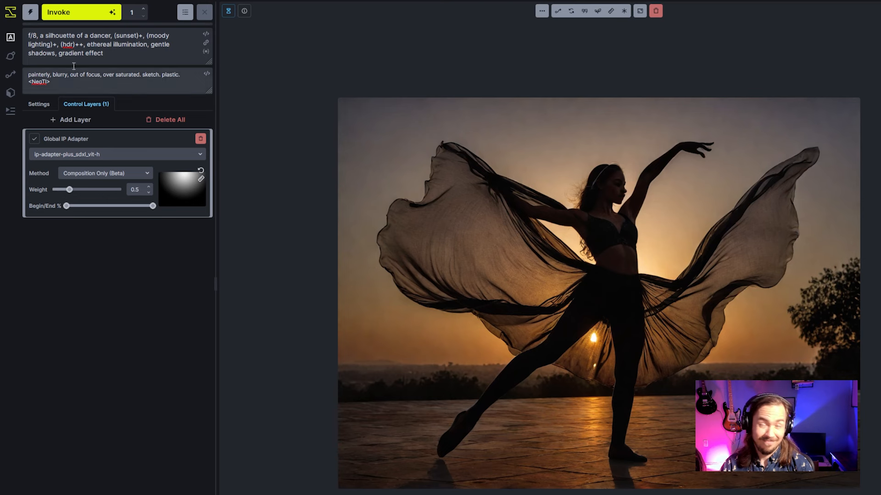
{"action": "left_click", "coordinate": [78, 20]}
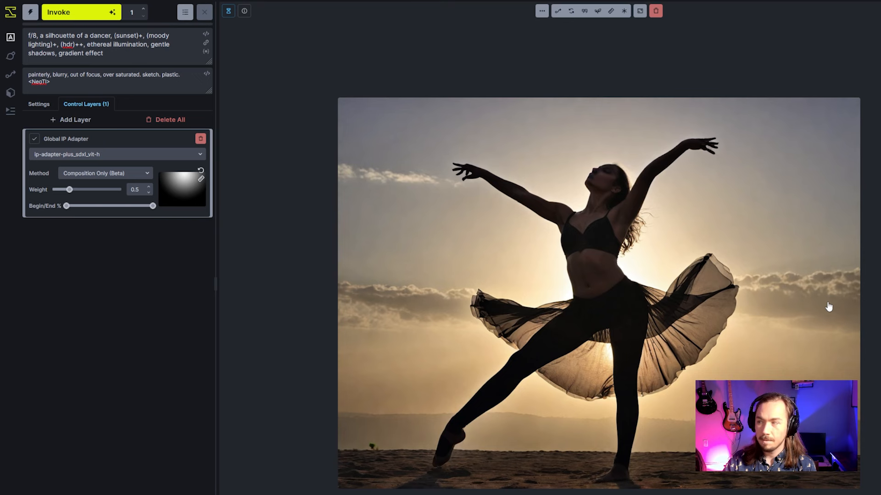
Step: Compare the Composition Only dancer image with the neighbouring earlier result by switching back and forth
{"action": "key", "text": "Left"}
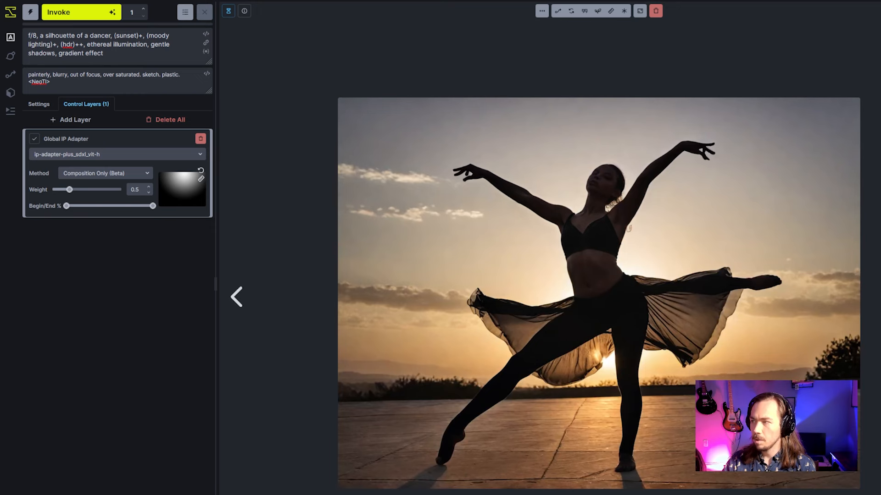
{"action": "key", "text": "Right"}
{"action": "key", "text": "Left"}
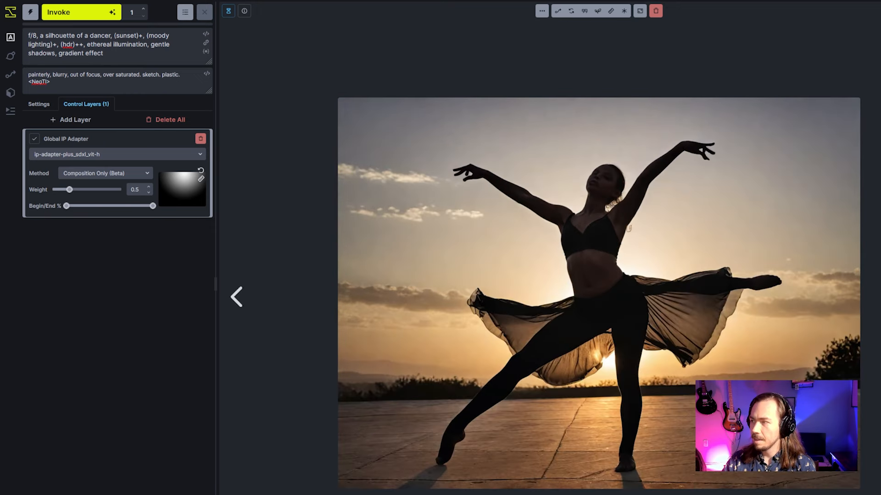
{"action": "key", "text": "Right"}
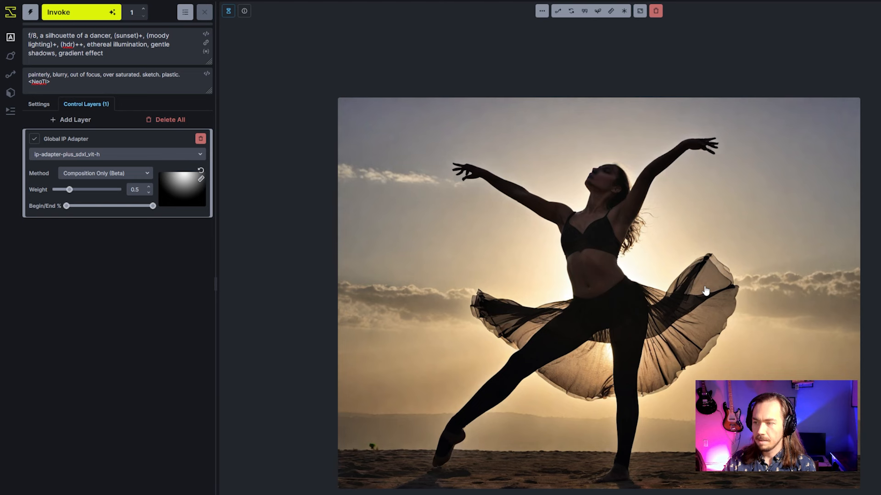
{"action": "key", "text": "Left"}
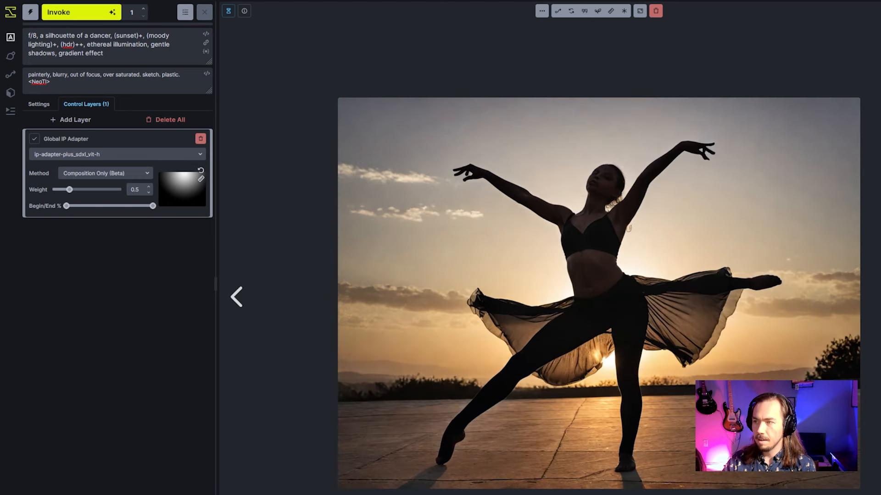
{"action": "key", "text": "Right"}
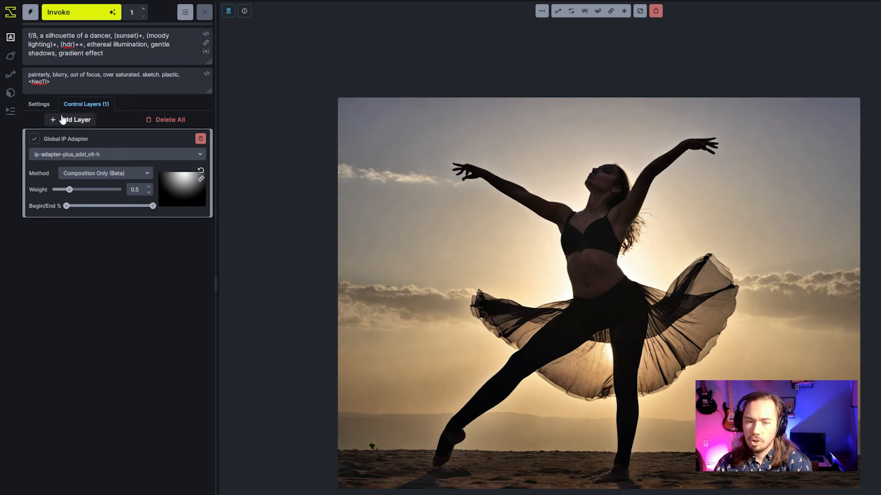
Step: Switch the IP adapter's method to Style Only (Beta) and generate the dancer image again
{"action": "left_click", "coordinate": [86, 175]}
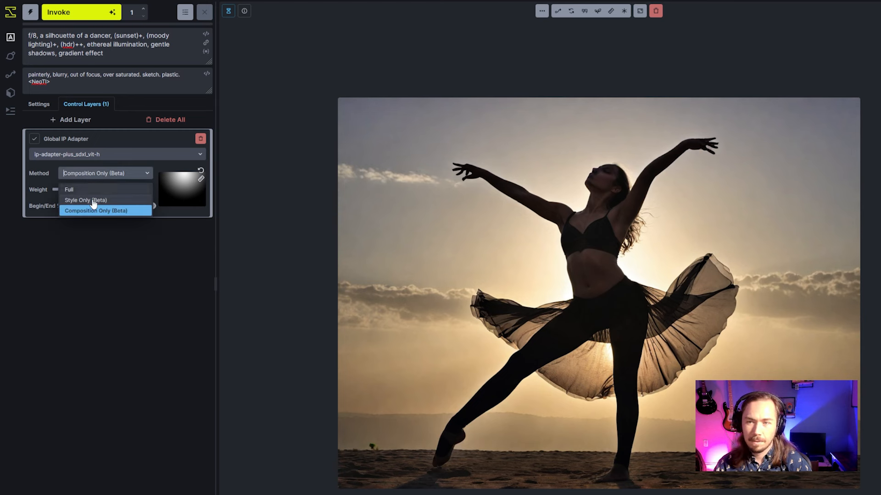
{"action": "left_click", "coordinate": [93, 201]}
{"action": "left_click", "coordinate": [73, 12]}
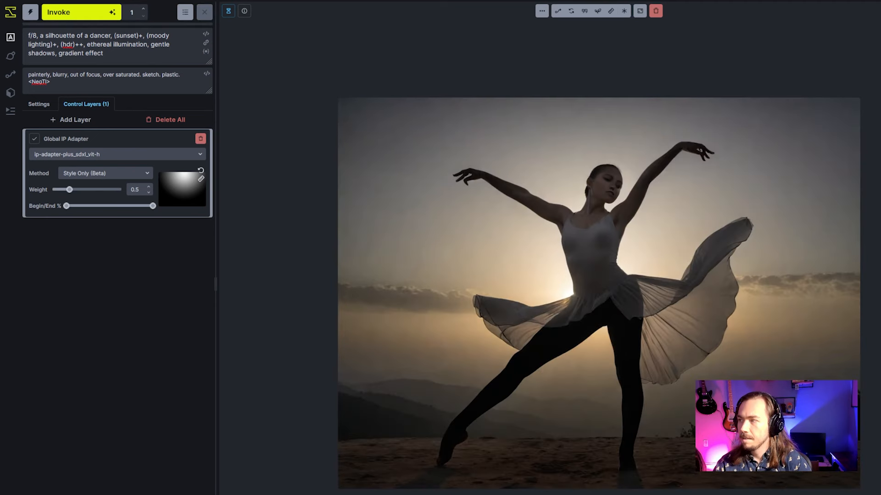
Step: Compare the lighting of the Style Only dancer image with that of the Composition Only result
{"action": "key", "text": "Right"}
{"action": "key", "text": "Left"}
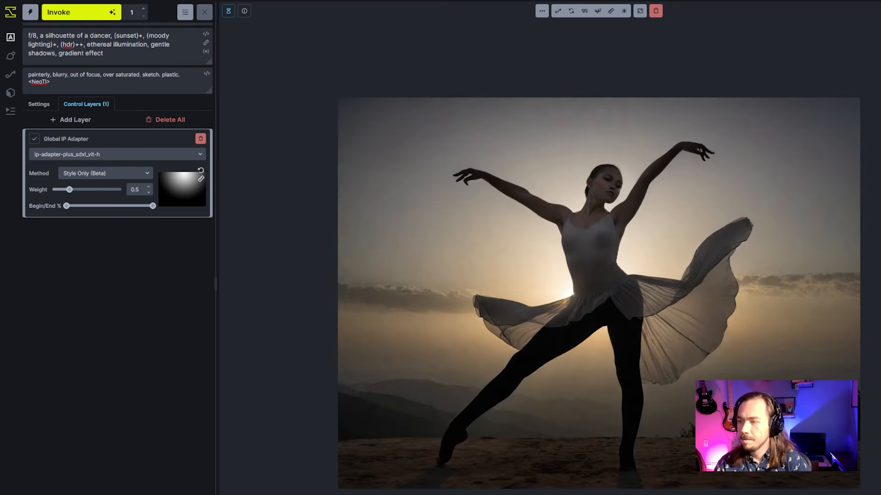
{"action": "key", "text": "Right"}
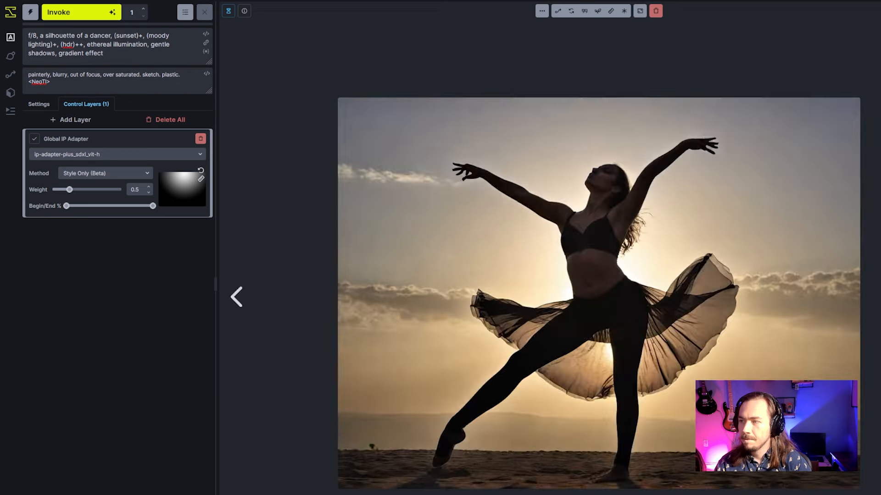
{"action": "key", "text": "Left"}
{"action": "key", "text": "Right"}
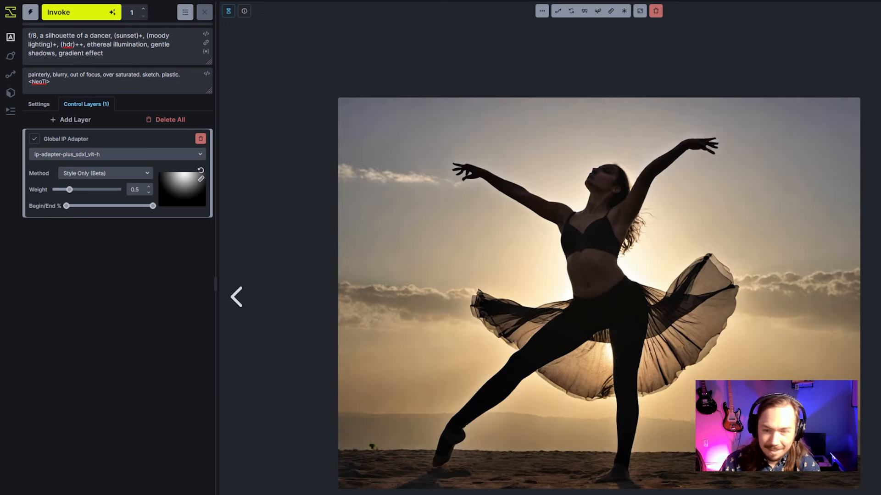
{"action": "key", "text": "Left"}
{"action": "key", "text": "Right"}
{"action": "key", "text": "Left"}
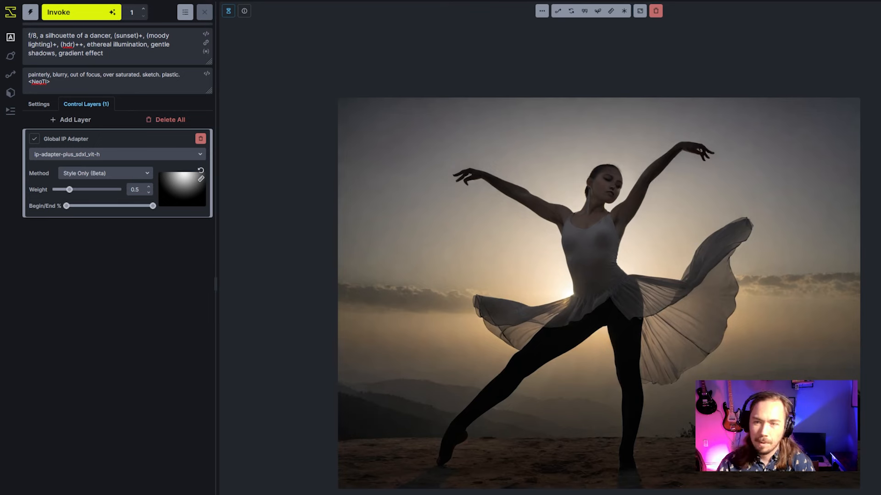
Step: Generate the dancer image at IP adapter weight 0.95, once with Style Only and once with Composition Only (Beta)
{"action": "left_click_drag", "start_coordinate": [70, 198], "coordinate": [85, 192]}
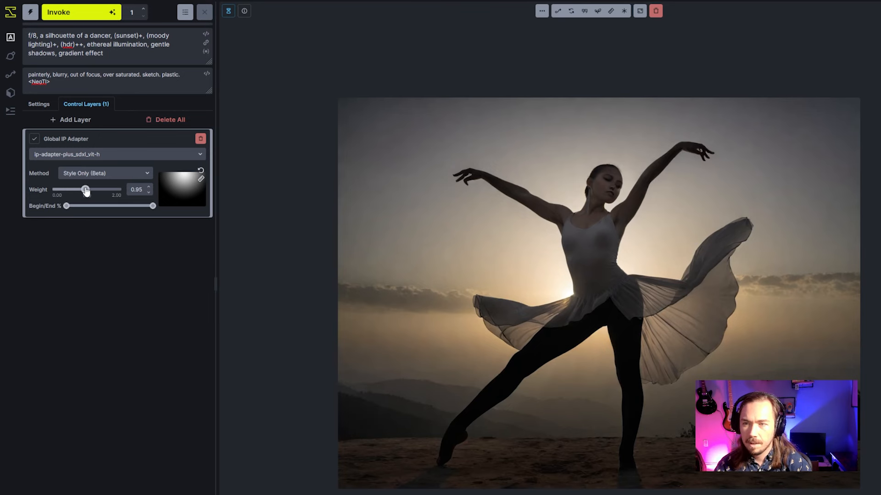
{"action": "left_click", "coordinate": [91, 16]}
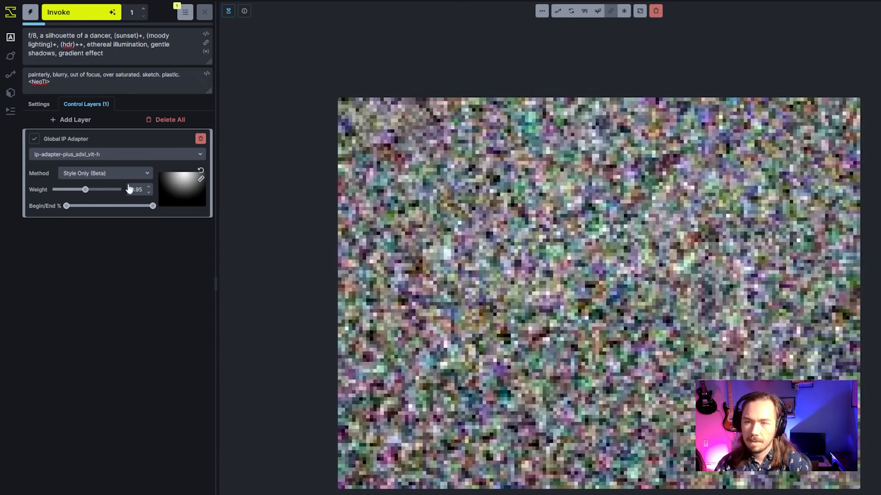
{"action": "left_click", "coordinate": [120, 175]}
{"action": "left_click", "coordinate": [109, 212]}
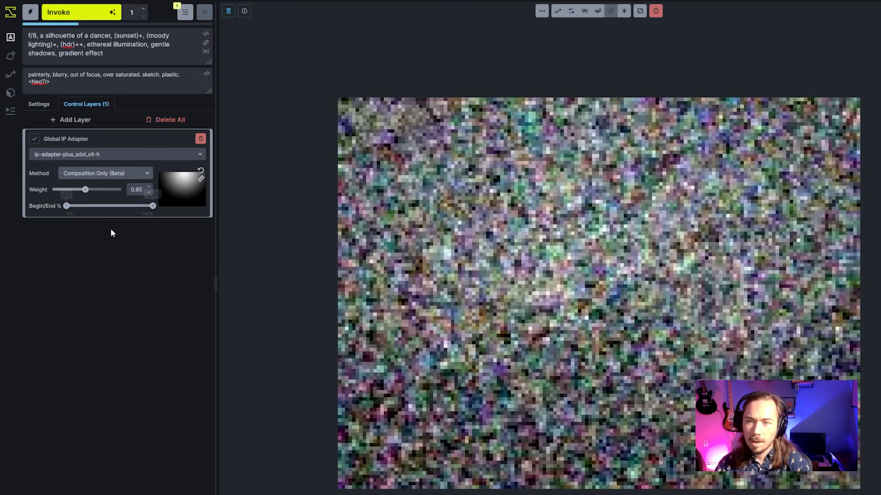
{"action": "left_click", "coordinate": [95, 14]}
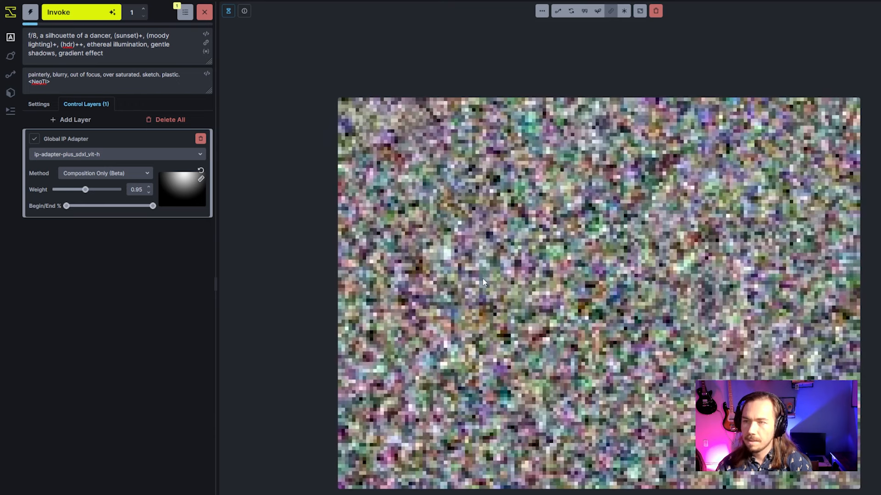
Step: Turn off the in-progress image preview and compare the new dancer images with the earlier results
{"action": "left_click", "coordinate": [228, 11]}
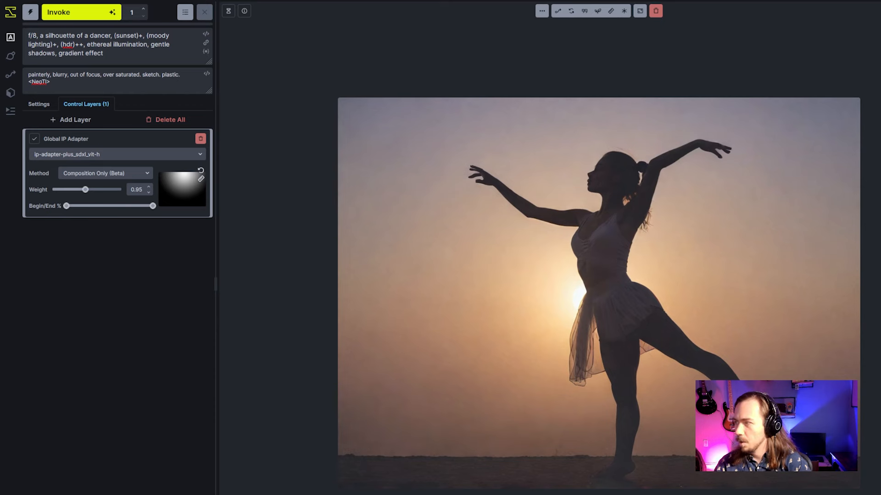
{"action": "key", "text": "Right"}
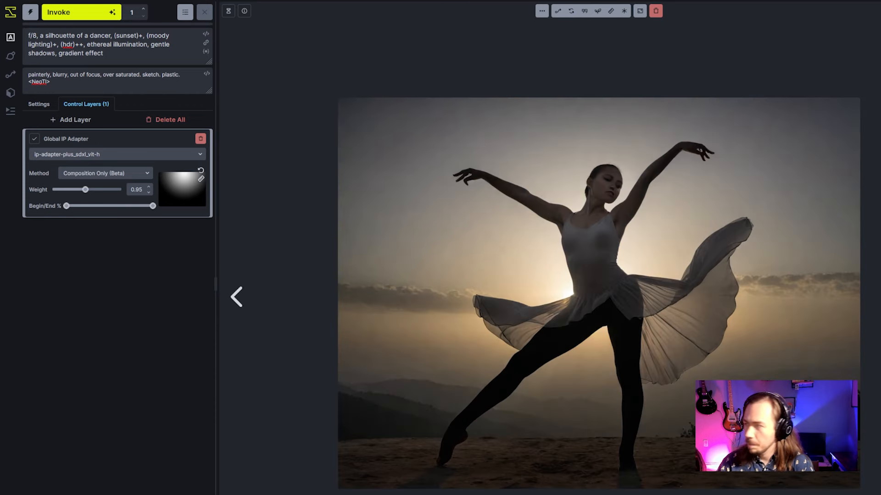
{"action": "key", "text": "Right"}
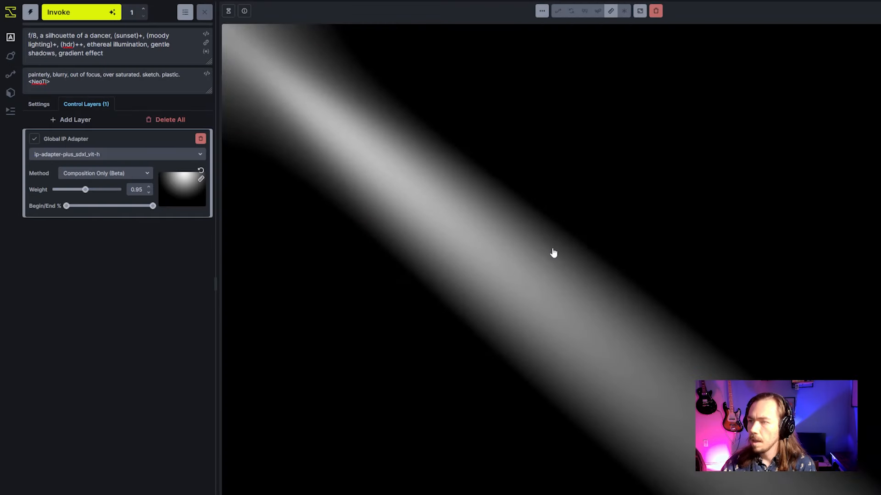
Step: Replace the IP adapter with a Global Initial Image layer using the diagonal light beam at 0.95 denoising strength, and generate the image
{"action": "left_click", "coordinate": [201, 138]}
{"action": "left_click", "coordinate": [77, 120]}
{"action": "left_click", "coordinate": [114, 175]}
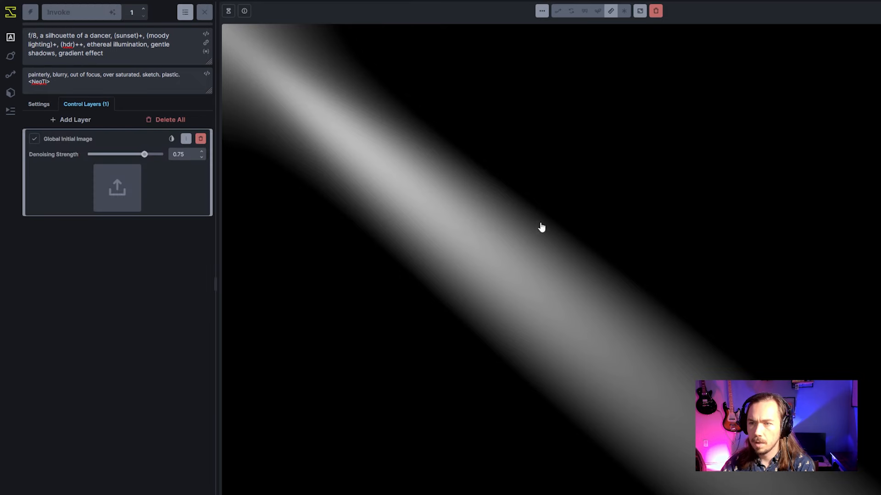
{"action": "left_click_drag", "start_coordinate": [541, 228], "coordinate": [158, 155]}
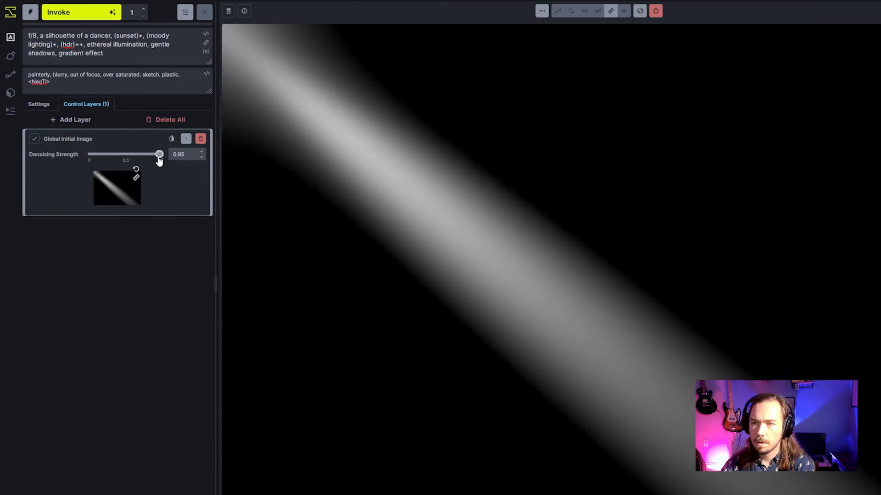
{"action": "left_click", "coordinate": [92, 12]}
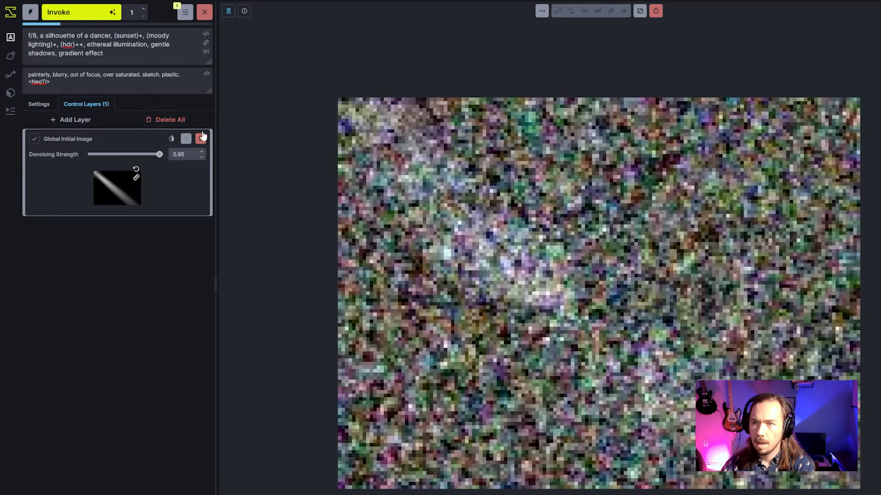
Step: Replace the Global Initial Image layer with a Global Control Adapter layer using the controlnet-tile-sdxl-1.0 model
{"action": "left_click", "coordinate": [201, 138]}
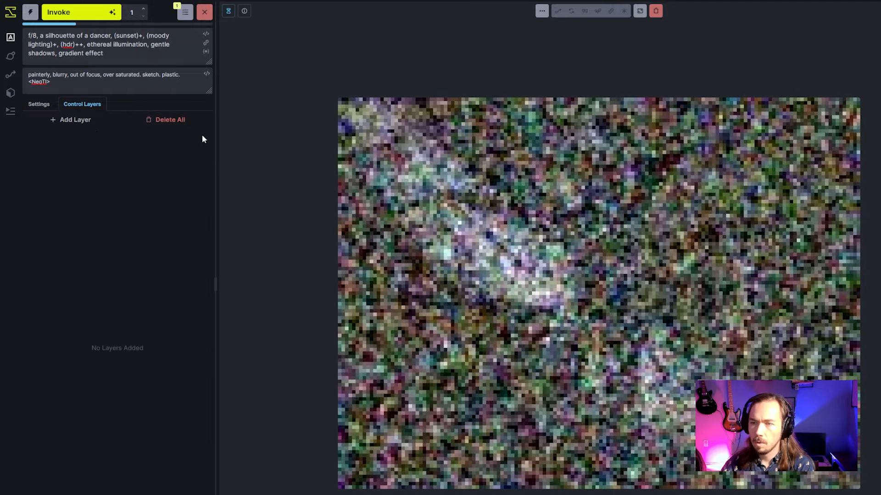
{"action": "left_click", "coordinate": [64, 120]}
{"action": "left_click", "coordinate": [110, 151]}
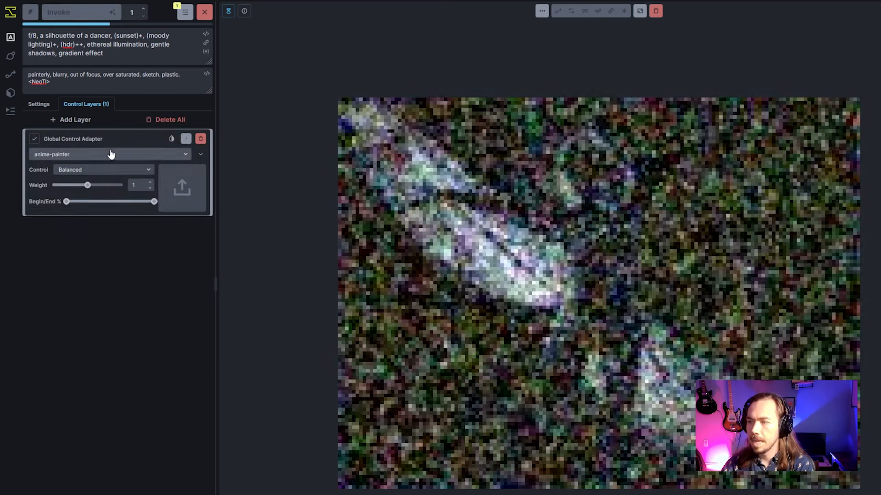
{"action": "left_click", "coordinate": [110, 154]}
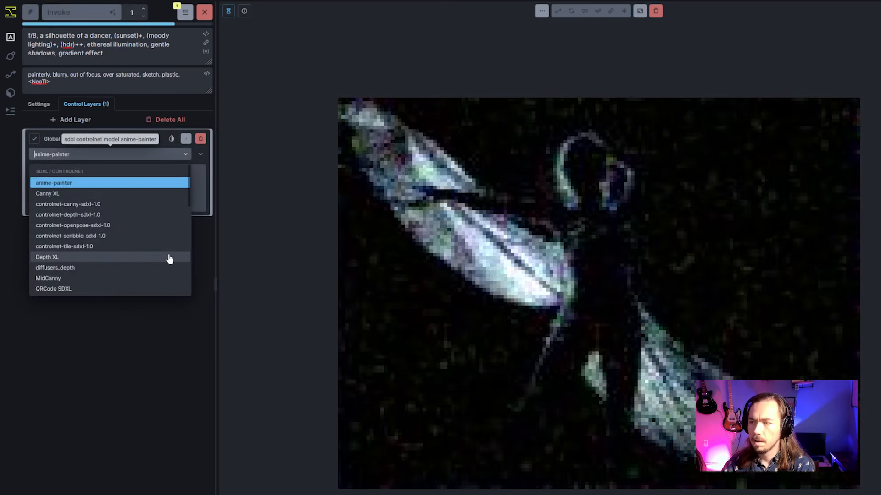
{"action": "left_click", "coordinate": [109, 246]}
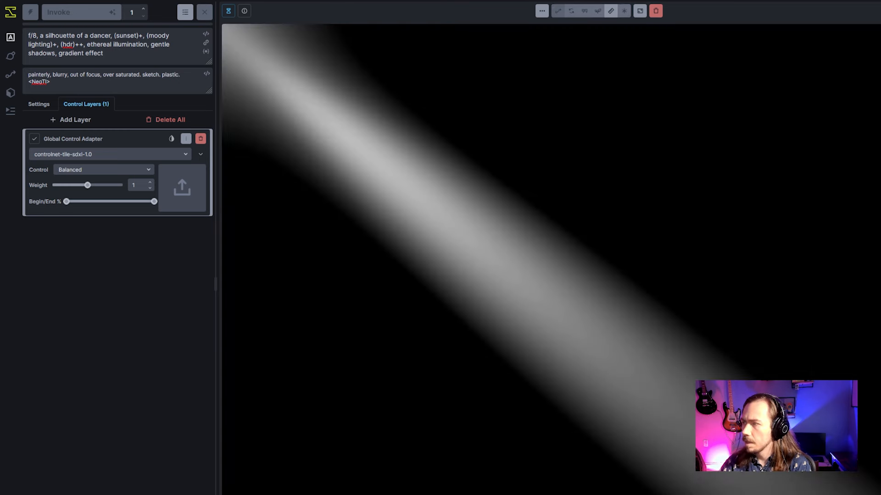
Step: Use the diagonal light beam as the control adapter's control image and set its weight to 0.3
{"action": "left_click_drag", "start_coordinate": [276, 207], "coordinate": [181, 188]}
{"action": "left_click", "coordinate": [68, 185]}
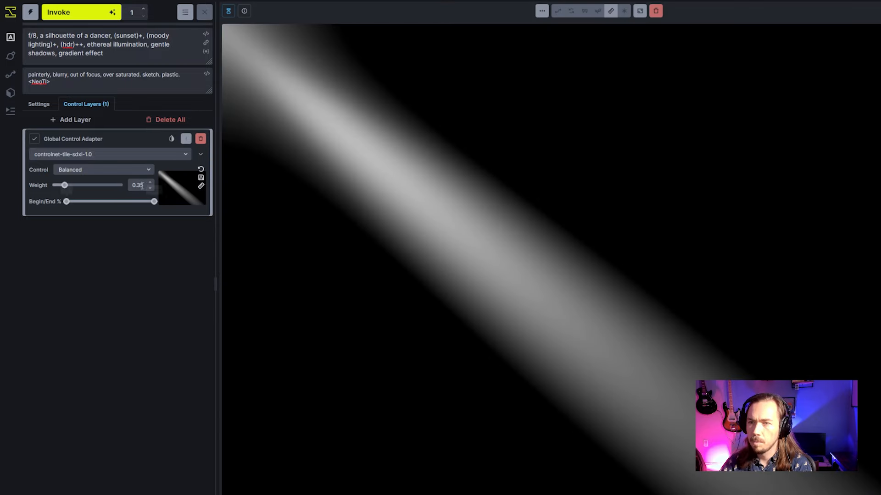
{"action": "left_click", "coordinate": [150, 189]}
{"action": "left_click", "coordinate": [149, 189]}
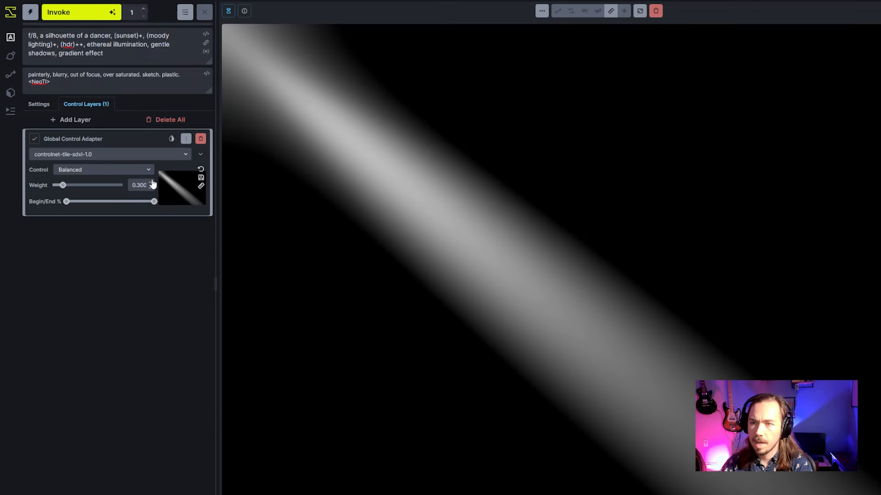
Step: Generate the image with the control adapter's weight at 0.35, and raise the weight to 0.5
{"action": "left_click", "coordinate": [150, 182]}
{"action": "left_click", "coordinate": [110, 12]}
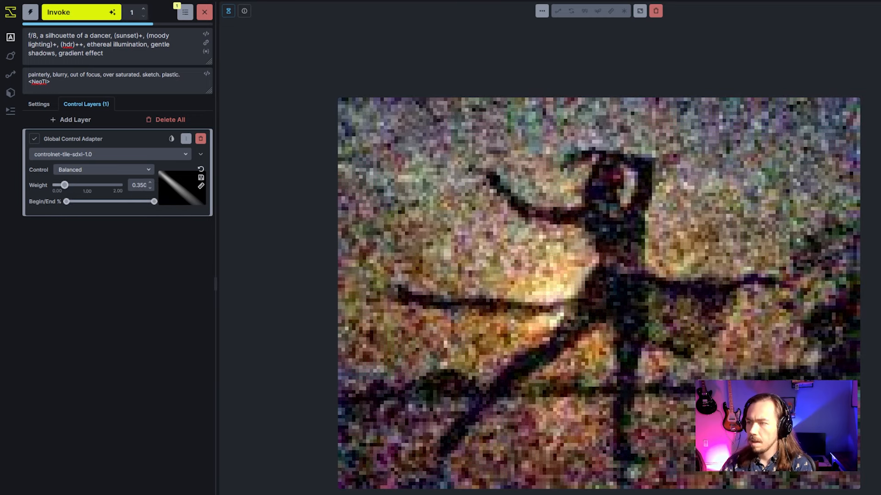
{"action": "left_click_drag", "start_coordinate": [64, 184], "coordinate": [73, 189]}
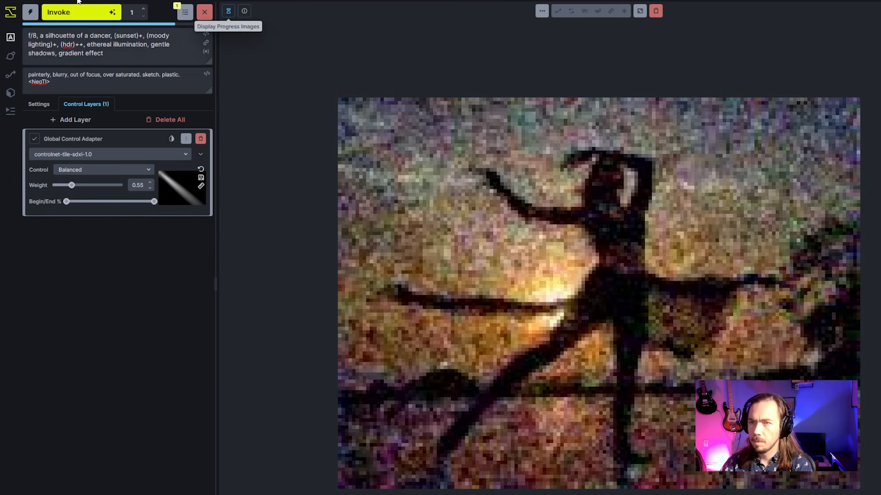
{"action": "left_click", "coordinate": [70, 186]}
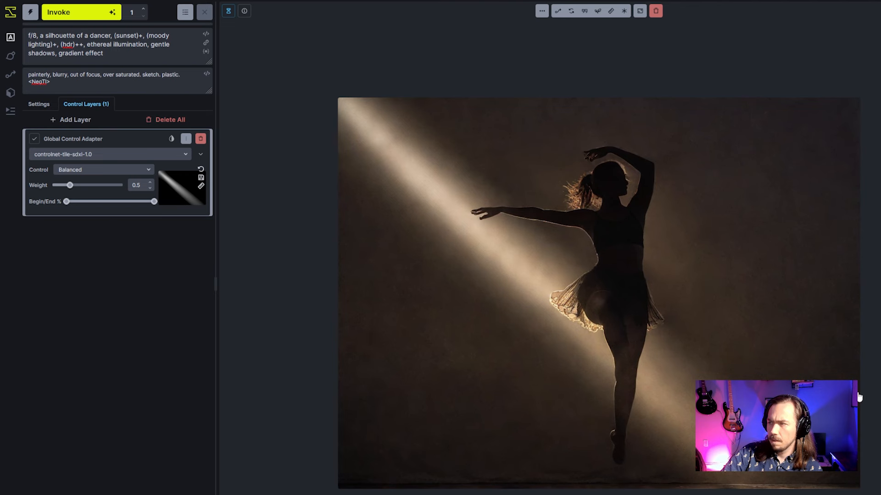
Step: Compare how the light beam shapes the lighting across the newly generated dancer images
{"action": "key", "text": "Right"}
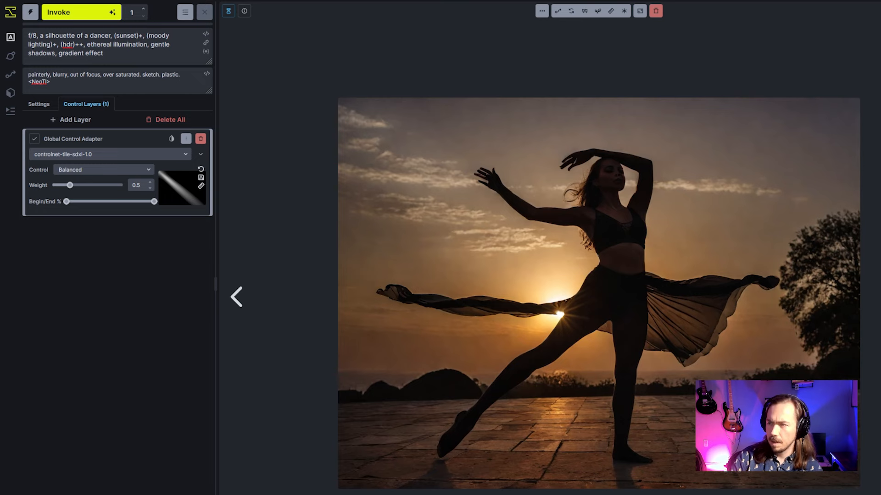
{"action": "key", "text": "Left"}
{"action": "key", "text": "Right"}
{"action": "key", "text": "Right"}
{"action": "key", "text": "Left"}
{"action": "key", "text": "Left"}
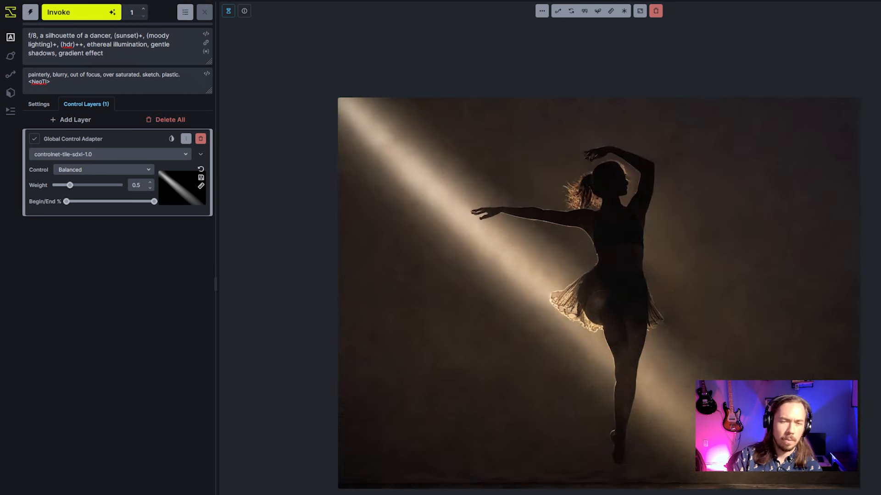
{"action": "key", "text": "Right"}
{"action": "key", "text": "Right"}
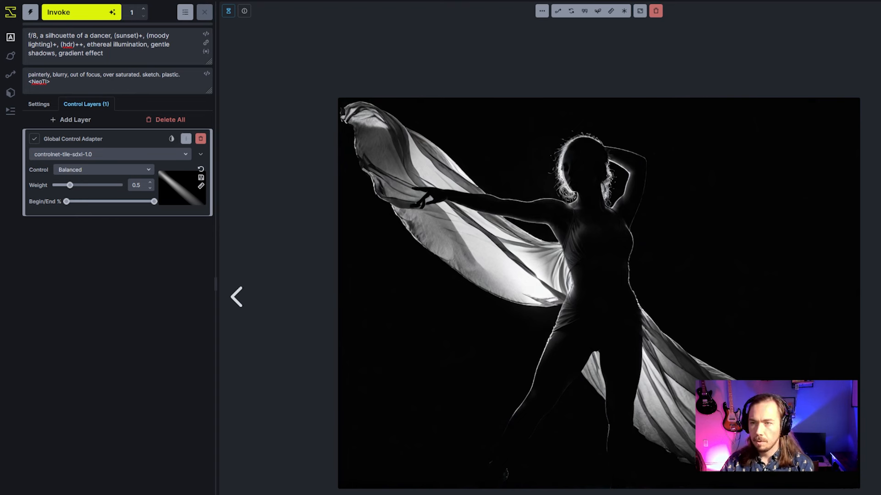
Step: Delete the Global Control Adapter layer and replace "silhouette of a dancer" in the prompt with "man sitting in a cafe"
{"action": "left_click", "coordinate": [200, 139]}
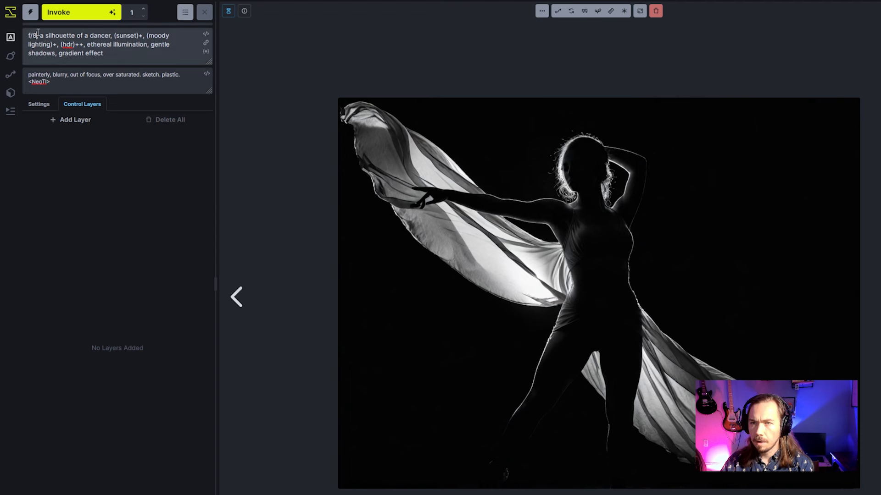
{"action": "left_click_drag", "start_coordinate": [45, 35], "coordinate": [111, 35]}
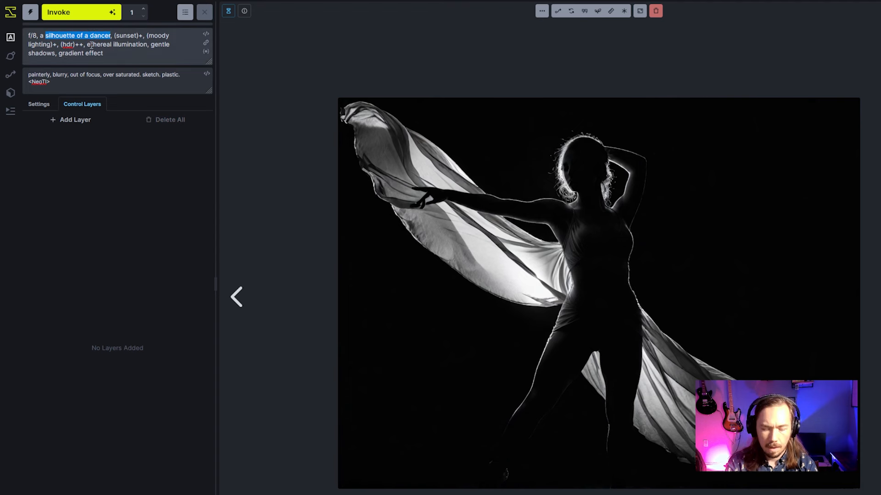
{"action": "type", "text": "man sitting in"}
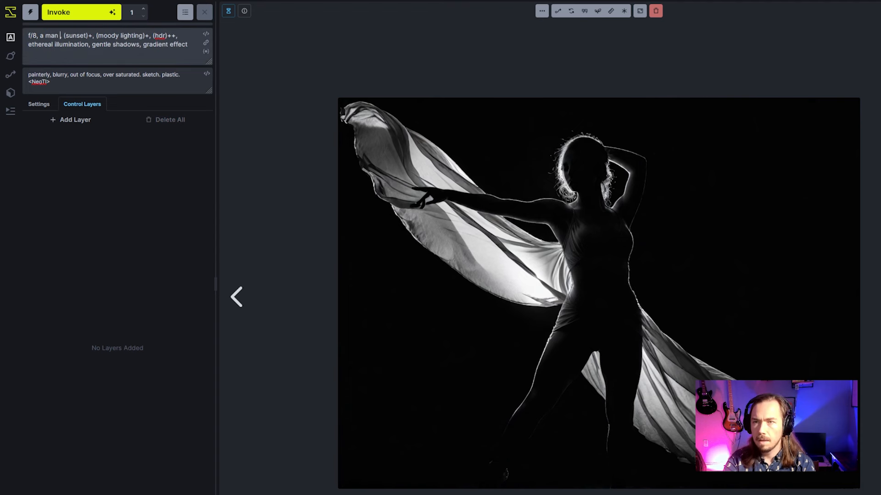
{"action": "type", "text": " a c"}
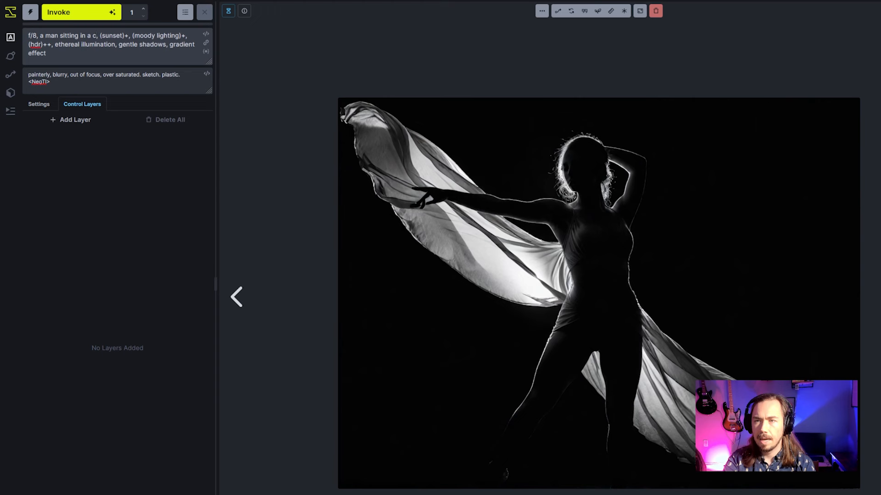
{"action": "type", "text": "afe, "}
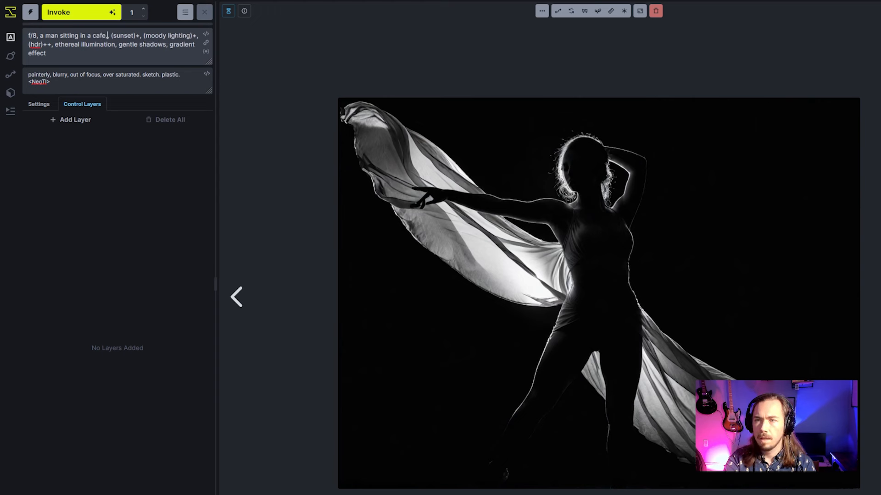
Step: Replace "(sunset)+" with "illuminated by three point lighting with a white key light, blue back light and green fill light" and generate the image
{"action": "type", "text": "illuminated by"}
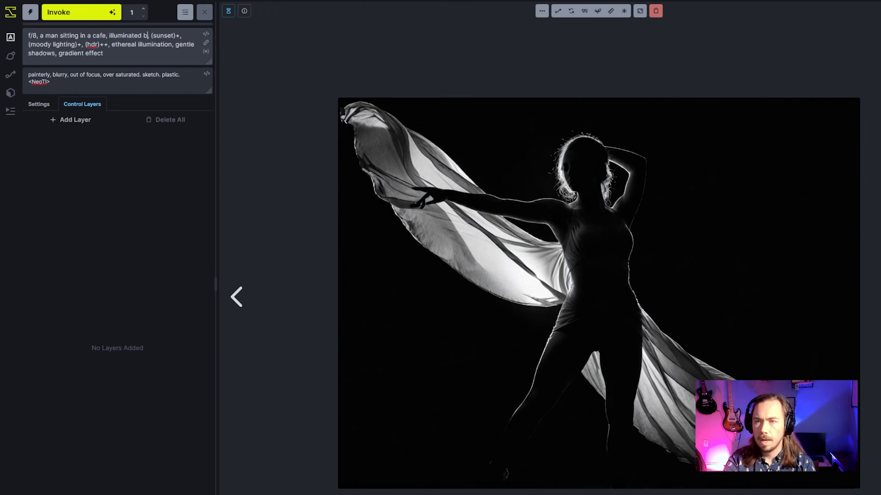
{"action": "key", "text": "shift+End"}
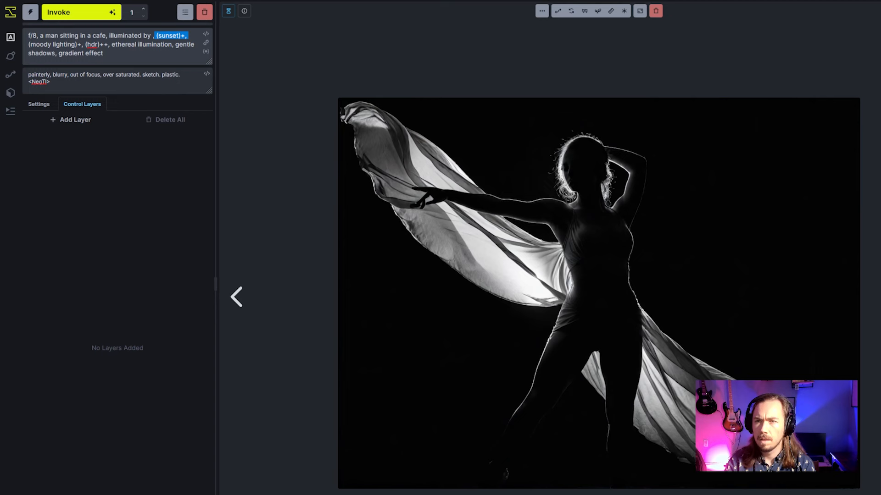
{"action": "key", "text": "BackSpace"}
{"action": "type", "text": "three point lighting with a white key light, blue back light and green fill light"}
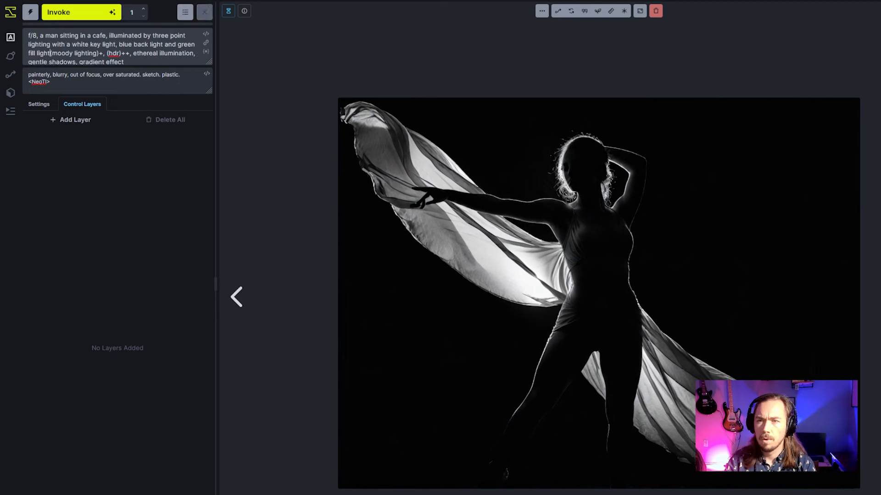
{"action": "type", "text": ","}
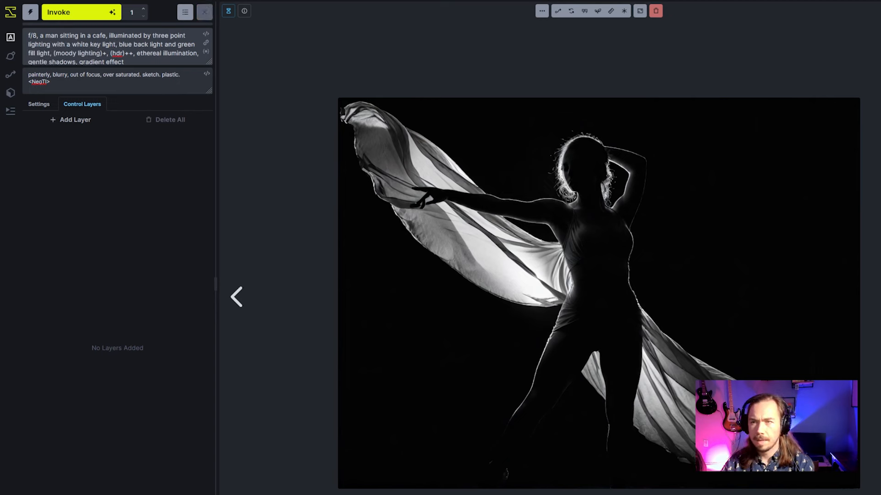
{"action": "left_click", "coordinate": [101, 17]}
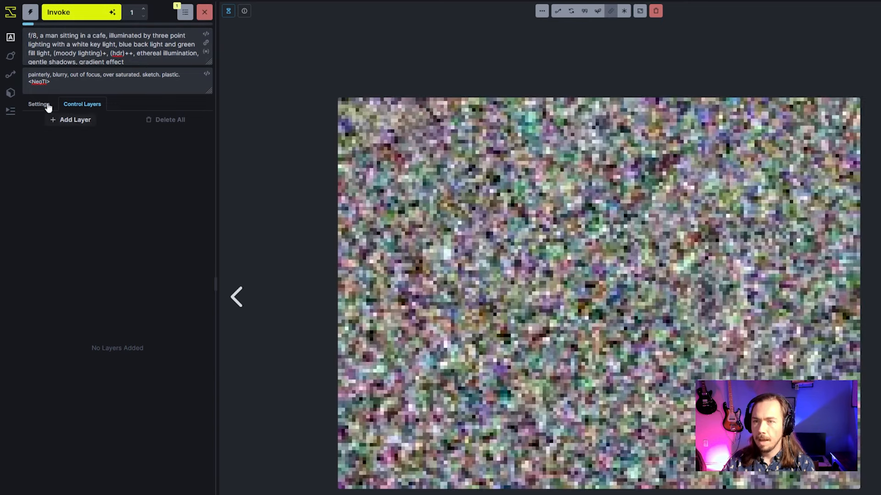
Step: Show the generation settings, wrap the prompt's three point lighting phrase in parentheses with "+++" emphasis, and generate the image again
{"action": "left_click", "coordinate": [46, 105]}
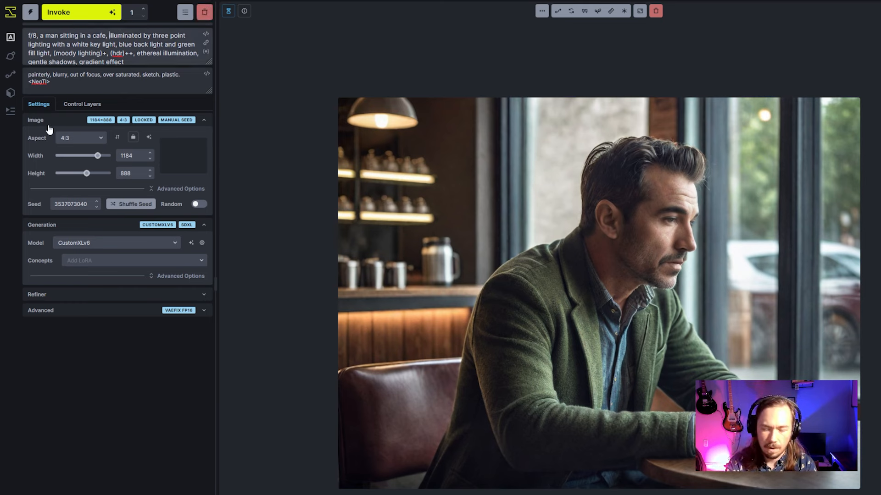
{"action": "type", "text": "("}
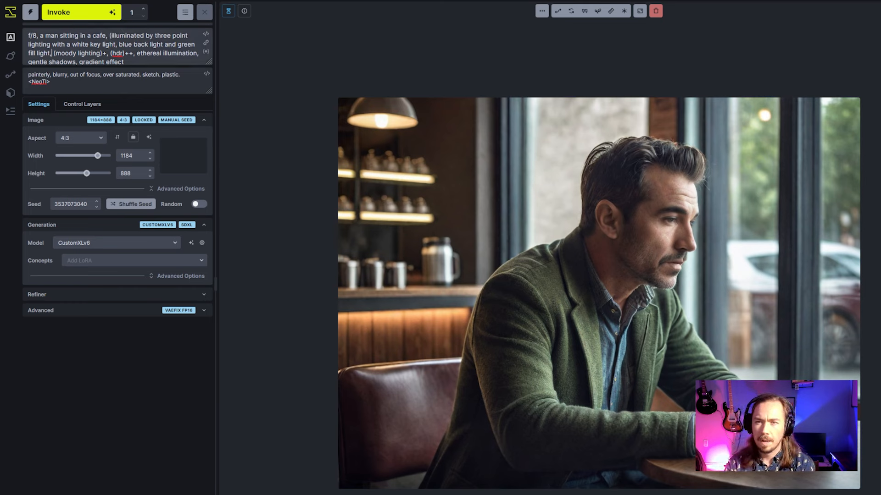
{"action": "type", "text": ")+++"}
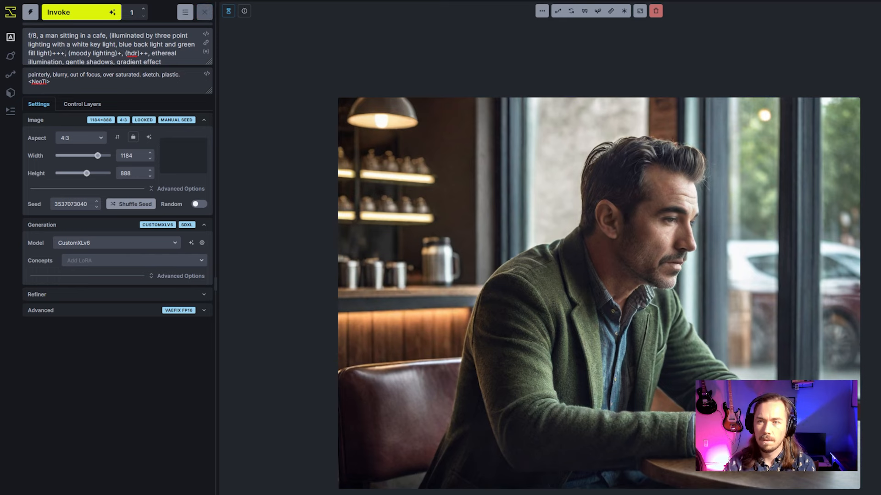
{"action": "left_click", "coordinate": [107, 12]}
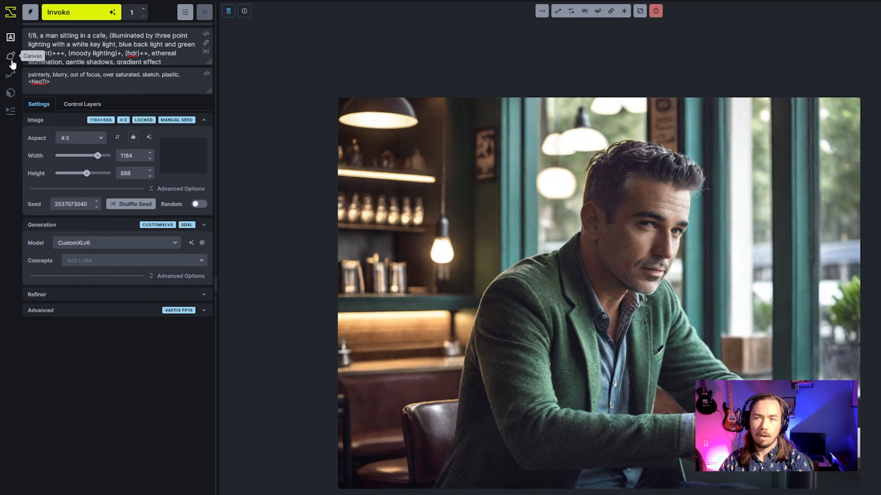
Step: Send the café image to the Unified Canvas and fill the bounding box with fully opaque black
{"action": "left_click", "coordinate": [542, 10]}
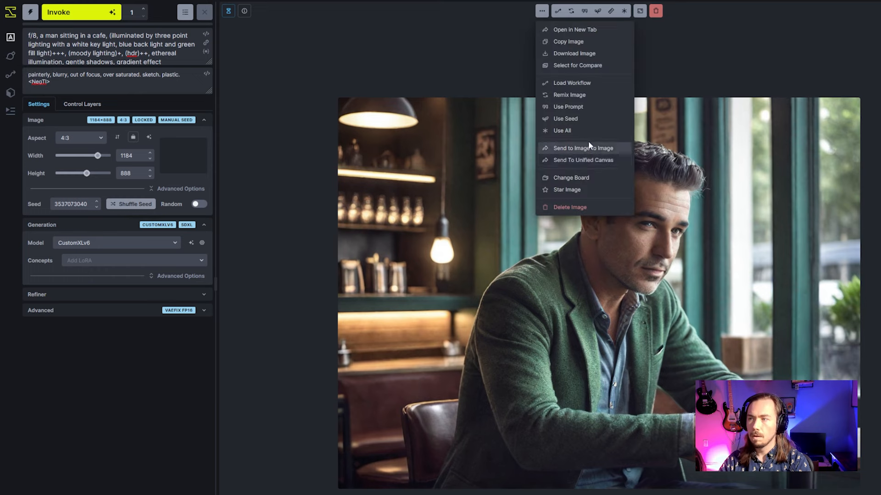
{"action": "left_click", "coordinate": [624, 167]}
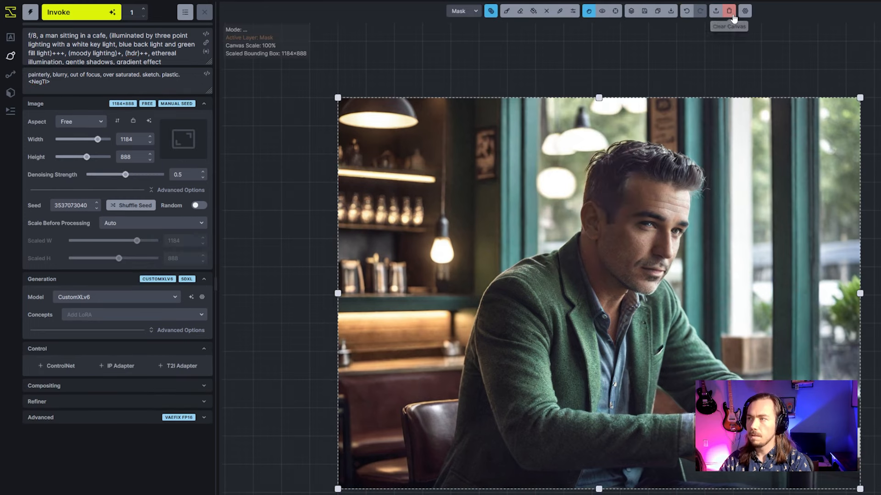
{"action": "left_click", "coordinate": [573, 11]}
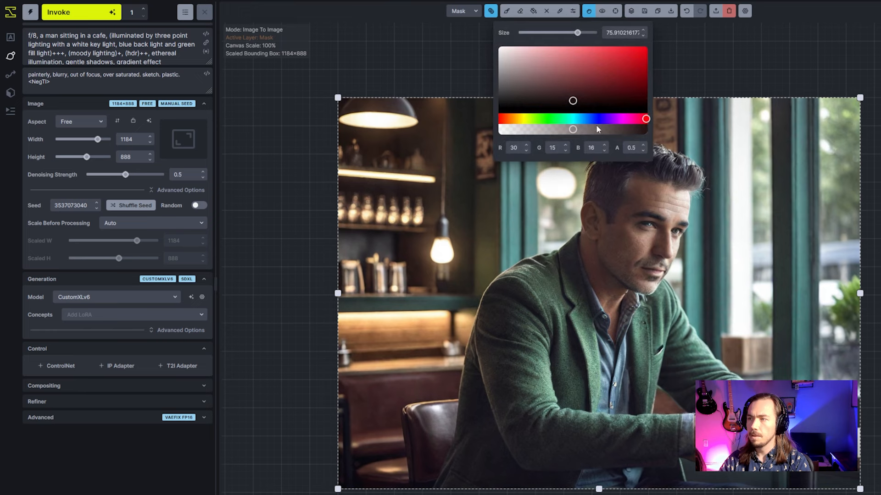
{"action": "left_click_drag", "start_coordinate": [599, 130], "coordinate": [702, 128]}
{"action": "key", "text": "shift+f"}
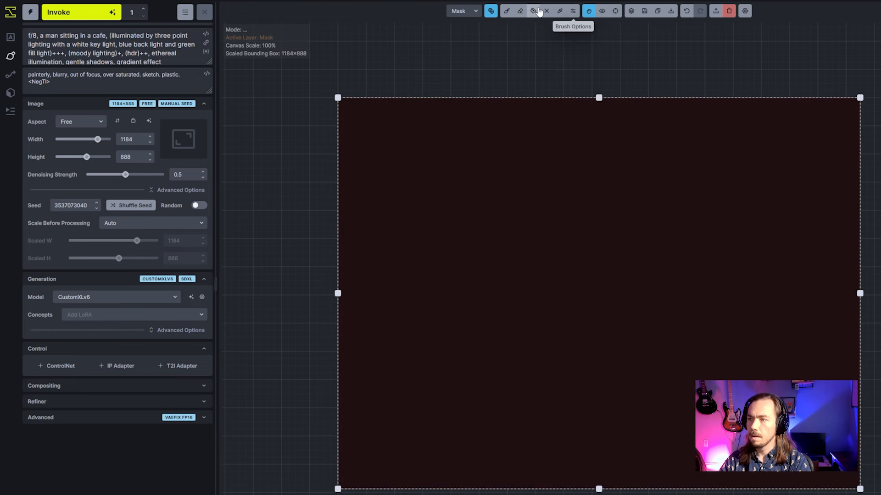
{"action": "left_click", "coordinate": [573, 11]}
{"action": "left_click", "coordinate": [555, 109]}
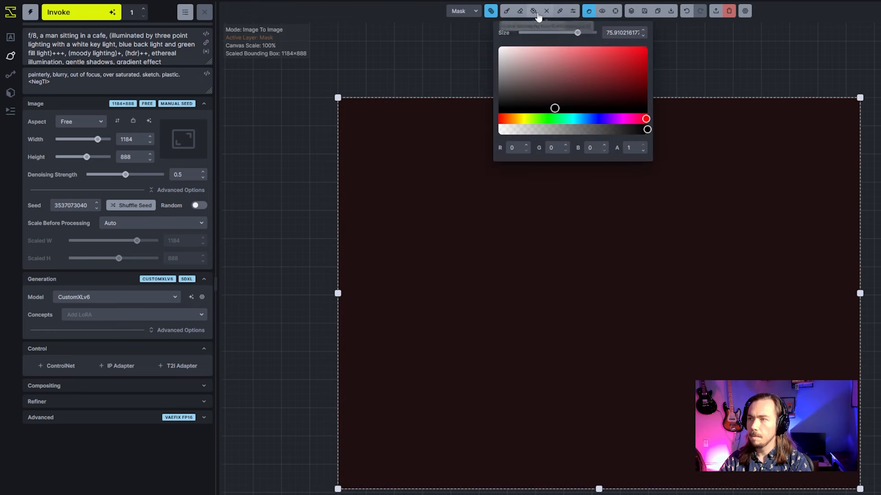
{"action": "key", "text": "shift+f"}
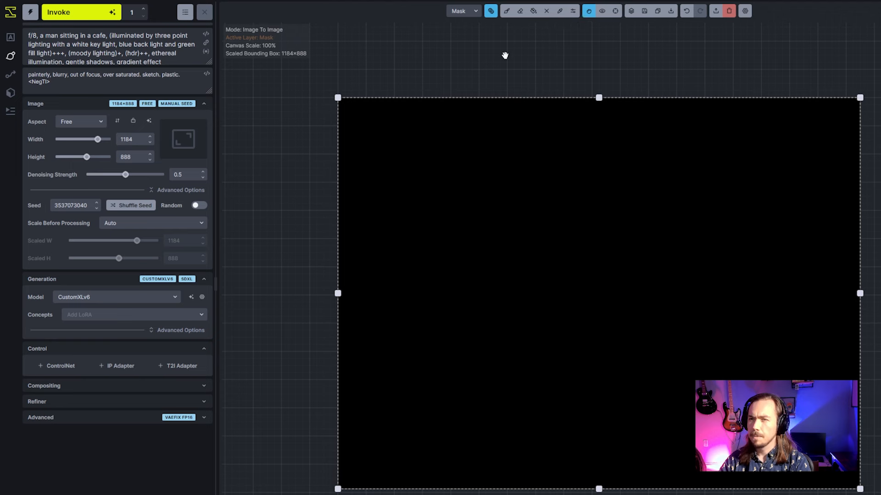
Step: Paint a large blue shape (RGB 0, 63, 173) up the base layer's middle and a light grey one (RGB 202, 202, 202, alpha 0.66) over it
{"action": "left_click", "coordinate": [506, 13]}
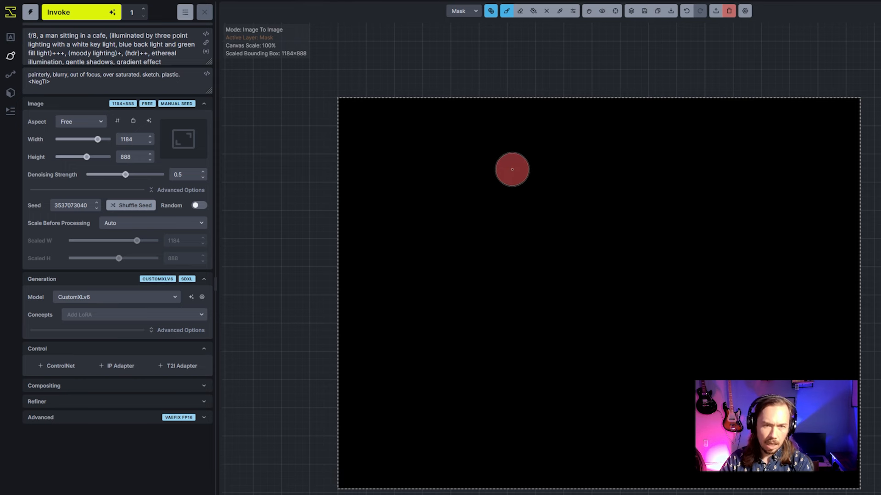
{"action": "left_click", "coordinate": [575, 18]}
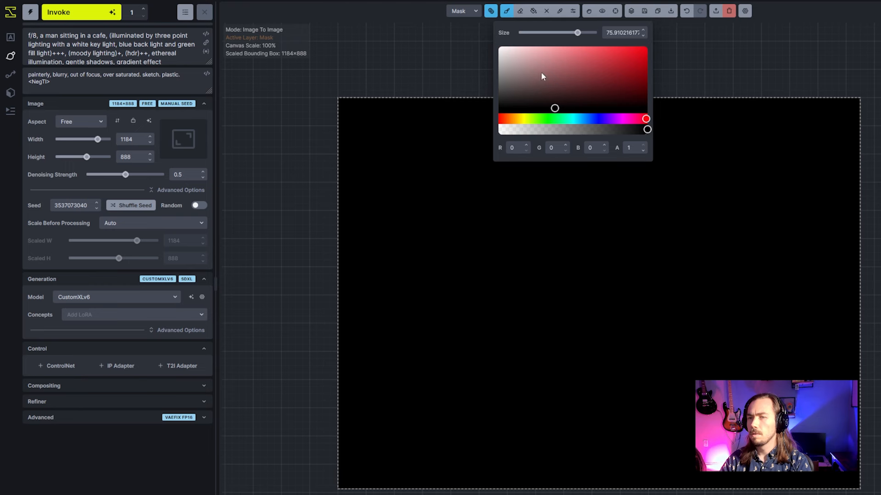
{"action": "left_click_drag", "start_coordinate": [539, 68], "coordinate": [581, 121]}
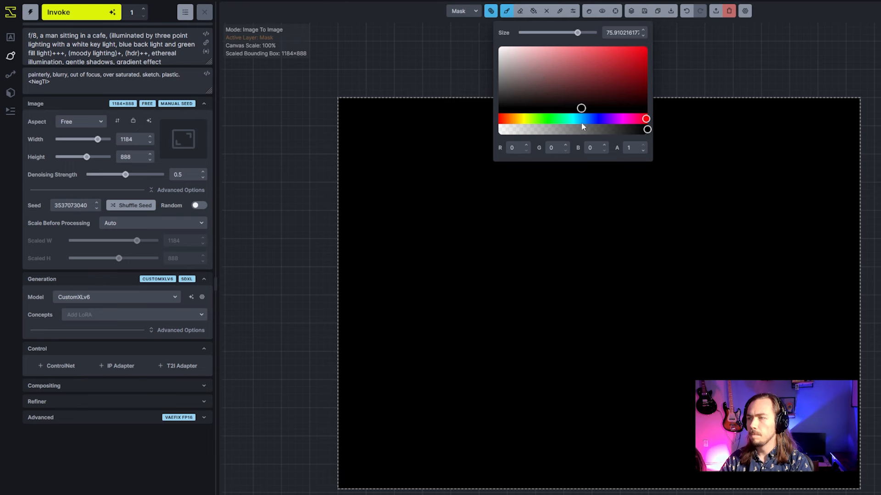
{"action": "left_click", "coordinate": [589, 120]}
{"action": "left_click_drag", "start_coordinate": [578, 33], "coordinate": [620, 48]}
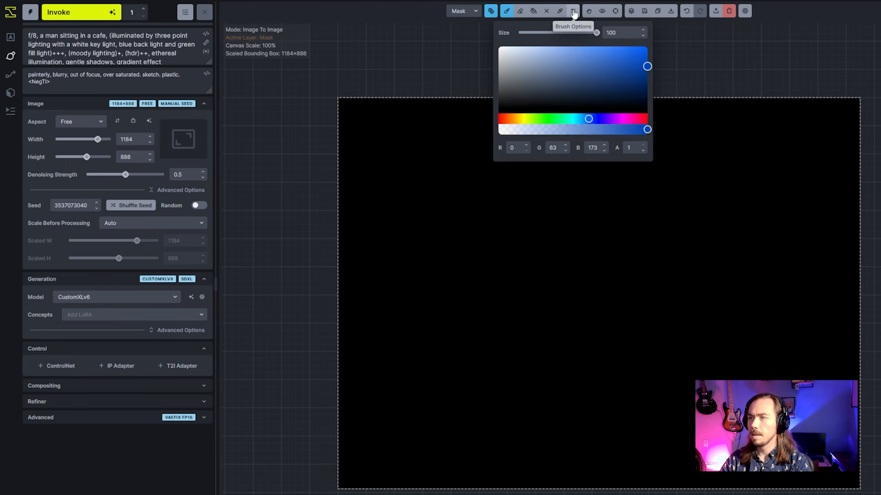
{"action": "scroll", "coordinate": [599, 301], "scroll_direction": "down", "scroll_amount": 14}
{"action": "key", "text": "q"}
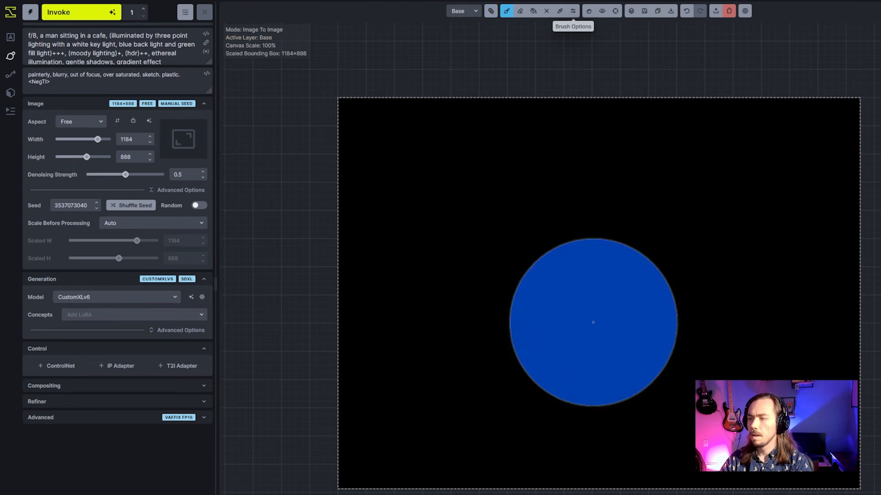
{"action": "mouse_move", "coordinate": [564, 439]}
{"action": "left_mouse_down"}
{"action": "mouse_move", "coordinate": [579, 386]}
{"action": "mouse_move", "coordinate": [570, 261]}
{"action": "mouse_move", "coordinate": [614, 370]}
{"action": "mouse_move", "coordinate": [621, 435]}
{"action": "left_mouse_up"}
{"action": "mouse_move", "coordinate": [573, 11]}
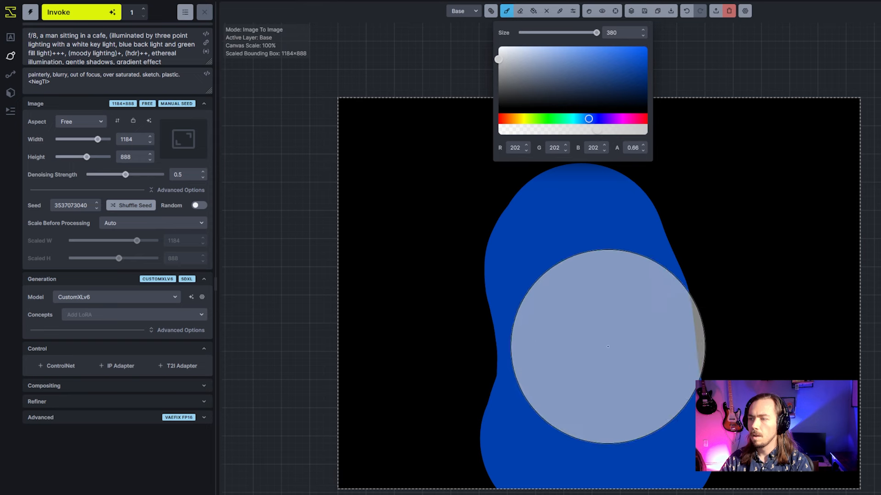
{"action": "left_click_drag", "start_coordinate": [637, 428], "coordinate": [610, 275]}
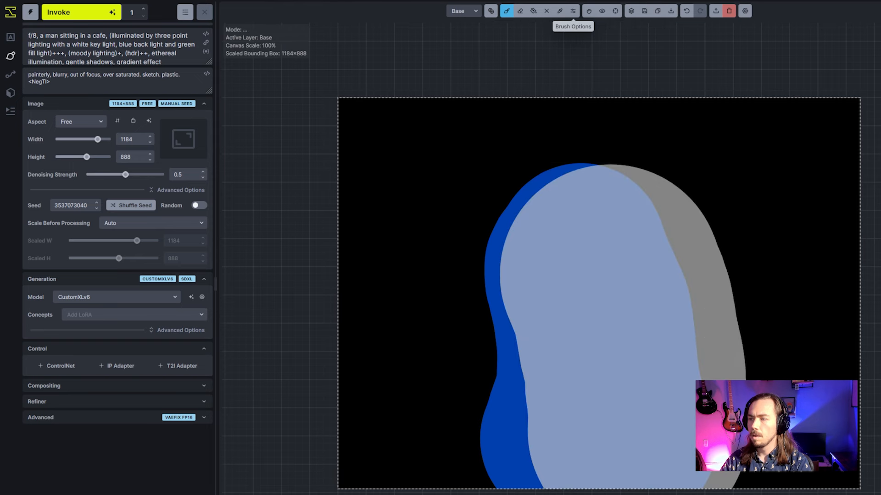
Step: Paint green strokes (RGB 34, 138, 39, alpha 0.66) along both sides of the blue and grey shapes, using a smaller brush for the inner edges
{"action": "mouse_move", "coordinate": [575, 14]}
{"action": "left_click", "coordinate": [550, 120]}
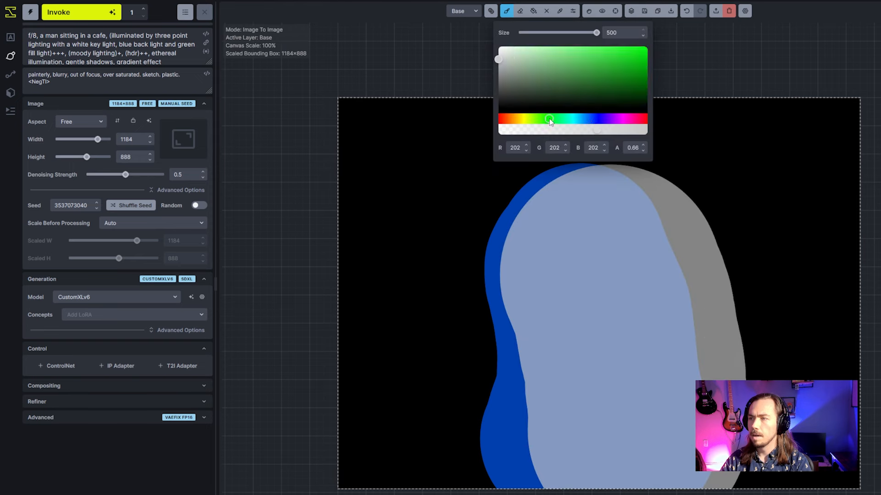
{"action": "left_click_drag", "start_coordinate": [601, 91], "coordinate": [611, 75]}
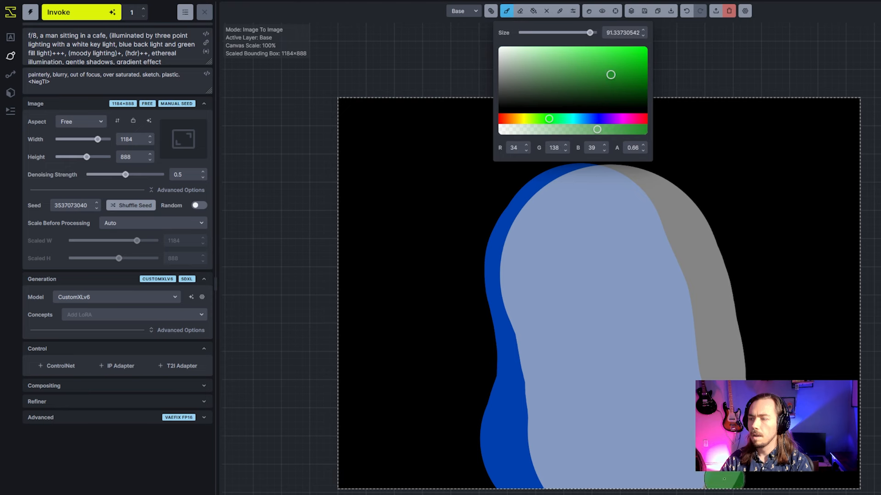
{"action": "left_click_drag", "start_coordinate": [741, 485], "coordinate": [724, 241]}
{"action": "left_click_drag", "start_coordinate": [484, 488], "coordinate": [473, 293]}
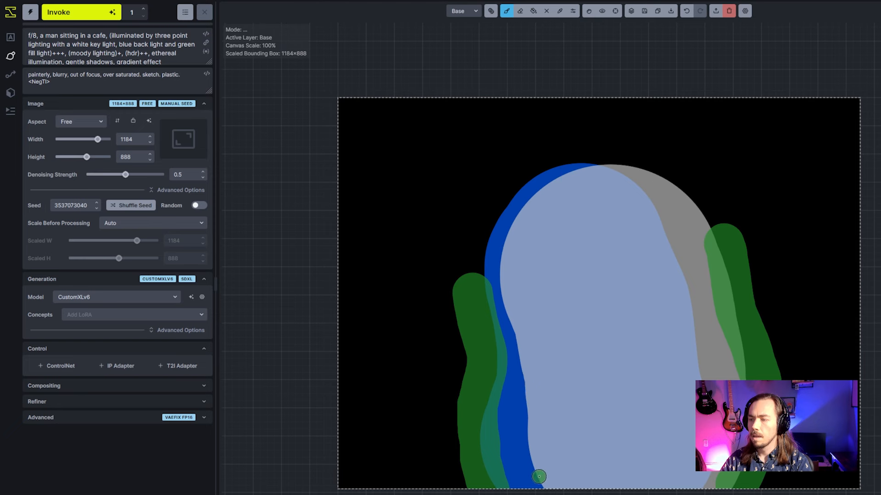
{"action": "left_click_drag", "start_coordinate": [548, 486], "coordinate": [518, 337]}
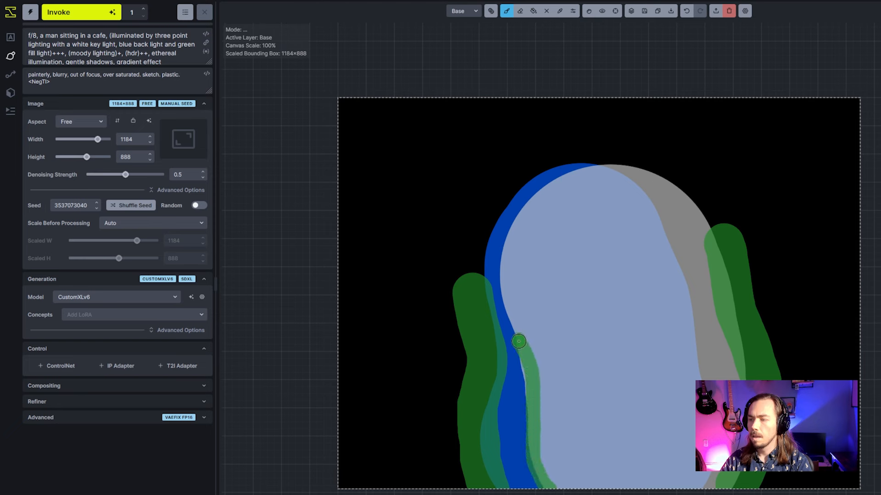
{"action": "mouse_move", "coordinate": [530, 416]}
{"action": "left_mouse_down"}
{"action": "mouse_move", "coordinate": [534, 457]}
{"action": "mouse_move", "coordinate": [502, 285]}
{"action": "left_mouse_up"}
{"action": "mouse_move", "coordinate": [646, 198]}
{"action": "left_mouse_down"}
{"action": "mouse_move", "coordinate": [674, 246]}
{"action": "mouse_move", "coordinate": [692, 352]}
{"action": "left_mouse_up"}
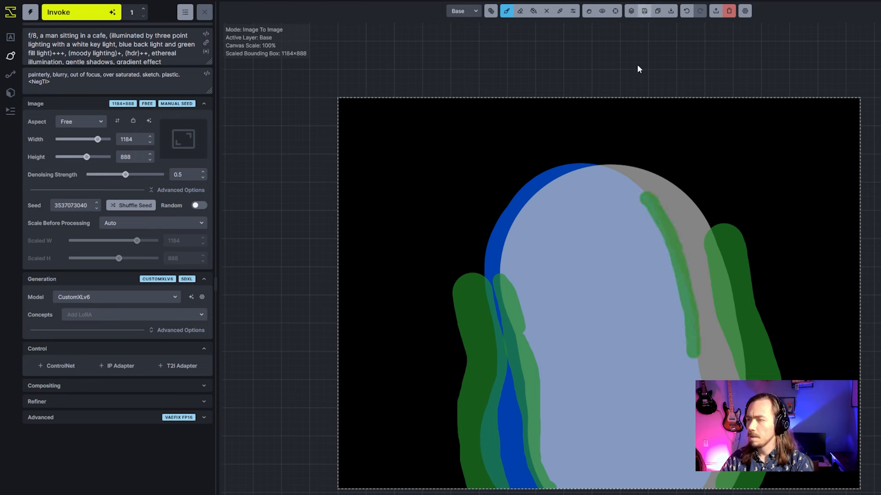
Step: Return to image generation and add a Global IP Adapter layer using the ip_adapter_sdxl_vit_h model
{"action": "left_click", "coordinate": [10, 37]}
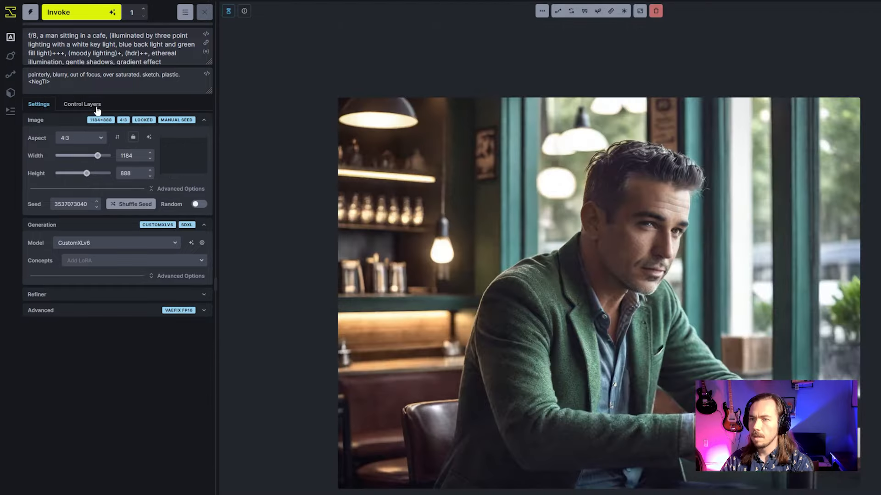
{"action": "left_click", "coordinate": [96, 107]}
{"action": "left_click", "coordinate": [93, 123]}
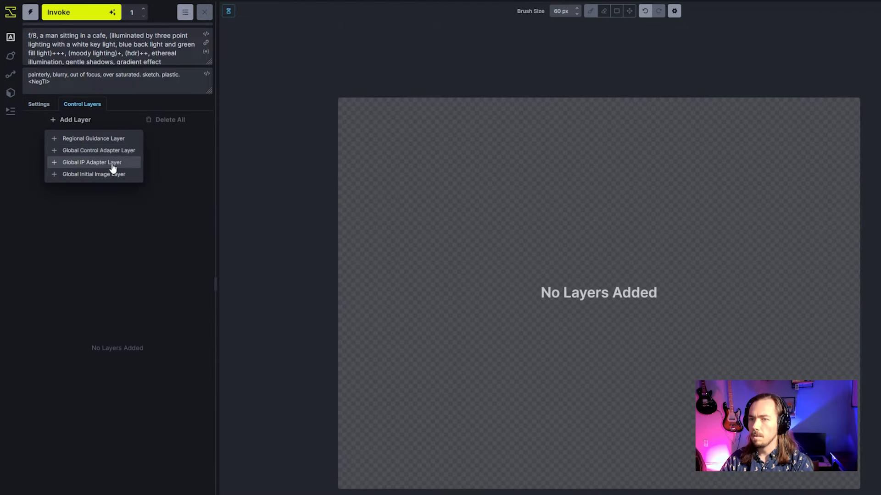
{"action": "left_click", "coordinate": [111, 160]}
{"action": "left_click", "coordinate": [100, 156]}
{"action": "left_click", "coordinate": [88, 194]}
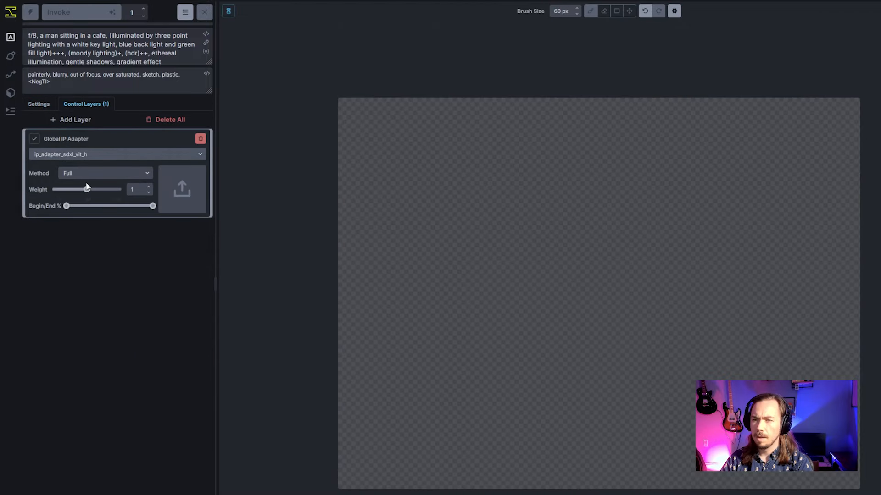
{"action": "left_click", "coordinate": [90, 159]}
{"action": "left_click", "coordinate": [89, 161]}
Step: Set the adapter to Style Only (Beta) at weight 0.35, assign the painted light-colour image as its reference, and generate the image
{"action": "left_click", "coordinate": [92, 173]}
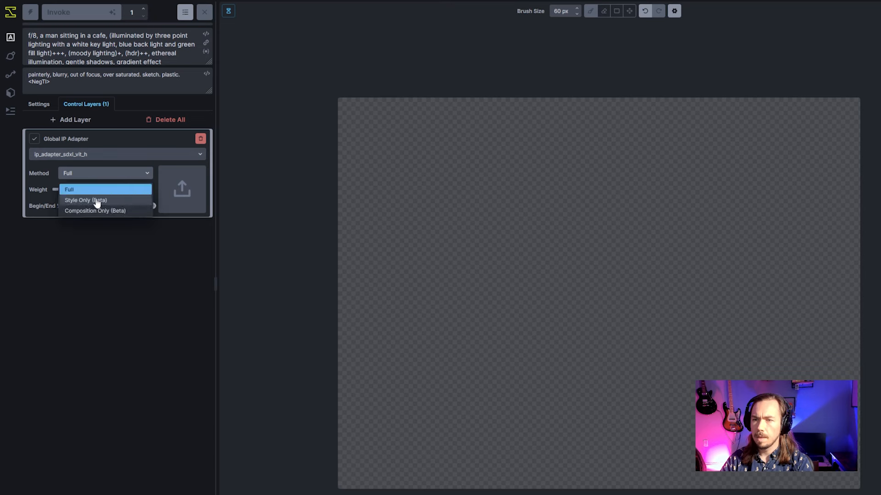
{"action": "left_click", "coordinate": [94, 198]}
{"action": "left_click_drag", "start_coordinate": [87, 189], "coordinate": [69, 190]}
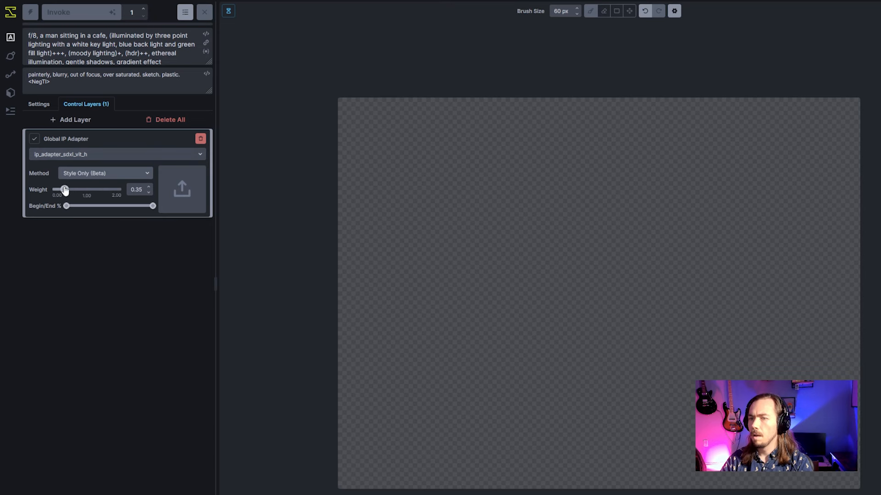
{"action": "left_click_drag", "start_coordinate": [613, 240], "coordinate": [182, 189]}
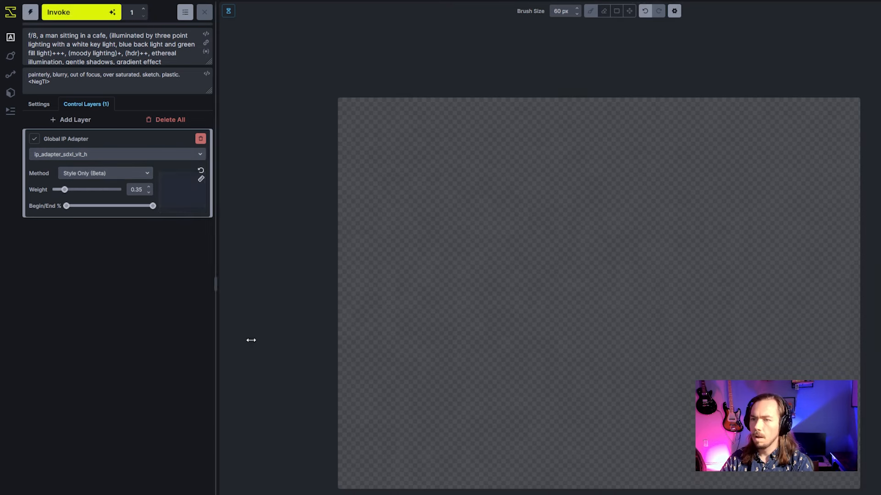
{"action": "left_click", "coordinate": [100, 13]}
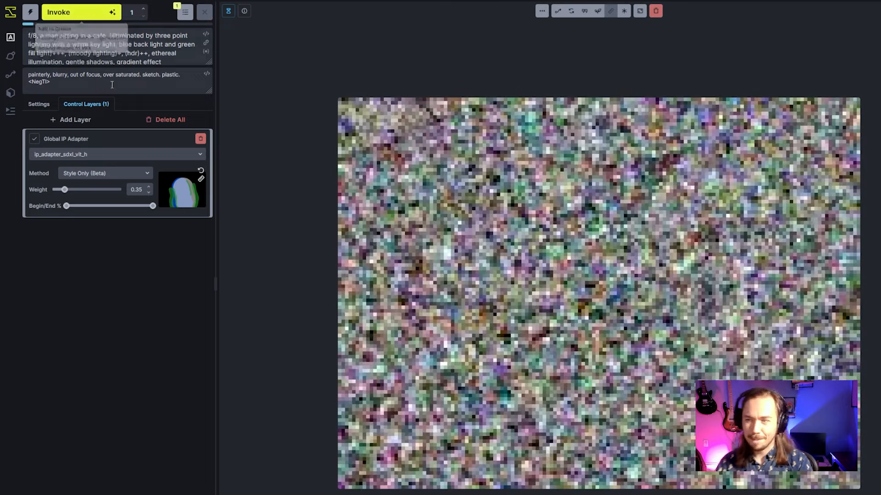
Step: Generate the image with the adapter's weight raised to 0.55, and generate it again with the weight at 0.45
{"action": "left_click_drag", "start_coordinate": [64, 190], "coordinate": [72, 193]}
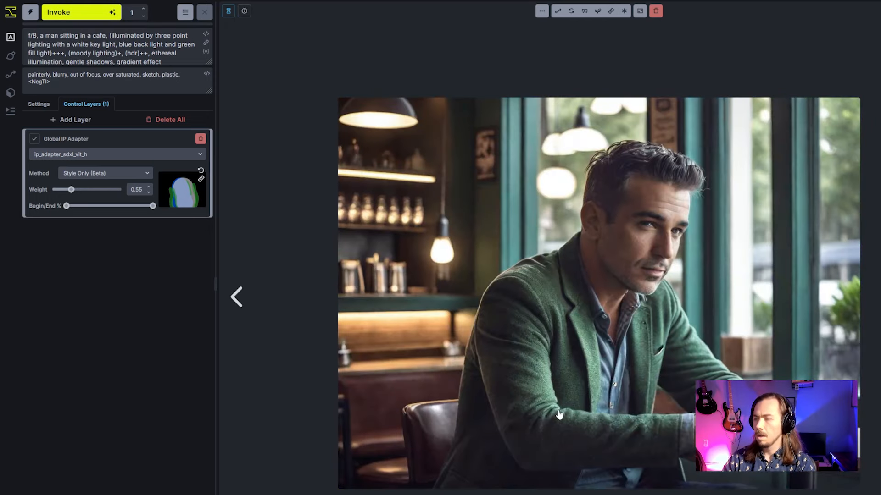
{"action": "key", "text": "Left"}
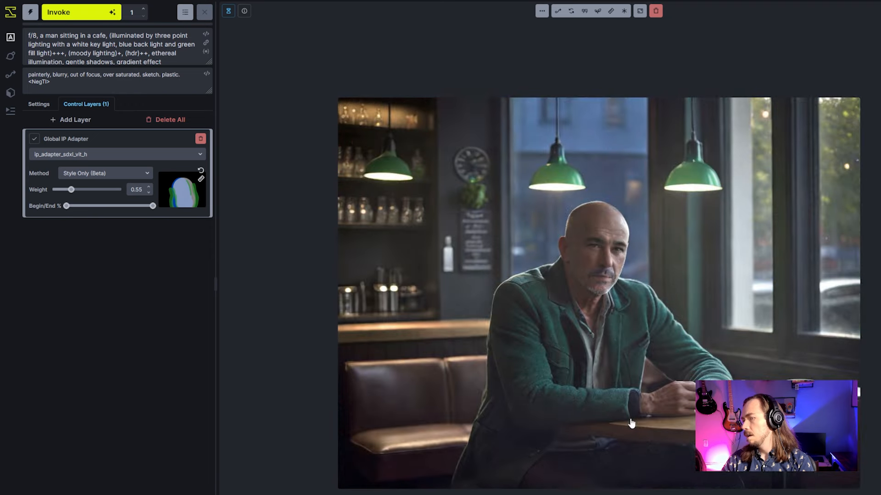
{"action": "left_click", "coordinate": [85, 14]}
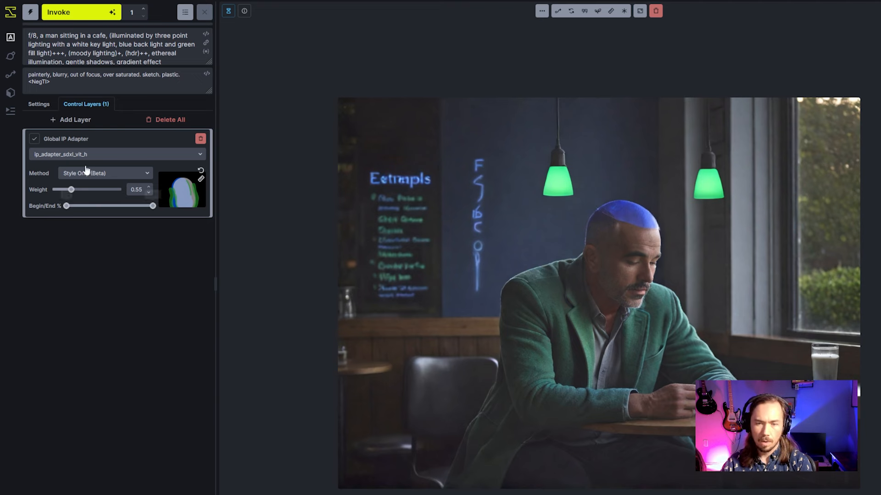
{"action": "left_click_drag", "start_coordinate": [71, 189], "coordinate": [68, 197]}
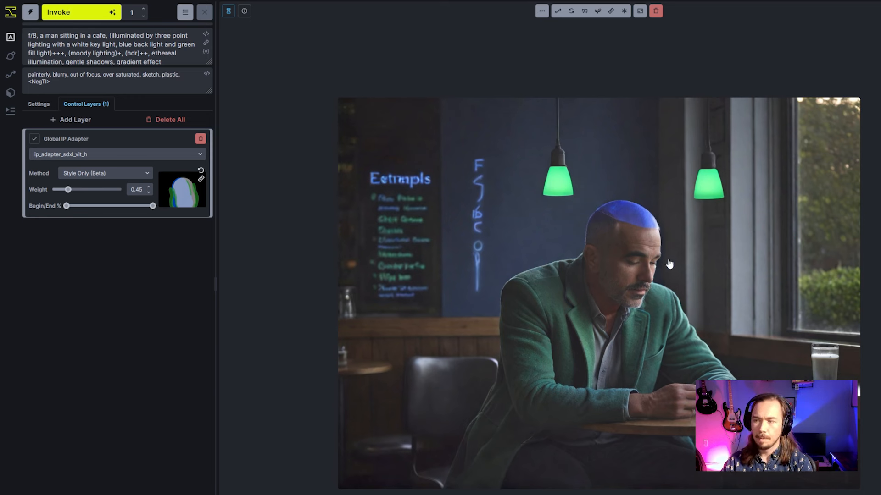
{"action": "key", "text": "ctrl+Return"}
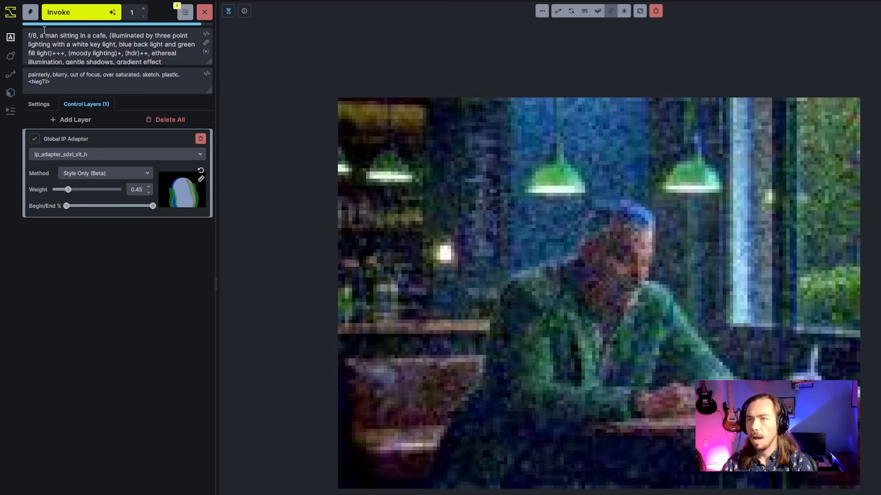
Step: Replace the adapter's reference with the photo of the woman lit by red and white light tubes, and generate the image
{"action": "left_click_drag", "start_coordinate": [111, 36], "coordinate": [49, 57]}
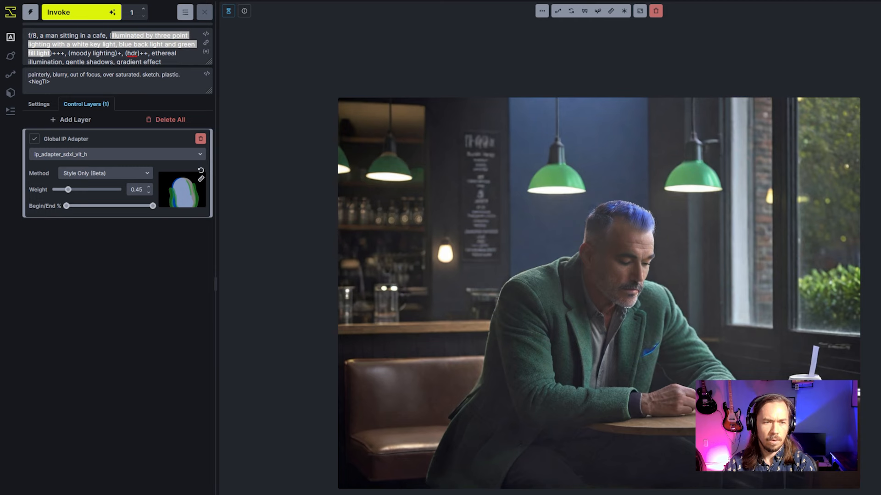
{"action": "left_click", "coordinate": [159, 384]}
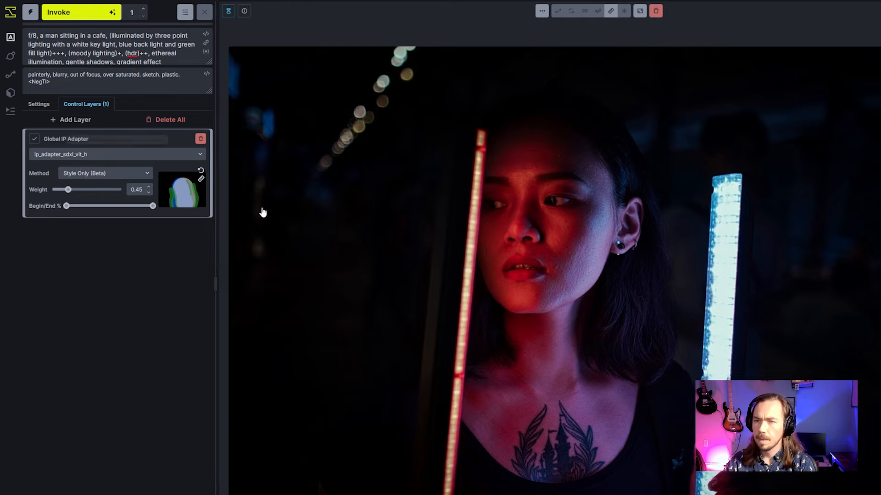
{"action": "left_click_drag", "start_coordinate": [263, 211], "coordinate": [182, 189]}
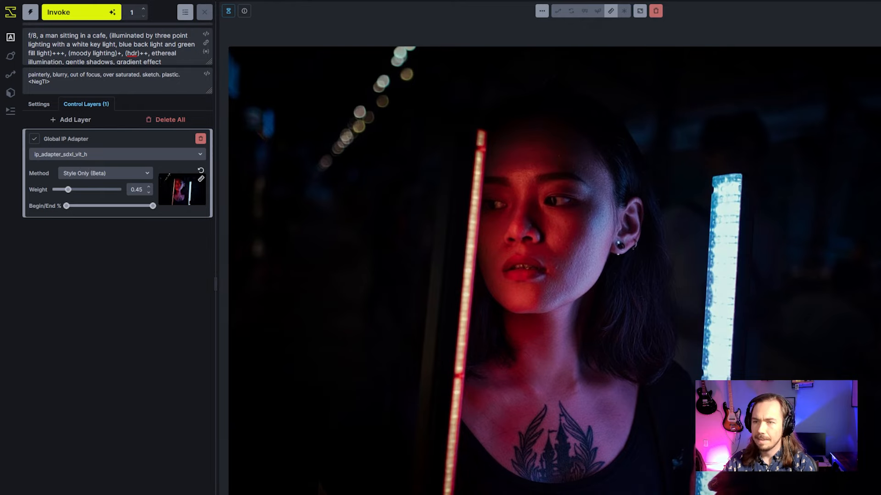
{"action": "left_click", "coordinate": [115, 78]}
{"action": "left_click", "coordinate": [78, 12]}
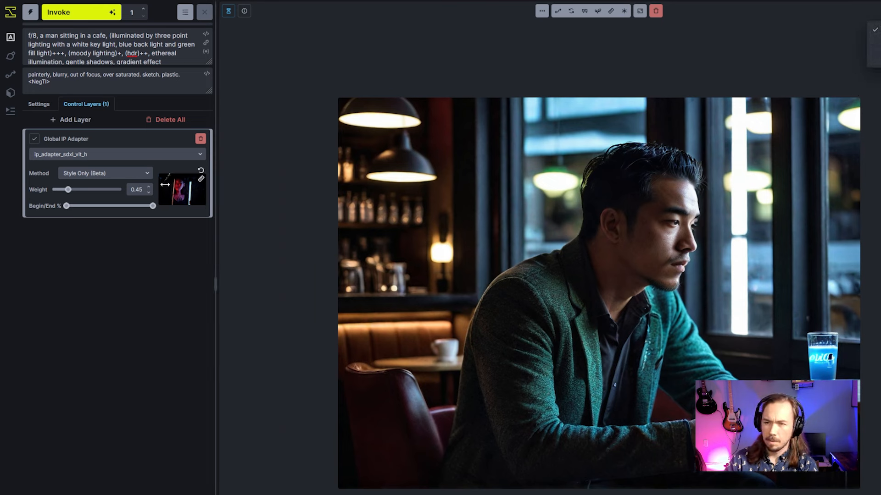
Step: Set the adapter's weight to 0.6 and switch its model to ip-adapter-plus_sdxl_vit-h
{"action": "left_click_drag", "start_coordinate": [68, 190], "coordinate": [72, 189]}
{"action": "left_click", "coordinate": [89, 156]}
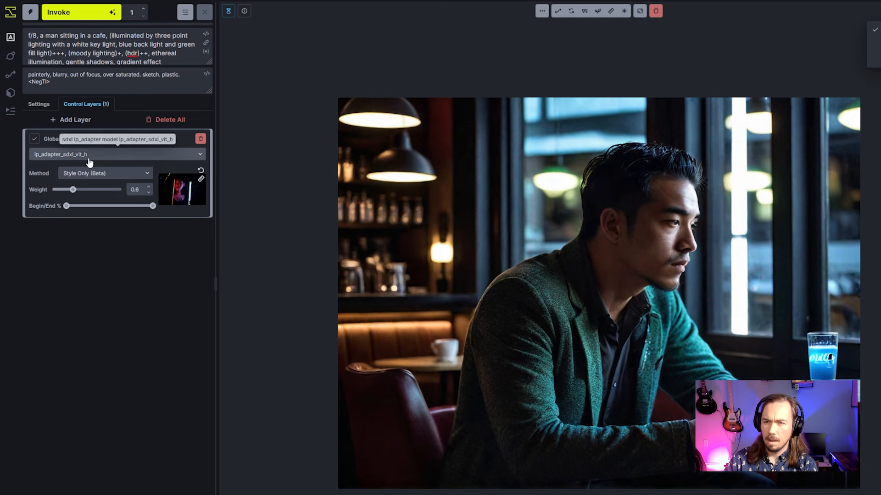
{"action": "left_click", "coordinate": [87, 193]}
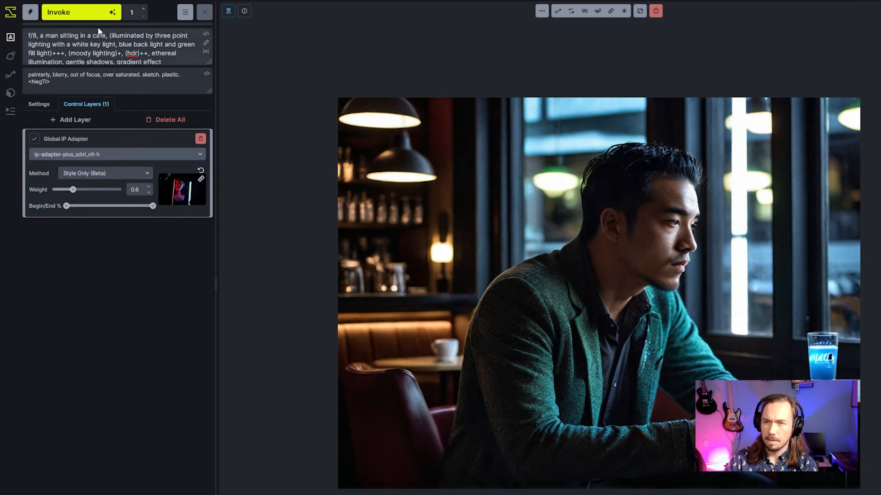
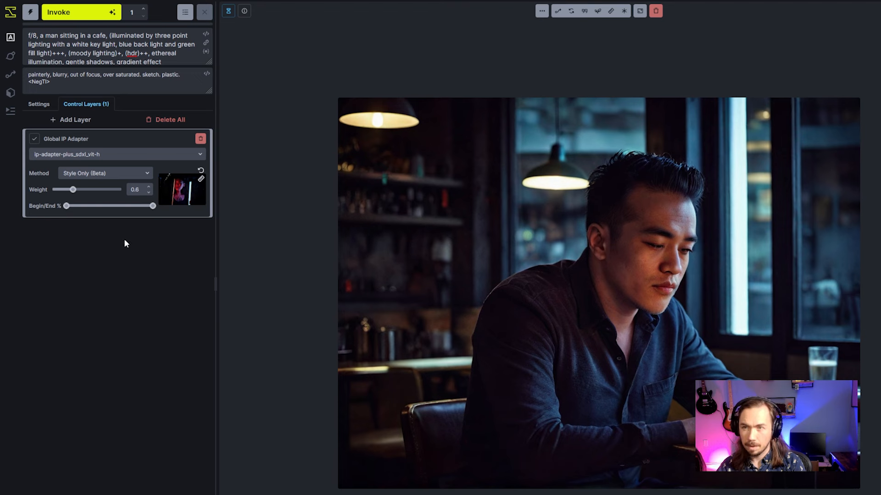
Step: Replace the prompt's café scene and three point lighting phrase with "standing in a city street, (curved light trails, long exposure", keeping the ")+++" emphasis
{"action": "left_click_drag", "start_coordinate": [111, 35], "coordinate": [50, 53]}
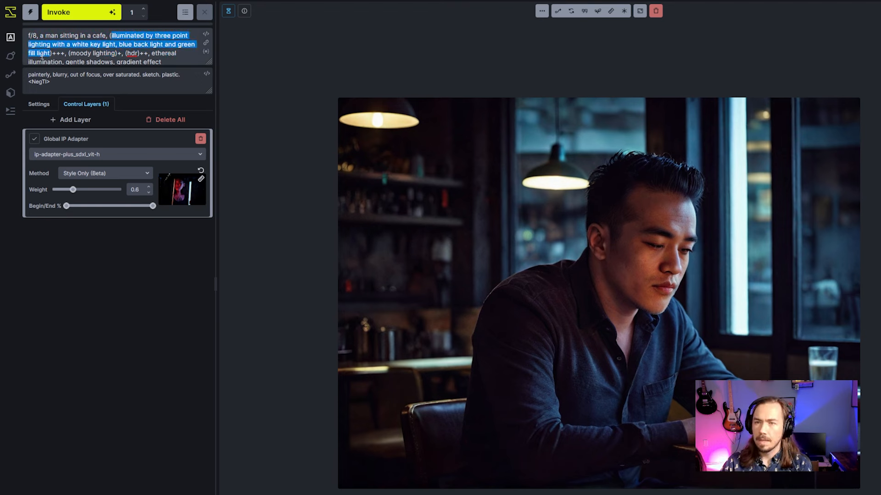
{"action": "key", "text": "BackSpace"}
{"action": "key", "text": "ctrl+shift+Left"}
{"action": "key", "text": "ctrl+shift+Left"}
{"action": "key", "text": "ctrl+shift+Left"}
{"action": "key", "text": "ctrl+shift+Left"}
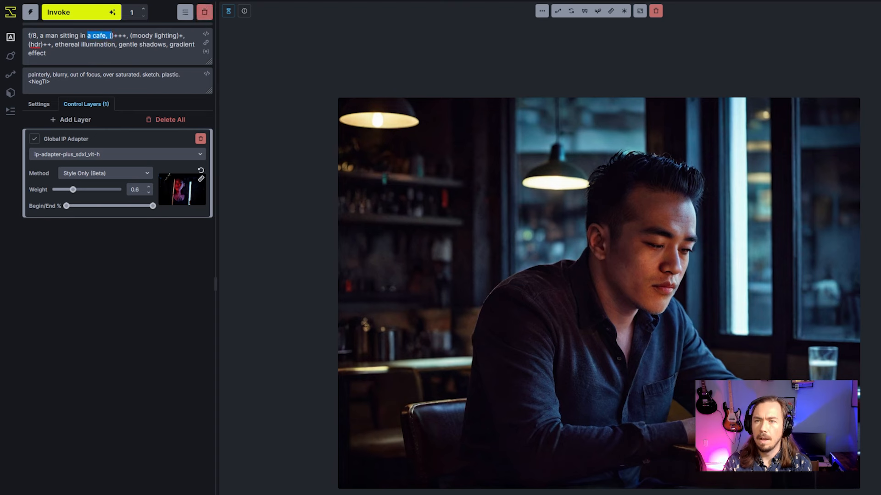
{"action": "type", "text": "standing in a city st"}
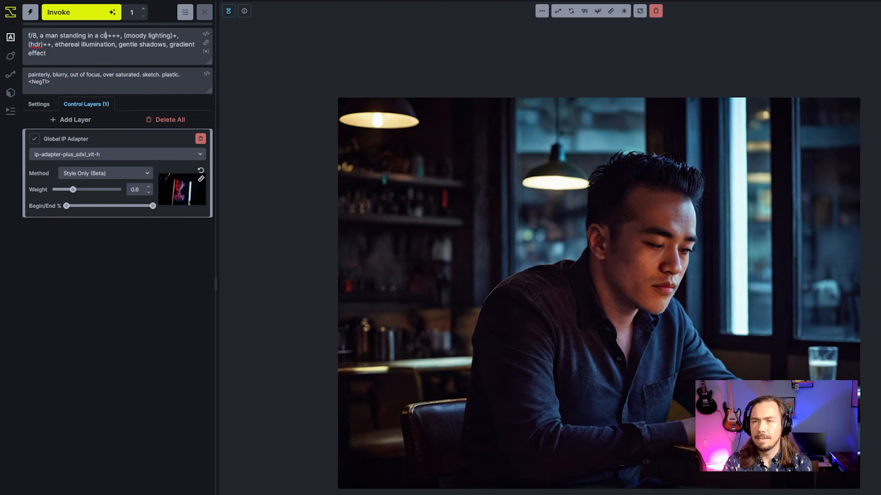
{"action": "type", "text": "reet, "}
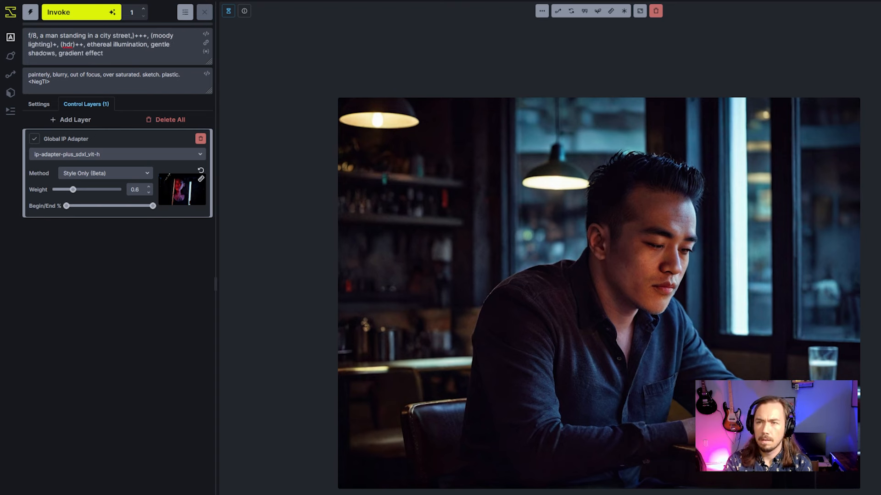
{"action": "type", "text": "(curved light trails, long exposure"}
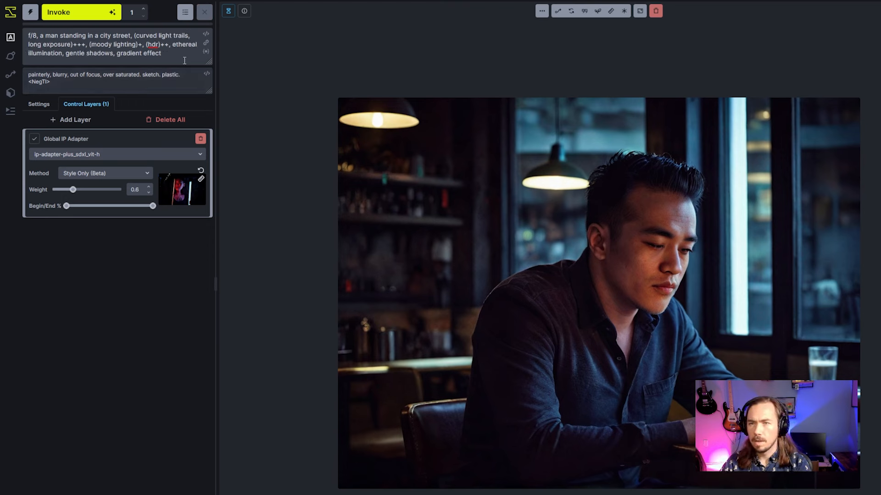
Step: Replace "(moody lighting)+" in the prompt with "(neon lights)"
{"action": "left_click_drag", "start_coordinate": [90, 45], "coordinate": [142, 44]}
{"action": "type", "text": "(neon lig"}
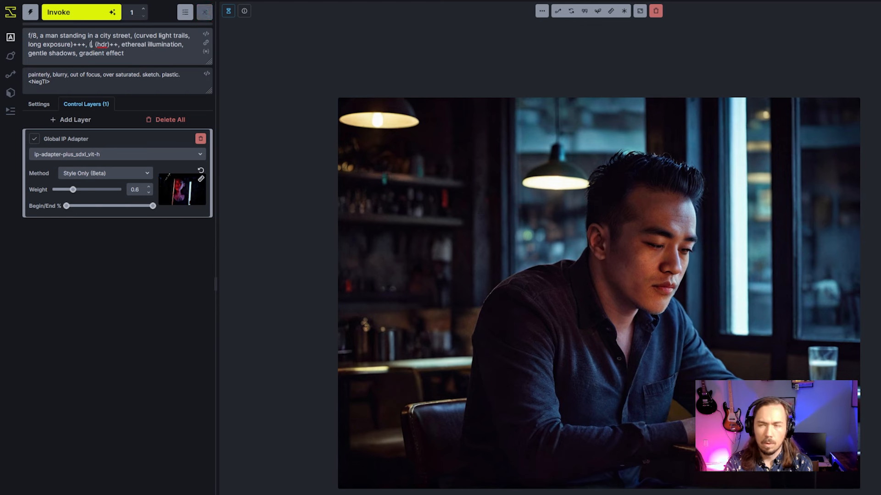
{"action": "type", "text": "hts),"}
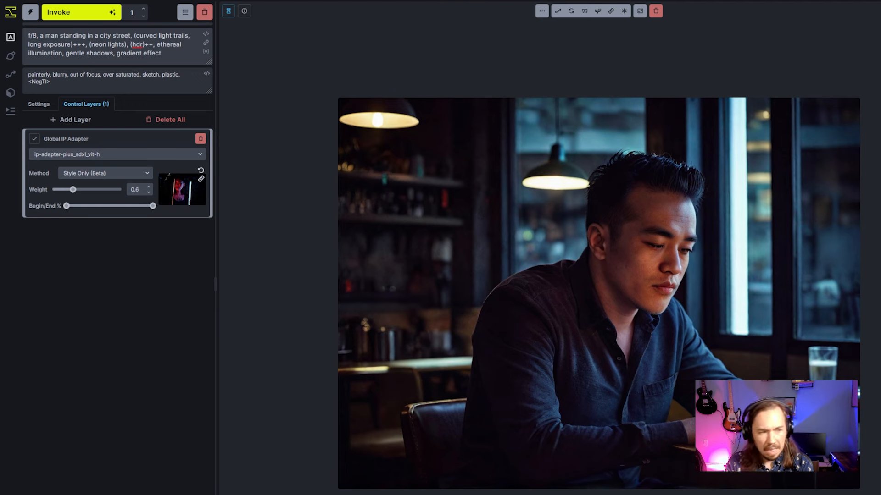
Step: Replace "(hdr)++" in the prompt with "(abstract dynamic curves)++"
{"action": "key", "text": "ctrl+Right"}
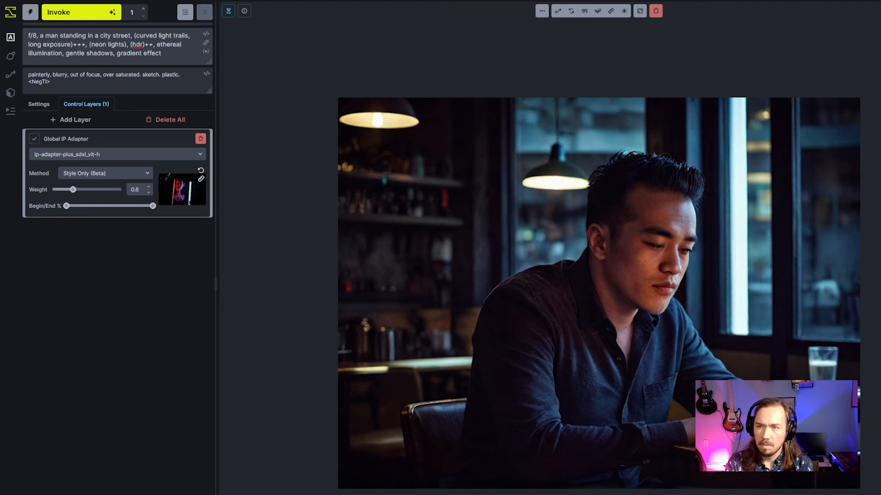
{"action": "key", "text": "ctrl+shift+Right"}
{"action": "key", "text": "ctrl+shift+Right"}
{"action": "type", "text": "abstract"}
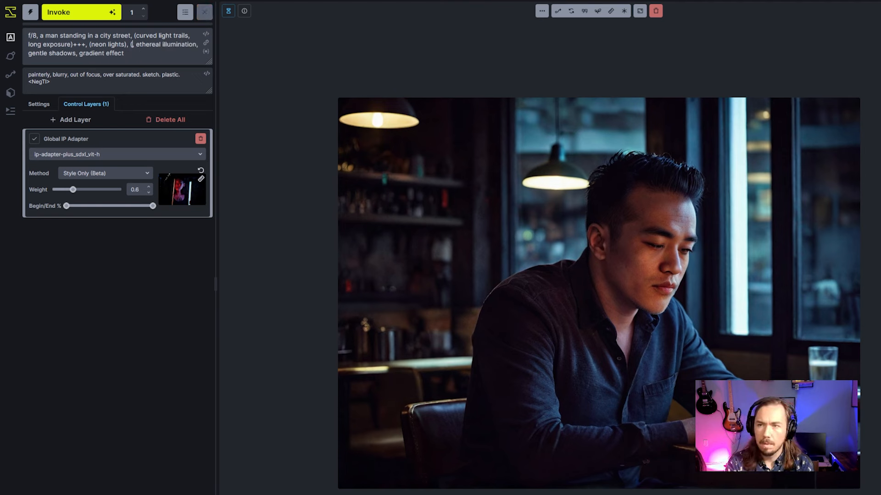
{"action": "type", "text": " dynamic ,"}
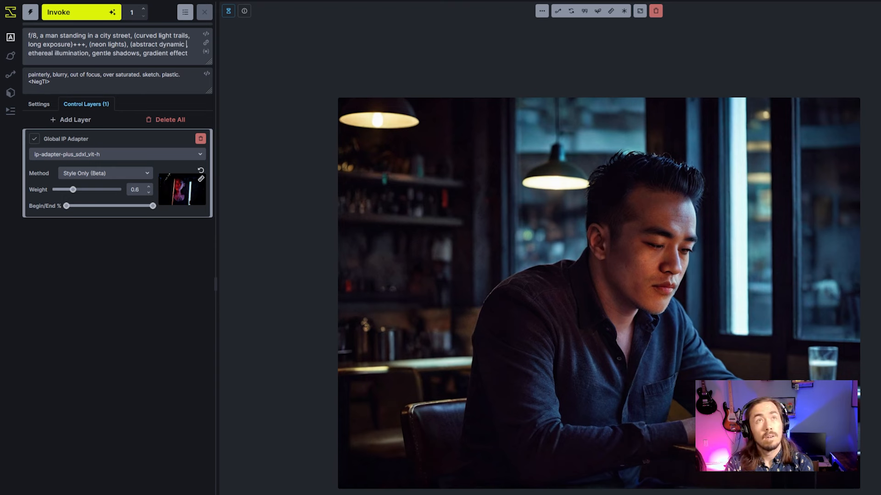
{"action": "type", "text": "curves)++"}
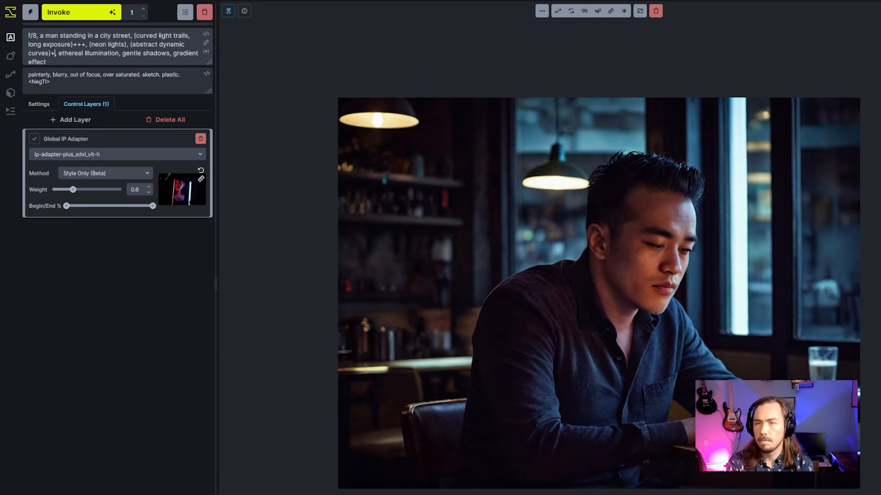
Step: Replace the prompt ending after "(abstract dynamic curves)++," with "dreamlike ethereal, aesthetic, artistic" and generate the image
{"action": "key", "text": "ctrl+shift+Right"}
{"action": "key", "text": "ctrl+shift+Right"}
{"action": "key", "text": "ctrl+shift+Right"}
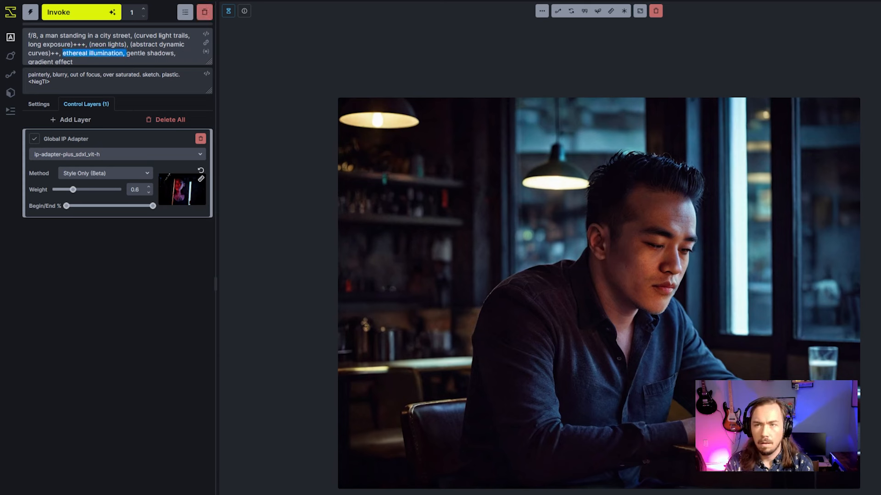
{"action": "key", "text": "ctrl+shift+End"}
{"action": "key", "text": "BackSpace"}
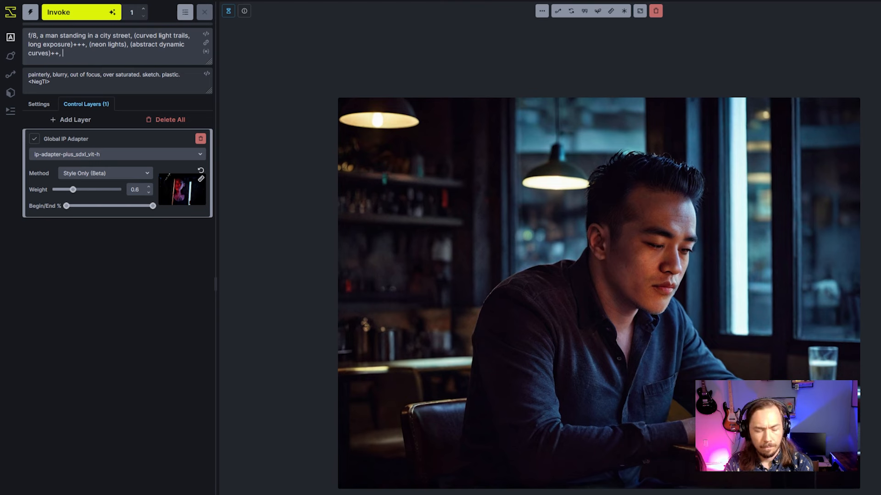
{"action": "key", "text": "BackSpace"}
{"action": "key", "text": "BackSpace"}
{"action": "type", "text": ","}
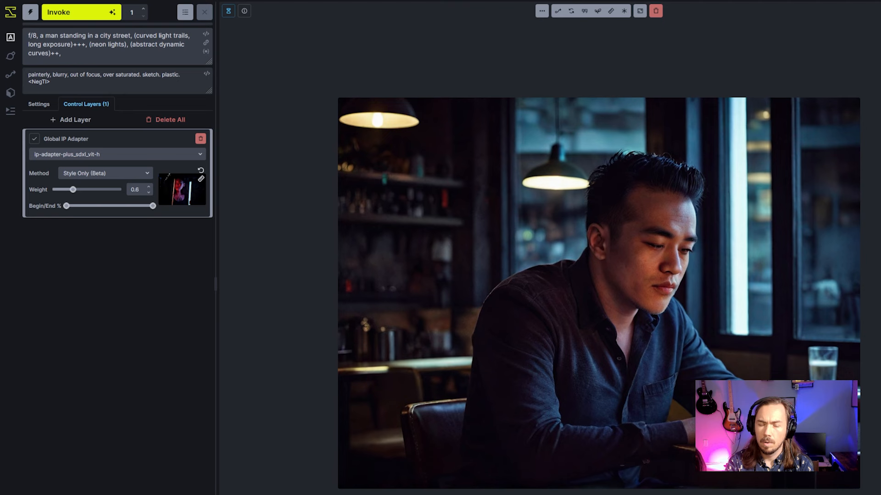
{"action": "type", "text": " dreamlike"}
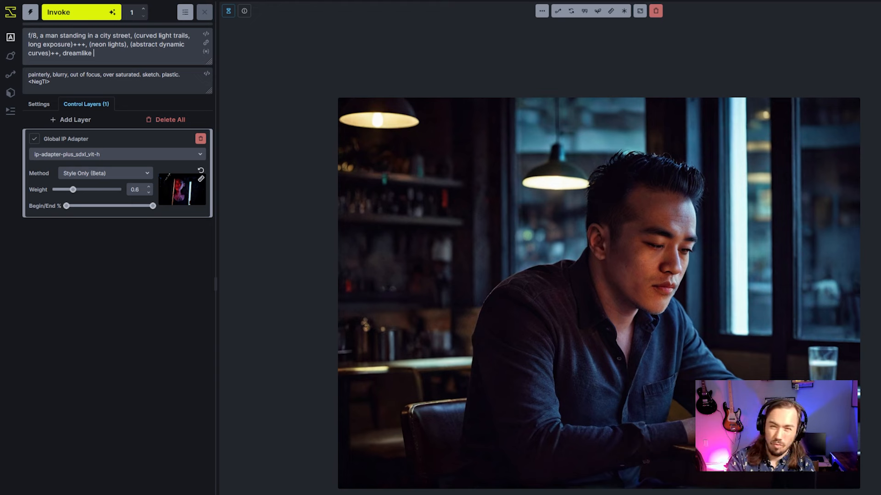
{"action": "type", "text": "ethereal "}
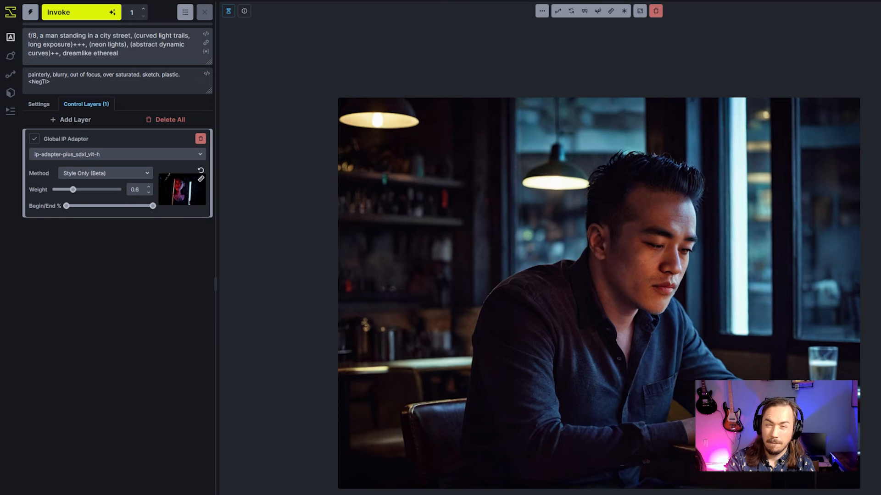
{"action": "type", "text": ", aesthetic"}
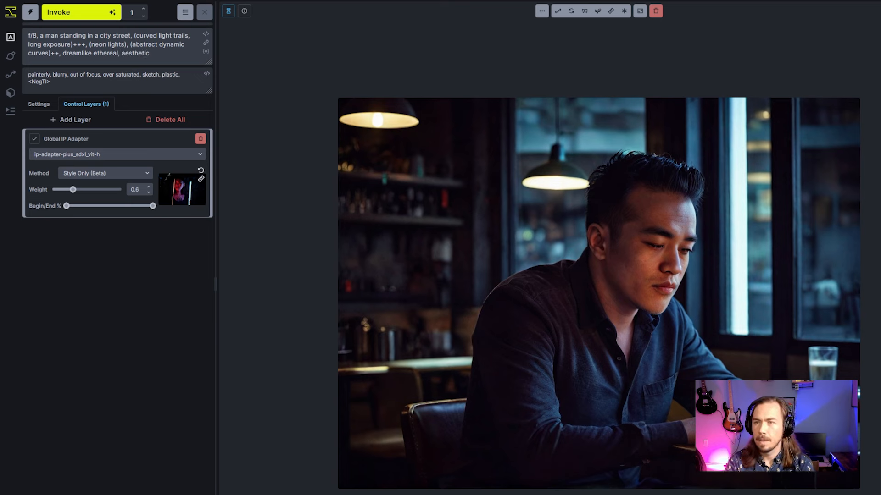
{"action": "type", "text": ", artistic"}
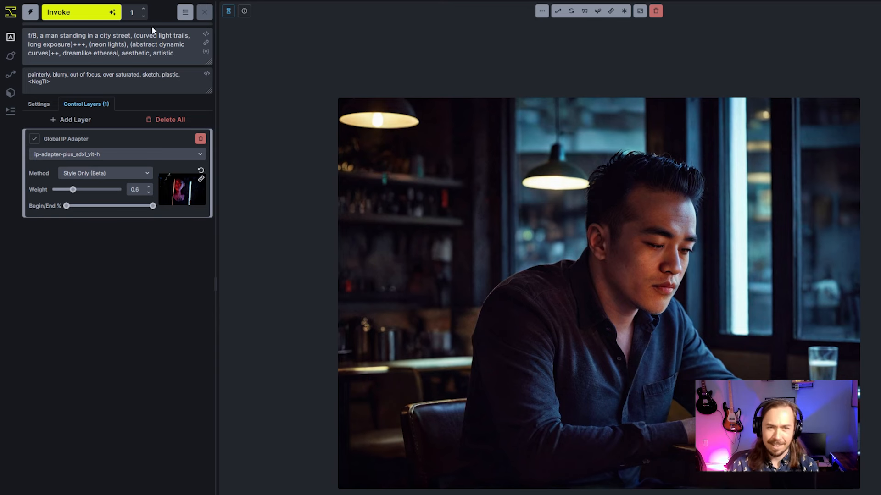
{"action": "left_click", "coordinate": [71, 15]}
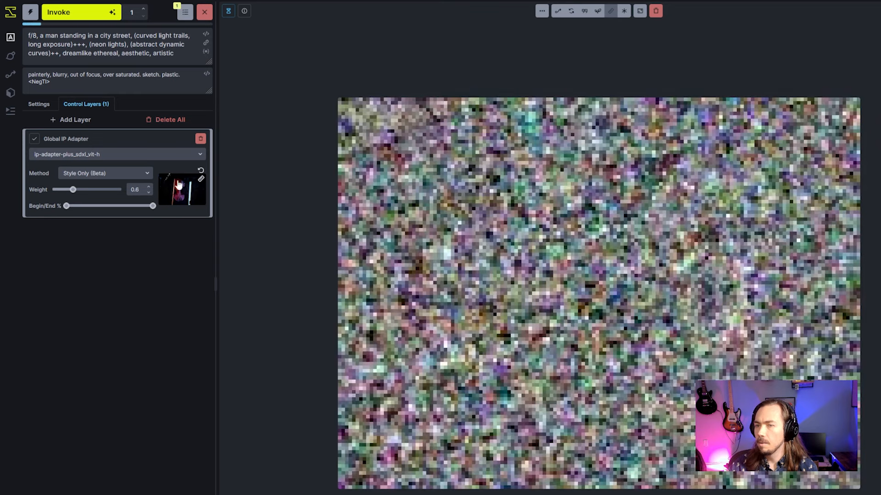
Step: Delete the Global IP Adapter layer, generate the street scene again, and switch the progress preview off to view finished images
{"action": "left_click", "coordinate": [201, 139]}
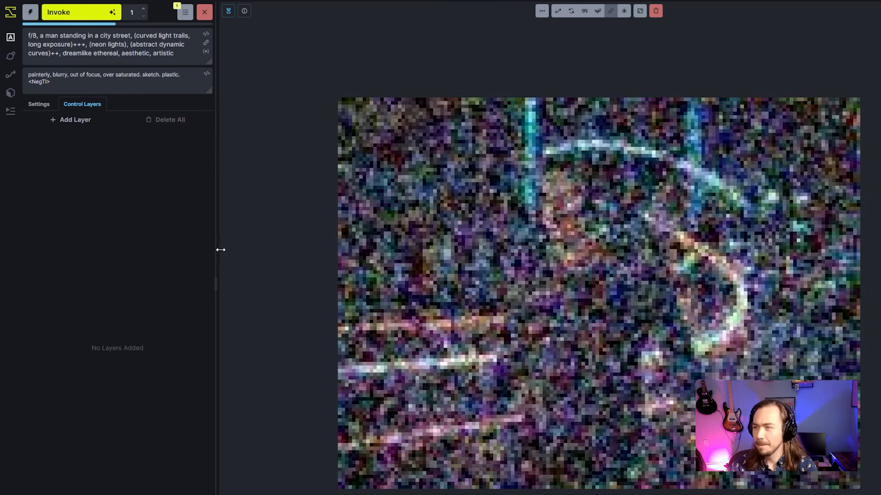
{"action": "left_click", "coordinate": [98, 12]}
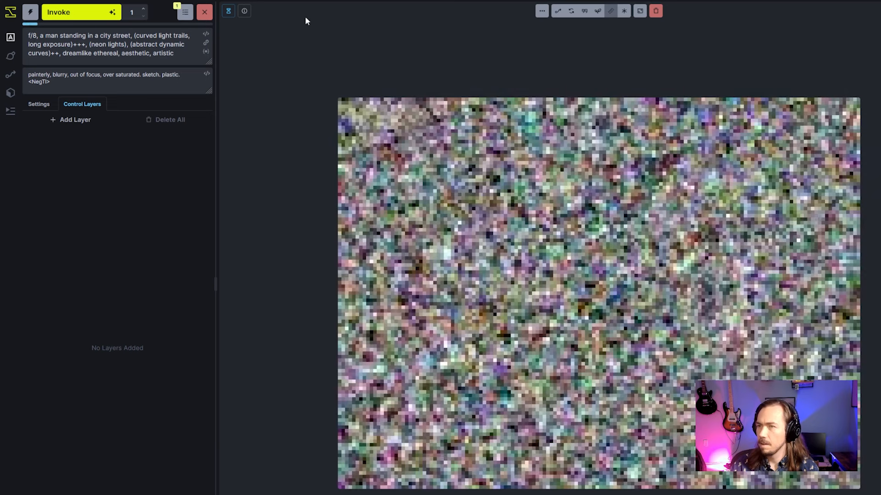
{"action": "left_click", "coordinate": [228, 11]}
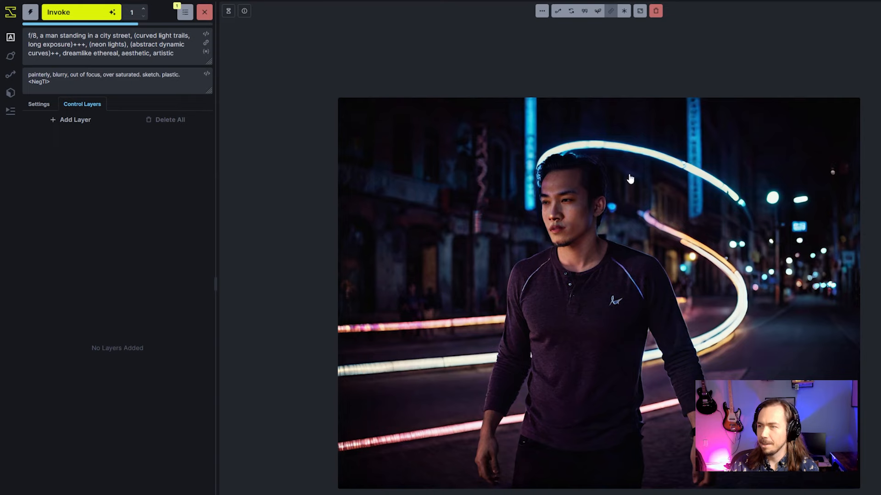
{"action": "left_click", "coordinate": [229, 13]}
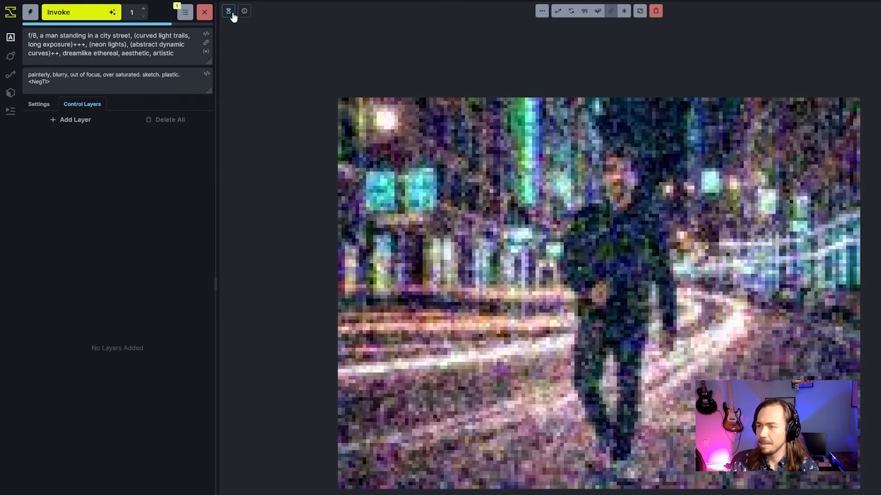
{"action": "left_click", "coordinate": [230, 13]}
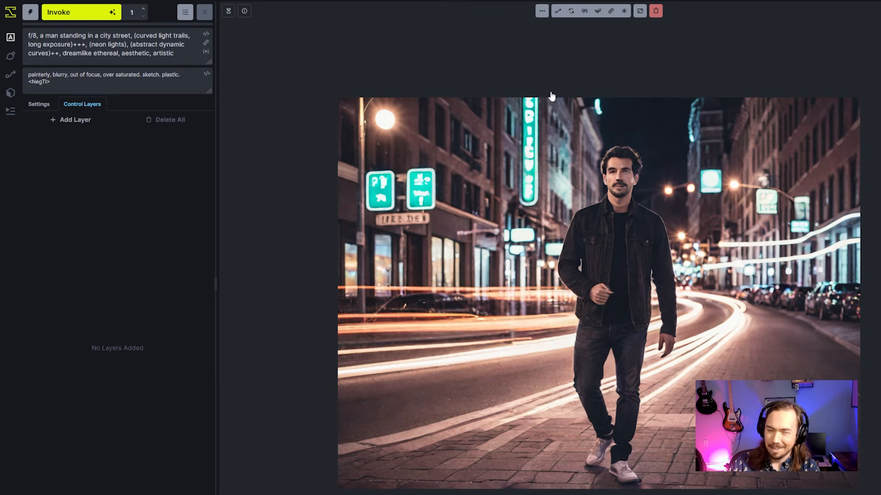
Step: Send the generated street image to the Unified Canvas and position the bounding box around the man's upper body
{"action": "left_click", "coordinate": [541, 10]}
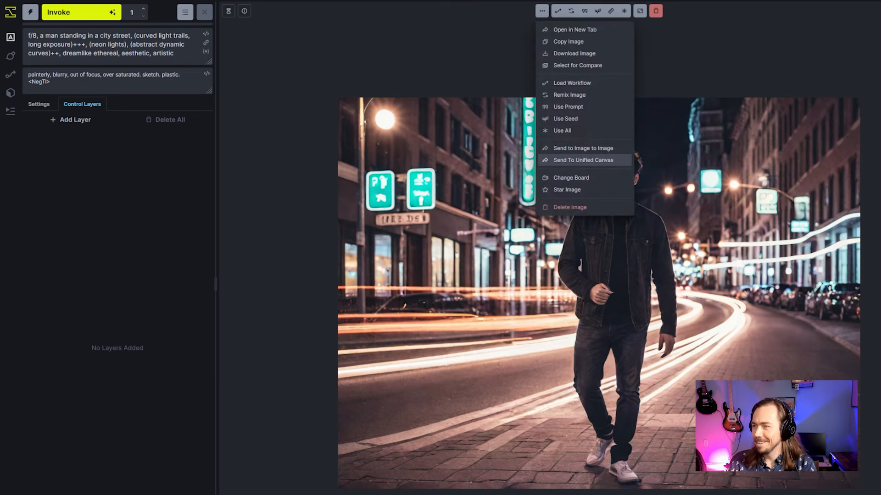
{"action": "left_click", "coordinate": [609, 159]}
{"action": "left_click_drag", "start_coordinate": [742, 369], "coordinate": [723, 317]}
Step: Paint an inpaint mask over the man's face and regenerate the masked area
{"action": "key", "text": "q"}
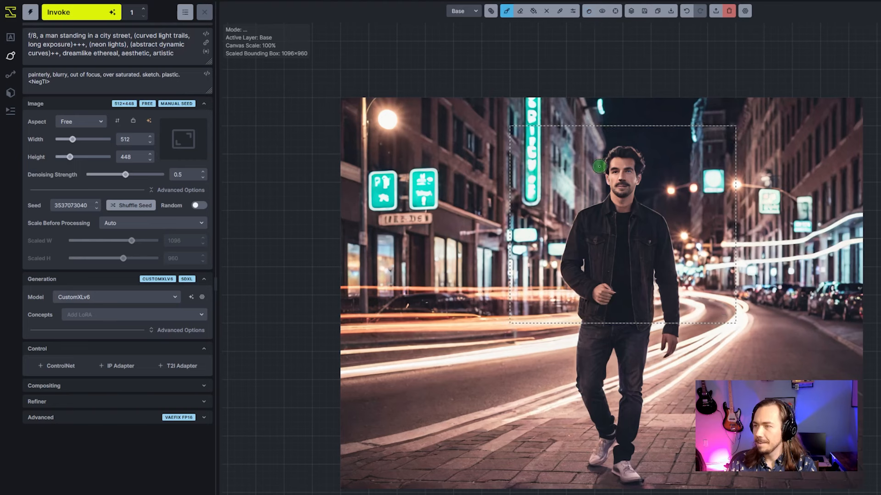
{"action": "left_click_drag", "start_coordinate": [621, 181], "coordinate": [635, 193]}
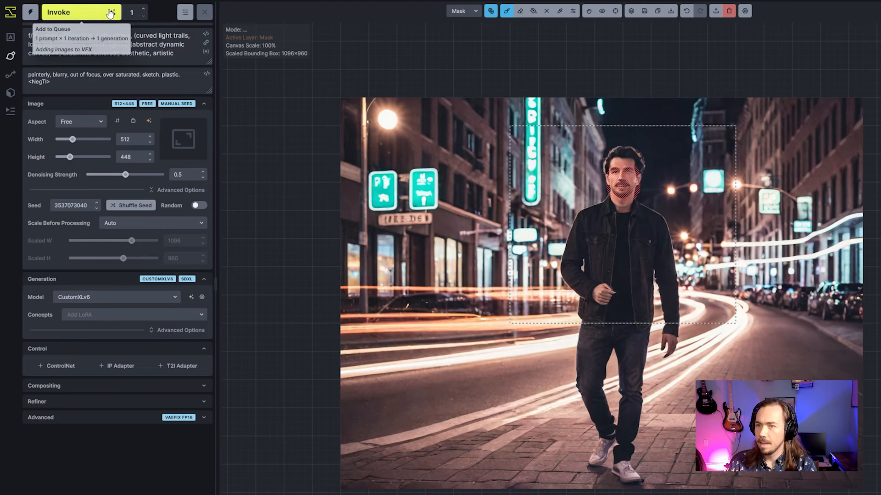
{"action": "left_click", "coordinate": [73, 12]}
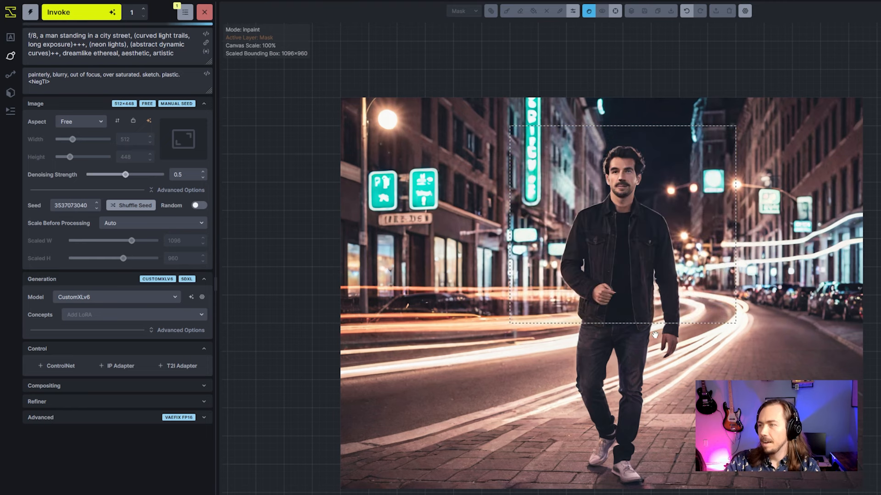
Step: Move the bounding box down over the man's legs and paint a mask over both shoes
{"action": "key", "text": "b"}
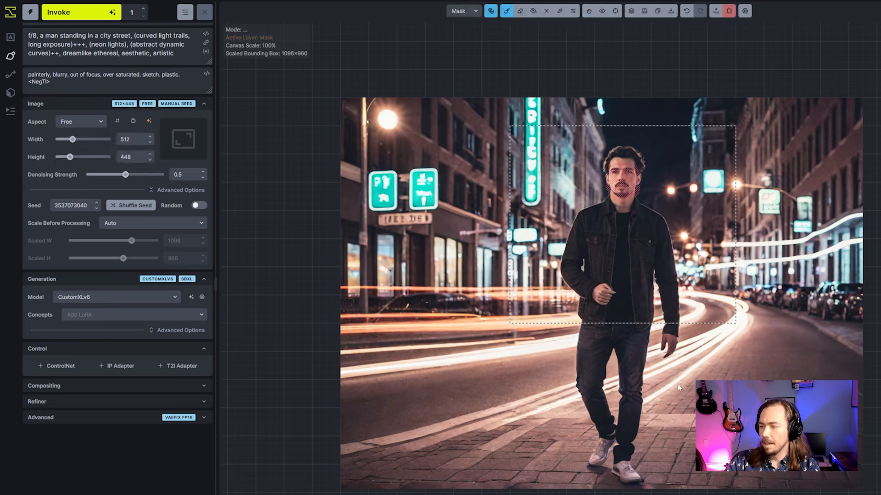
{"action": "key", "text": "v"}
{"action": "mouse_move", "coordinate": [660, 321]}
{"action": "left_mouse_down"}
{"action": "mouse_move", "coordinate": [661, 480]}
{"action": "mouse_move", "coordinate": [640, 492]}
{"action": "left_mouse_up"}
{"action": "key", "text": "b"}
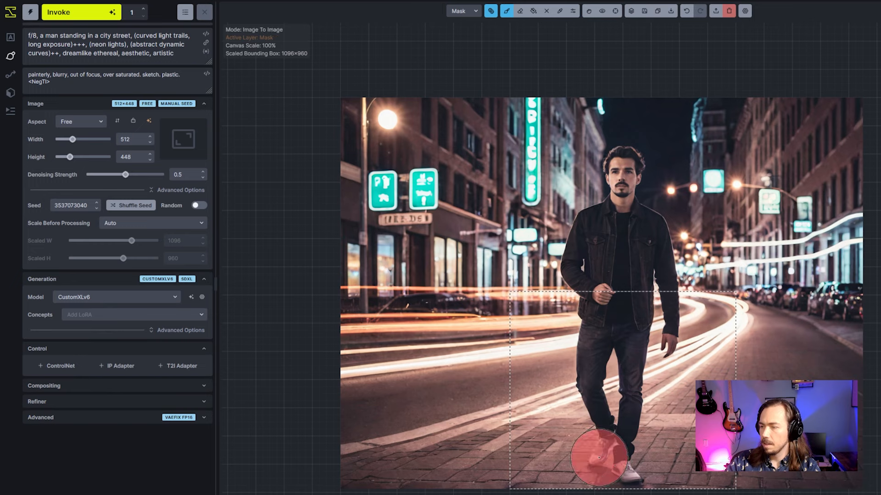
{"action": "left_click_drag", "start_coordinate": [599, 457], "coordinate": [623, 461]}
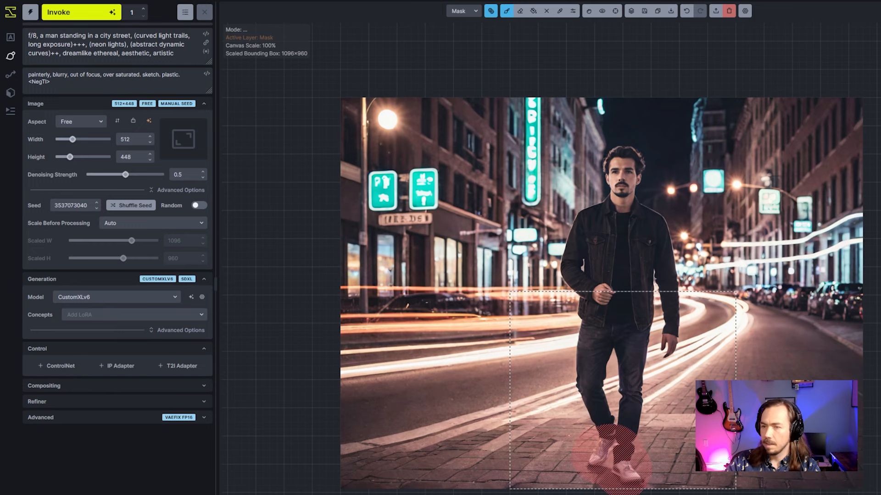
Step: Add an IP Adapter referencing the bounding box area, set its weight to 0.7 with the Full method, and regenerate the masked shoes
{"action": "left_click", "coordinate": [118, 369]}
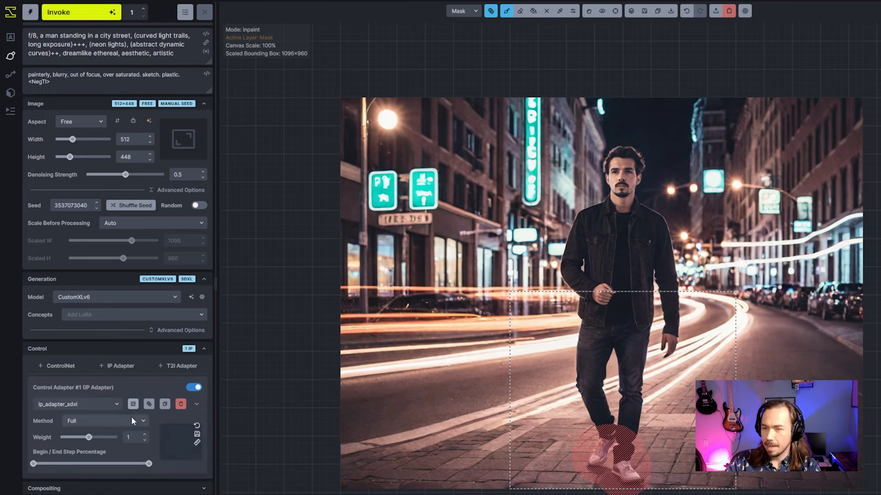
{"action": "left_click_drag", "start_coordinate": [89, 438], "coordinate": [81, 437]}
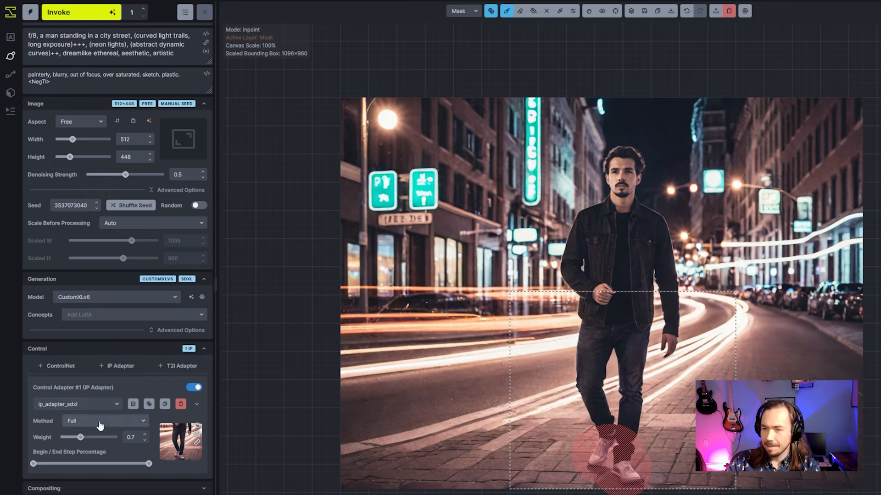
{"action": "left_click", "coordinate": [100, 426]}
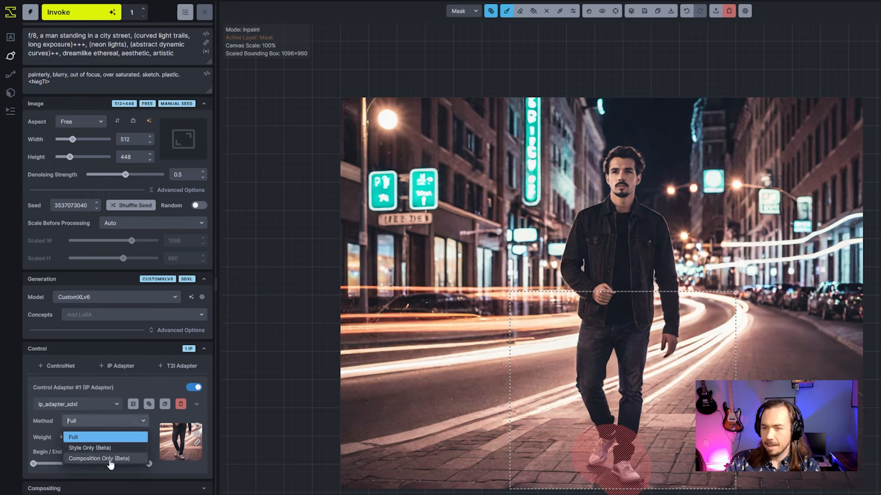
{"action": "left_click", "coordinate": [100, 408]}
{"action": "left_click", "coordinate": [300, 83]}
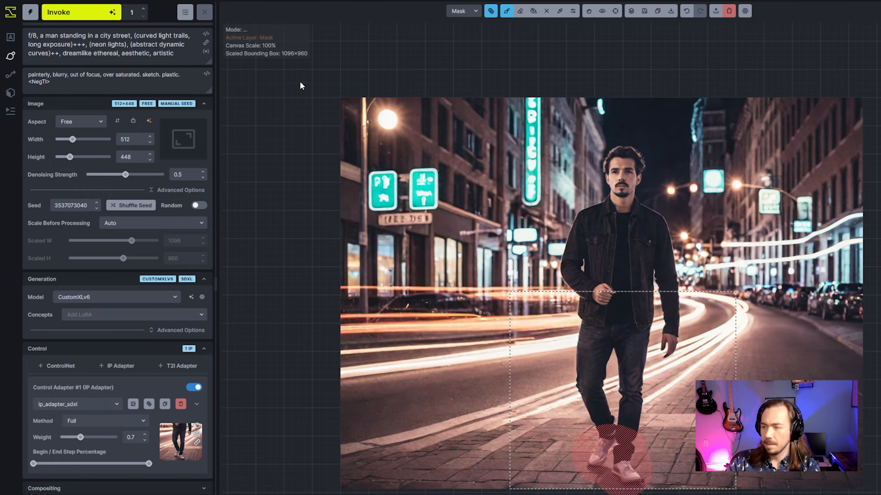
{"action": "left_click", "coordinate": [87, 19]}
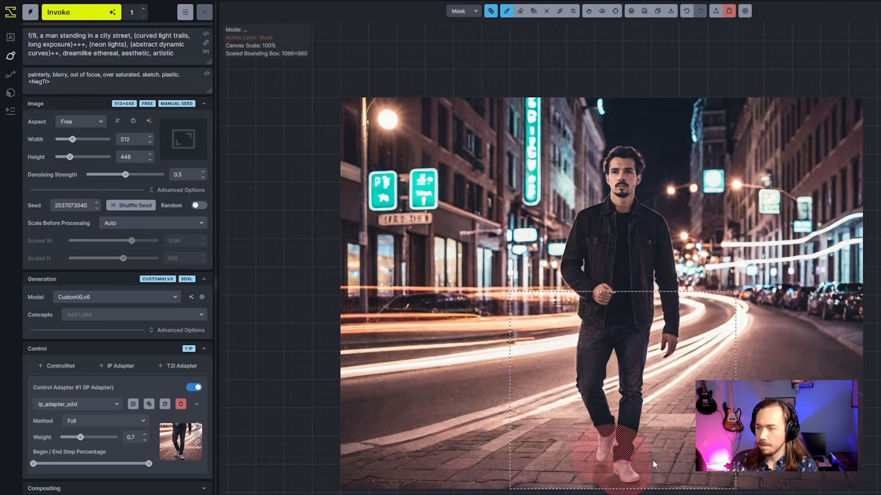
{"action": "scroll", "coordinate": [659, 439], "scroll_direction": "down", "scroll_amount": 5}
{"action": "scroll", "coordinate": [607, 349], "scroll_direction": "up", "scroll_amount": 5}
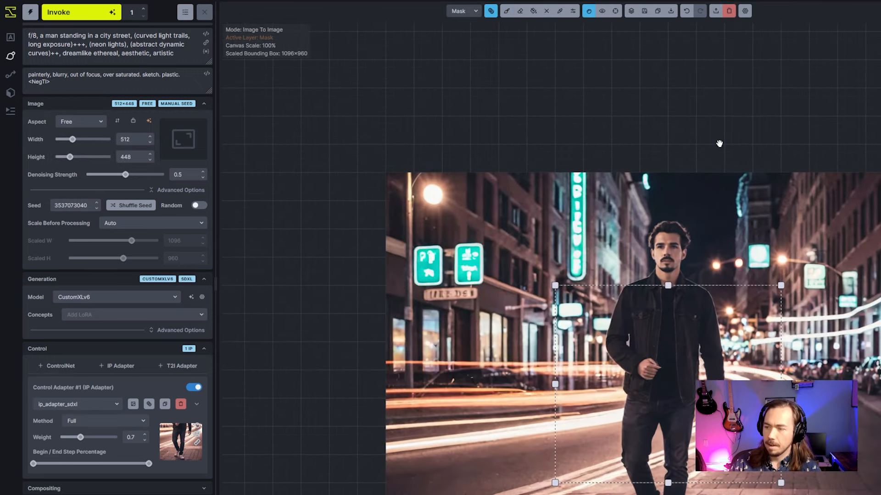
{"action": "scroll", "coordinate": [713, 255], "scroll_direction": "down", "scroll_amount": 1}
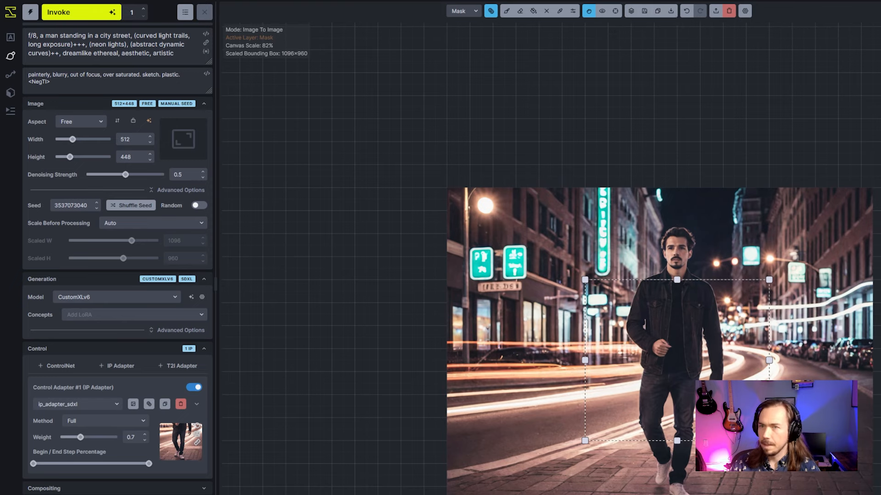
Step: Return to the text-to-image workspace and add a Global Control Adapter layer using the controlnet-tile-sdxl-1.0 model
{"action": "left_click", "coordinate": [11, 37]}
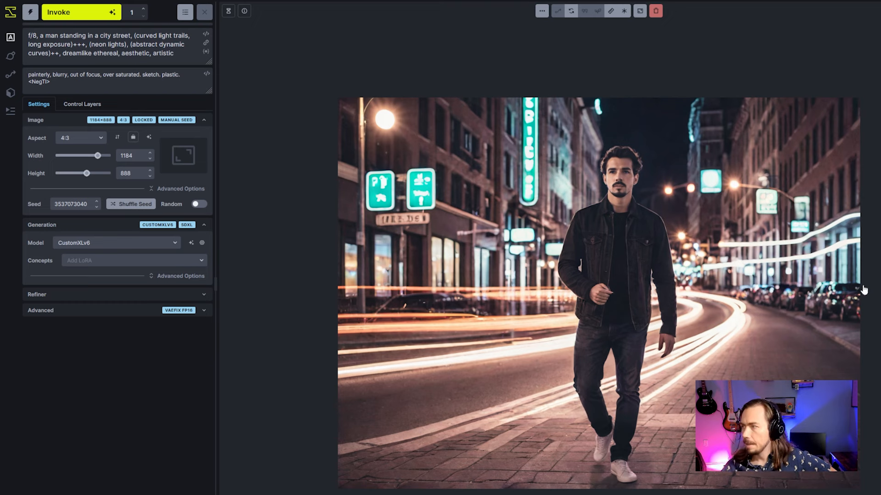
{"action": "left_click", "coordinate": [86, 105]}
{"action": "left_click", "coordinate": [97, 119]}
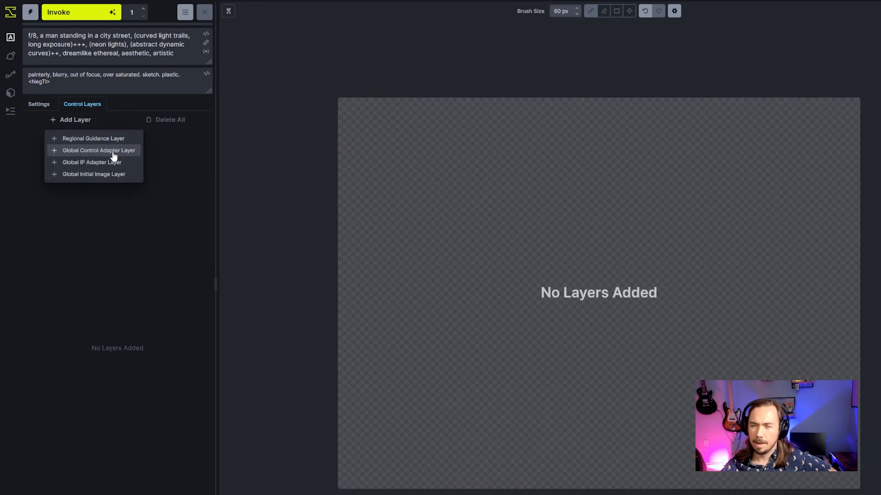
{"action": "left_click", "coordinate": [106, 152]}
{"action": "left_click", "coordinate": [110, 154]}
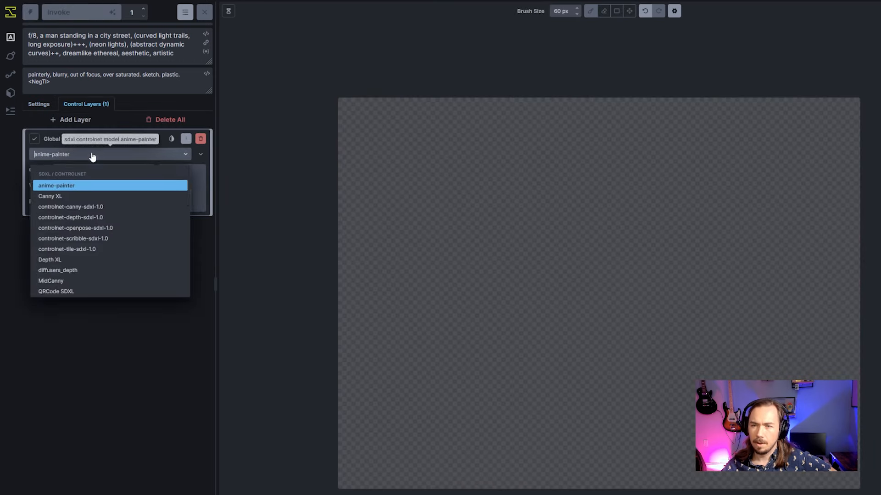
{"action": "left_click", "coordinate": [113, 250]}
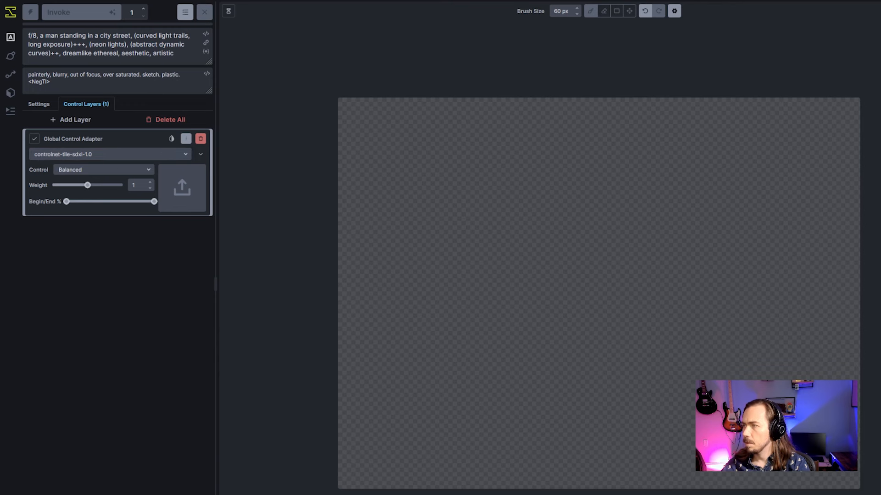
Step: Use the black-and-white gradient with the top glow as the control image, set the adapter's weight to 0.55, and generate
{"action": "left_click_drag", "start_coordinate": [877, 221], "coordinate": [181, 194]}
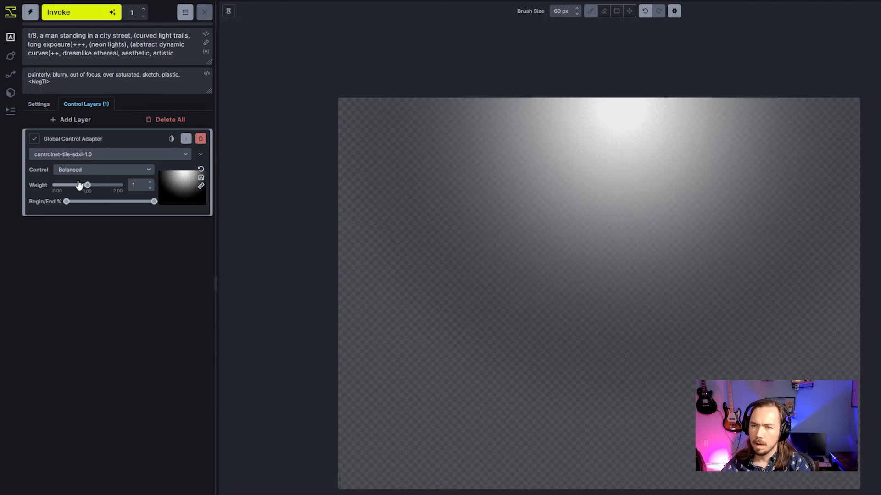
{"action": "left_click", "coordinate": [80, 185]}
{"action": "left_click_drag", "start_coordinate": [80, 185], "coordinate": [72, 185]}
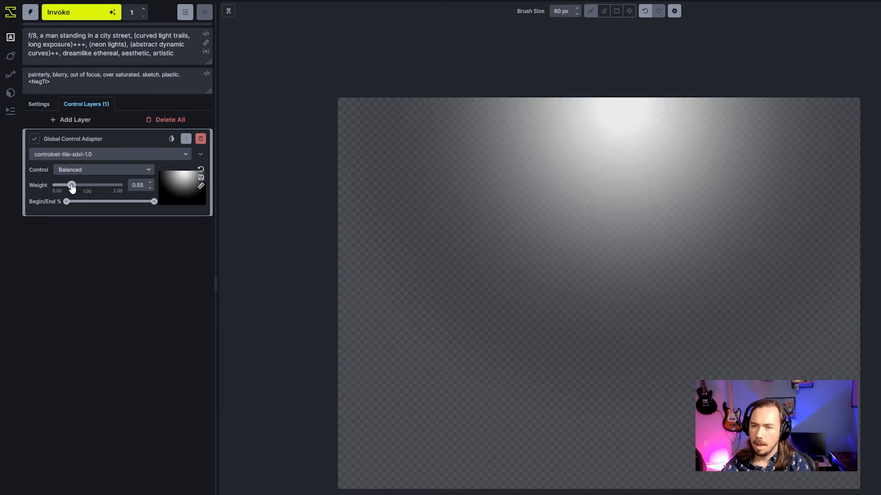
{"action": "left_click", "coordinate": [92, 8]}
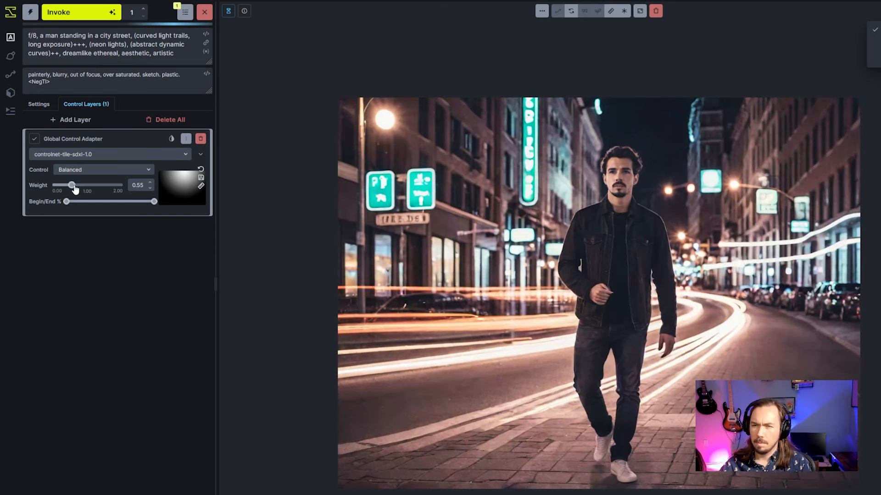
Step: Lower the Global Control Adapter's weight to 0.4
{"action": "left_click_drag", "start_coordinate": [75, 189], "coordinate": [67, 191]}
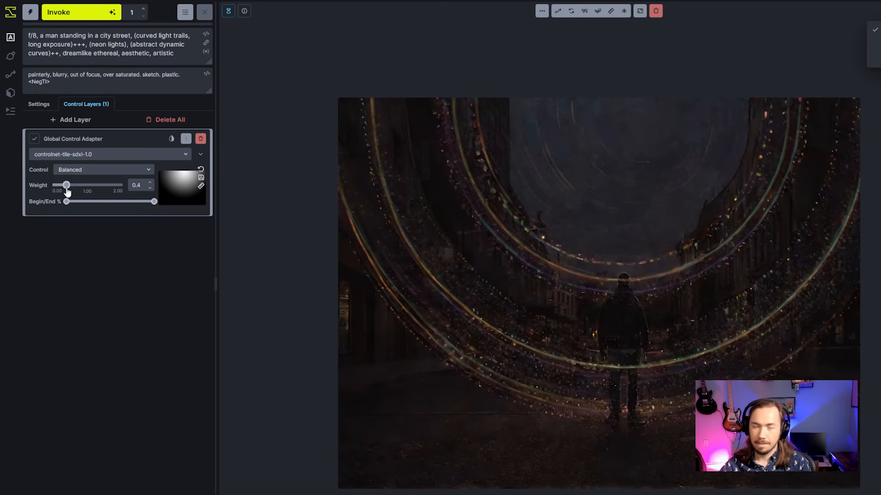
Step: Lower the Global Control Adapter's weight to 0.35 and generate a new image
{"action": "left_click_drag", "start_coordinate": [67, 190], "coordinate": [64, 190]}
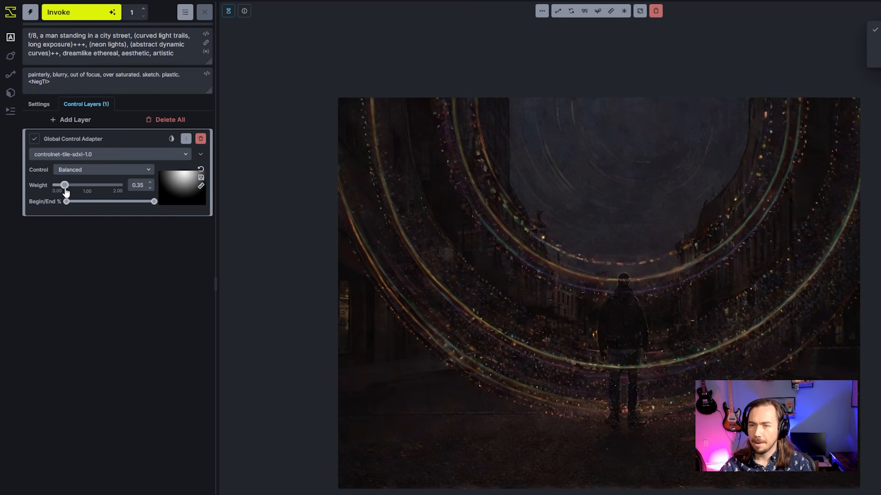
{"action": "left_click", "coordinate": [76, 11]}
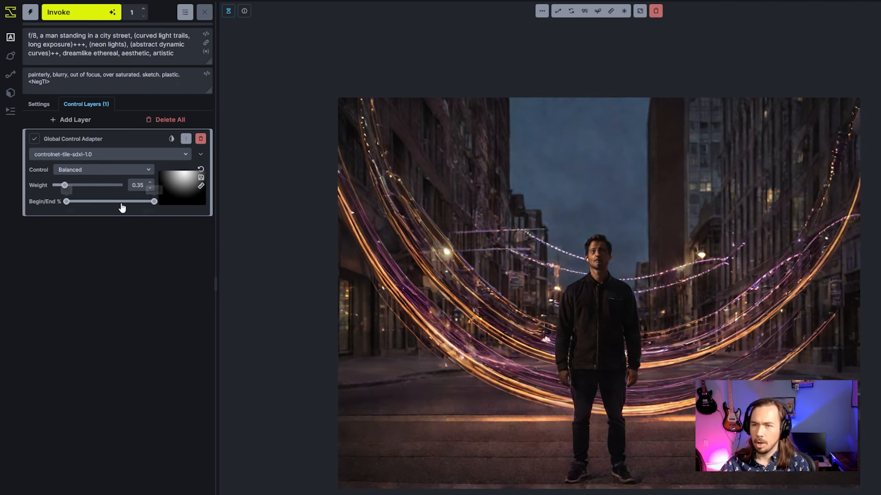
Step: Keep the adapter's weight at 0.35, end its influence about halfway through the process, generate, and compare with the previous image
{"action": "left_click_drag", "start_coordinate": [64, 185], "coordinate": [61, 189]}
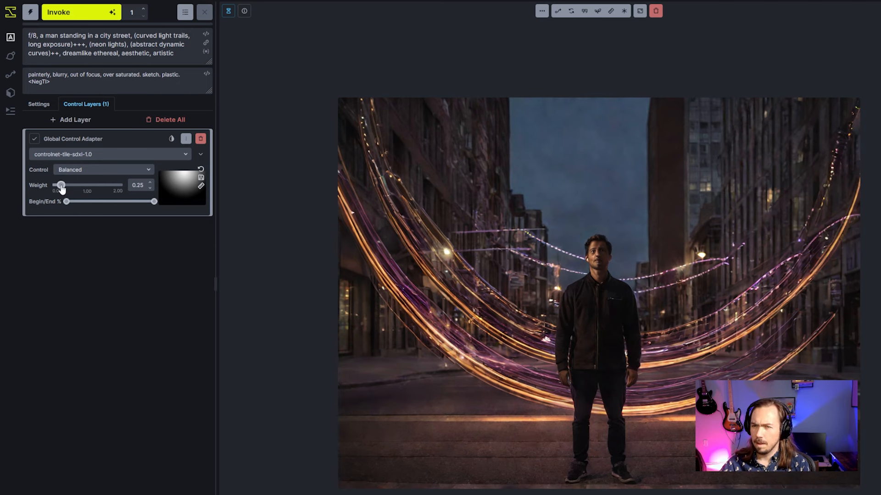
{"action": "left_click", "coordinate": [65, 188]}
{"action": "left_click_drag", "start_coordinate": [154, 201], "coordinate": [113, 208]}
{"action": "left_click", "coordinate": [78, 12]}
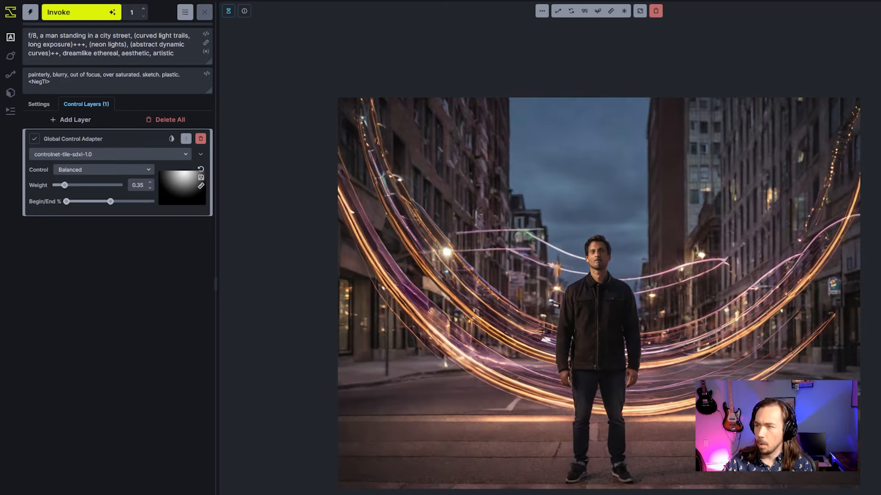
{"action": "key", "text": "Left"}
{"action": "key", "text": "Right"}
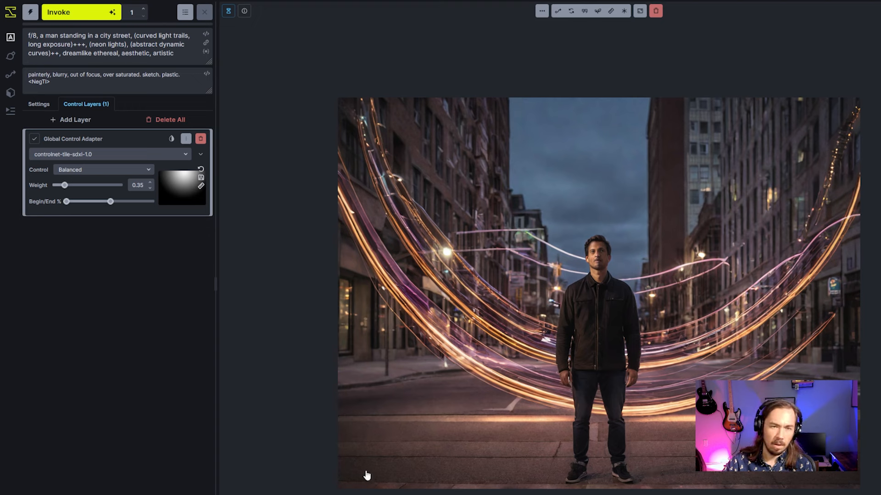
Step: Switch the Global Control Adapter's control mode to Prompt and generate the street image again
{"action": "left_click", "coordinate": [89, 169]}
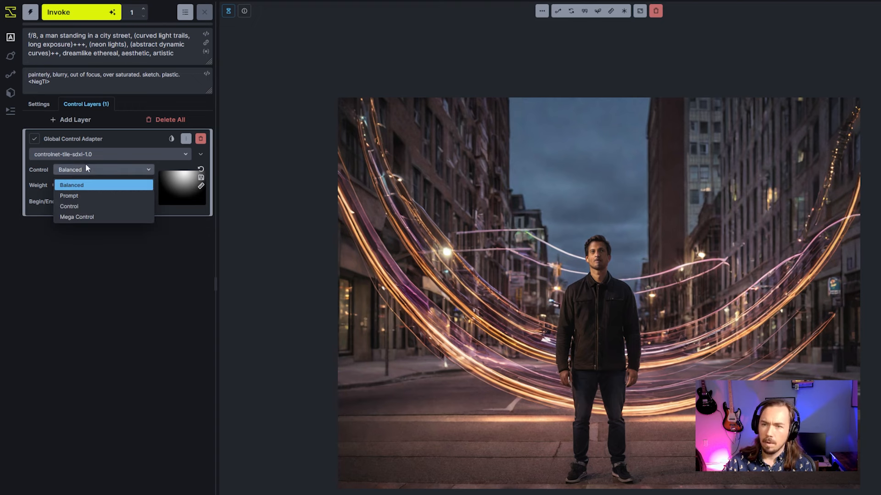
{"action": "left_click", "coordinate": [92, 196]}
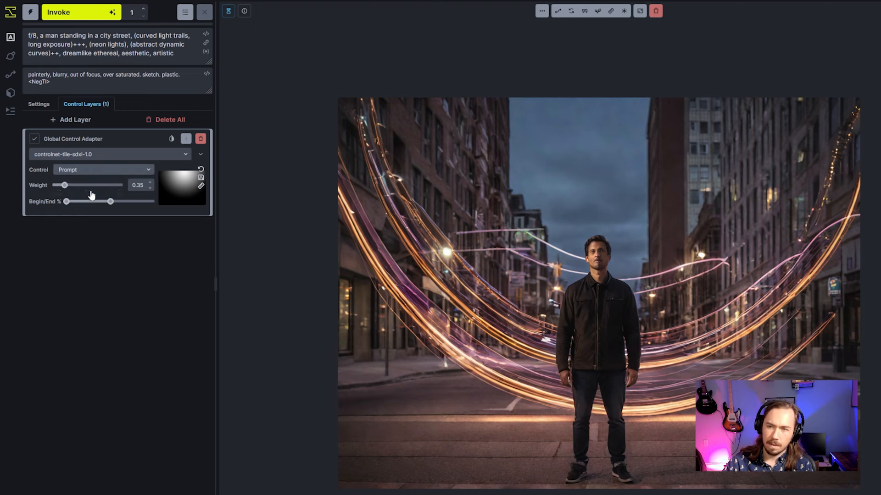
{"action": "left_click", "coordinate": [82, 12]}
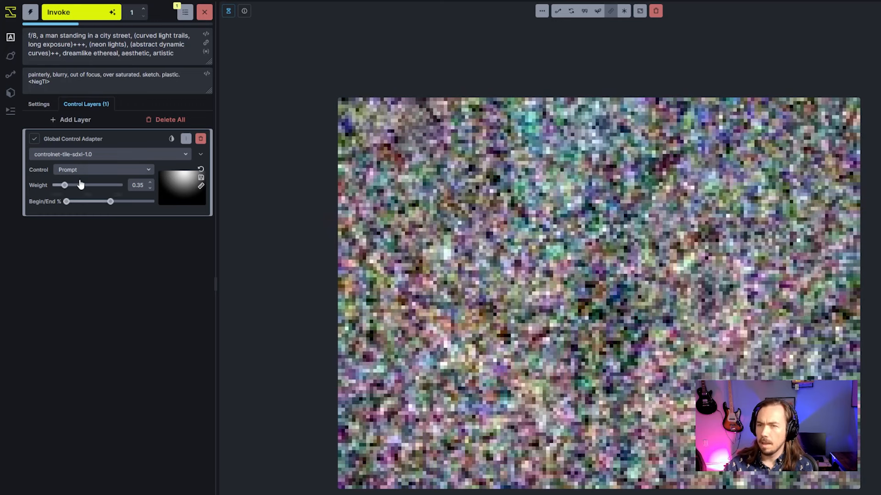
Step: Raise the adapter's weight to 0.8, generate with the progress preview toggled, and compare the result with the earlier images
{"action": "left_click", "coordinate": [81, 185]}
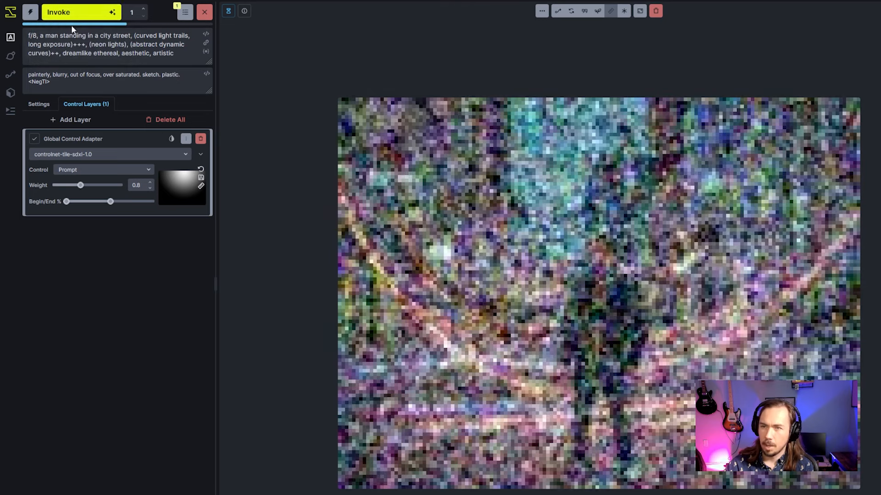
{"action": "left_click", "coordinate": [69, 12]}
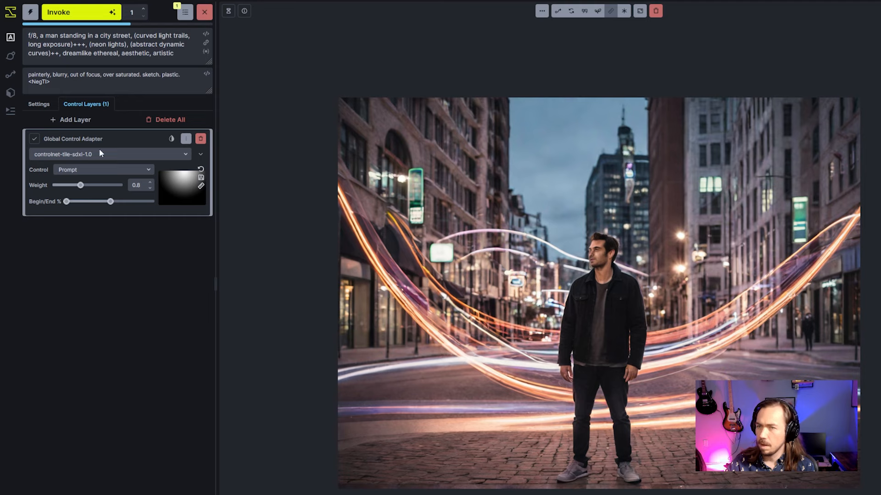
{"action": "left_click", "coordinate": [228, 10]}
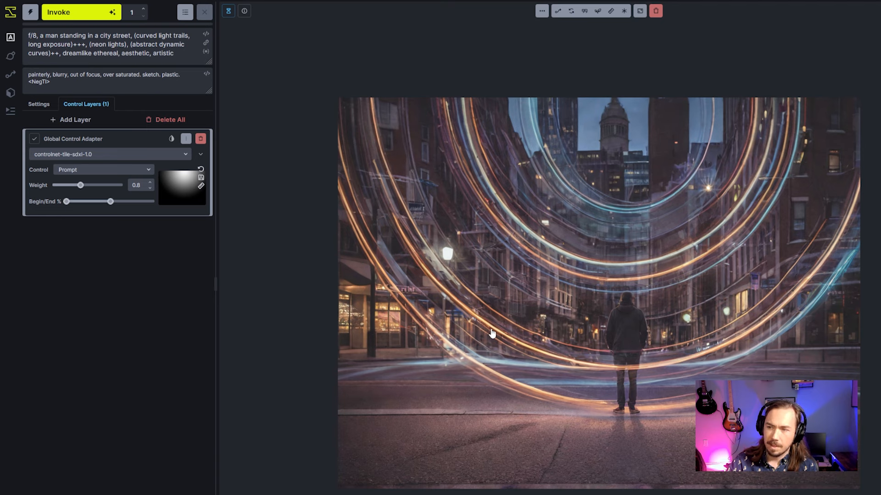
{"action": "key", "text": "Right"}
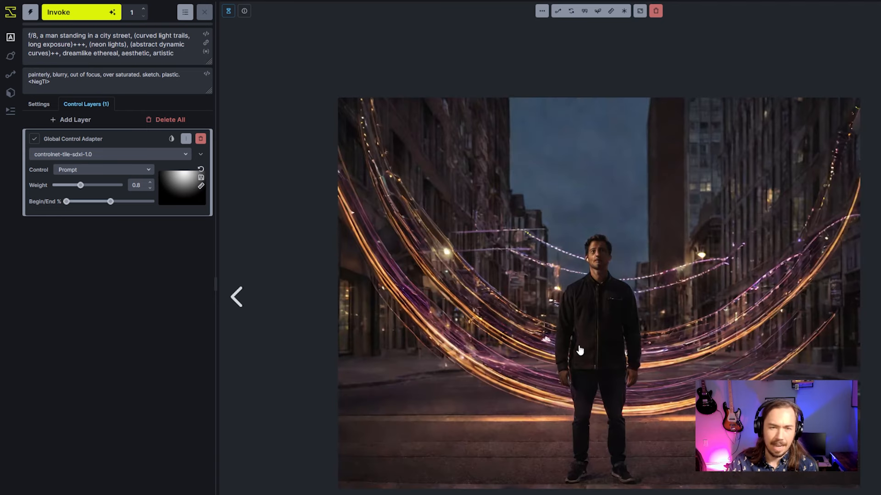
{"action": "key", "text": "Right"}
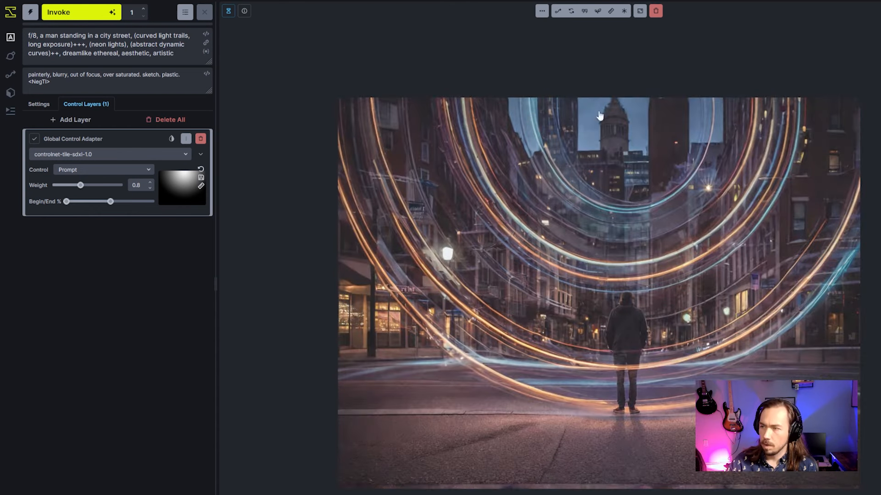